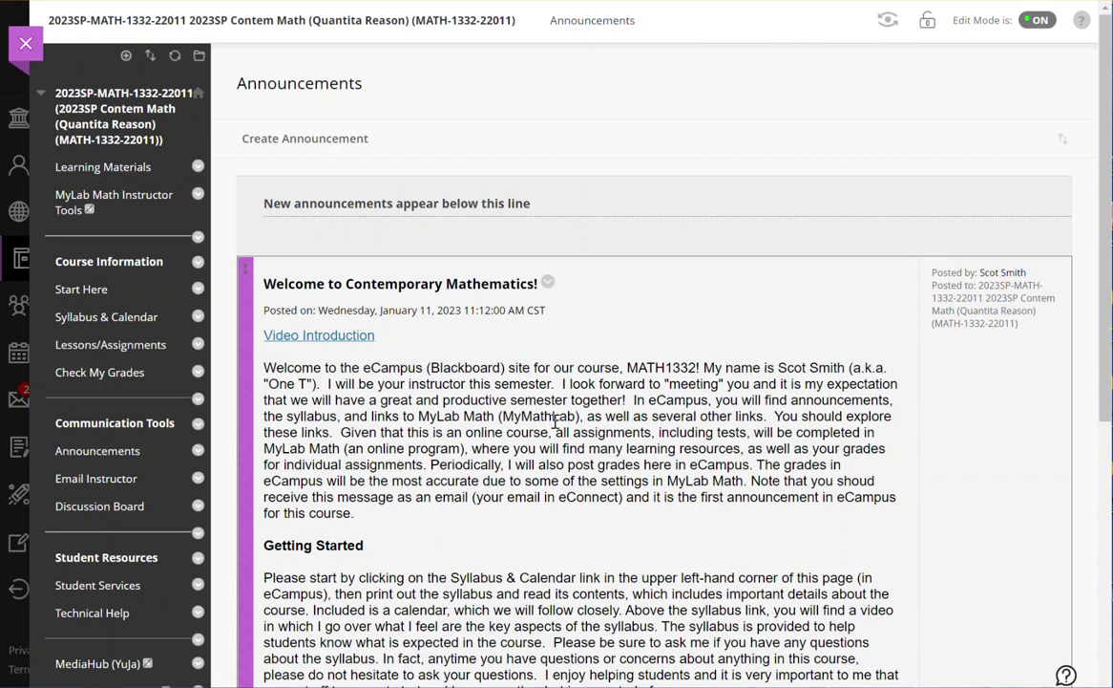
# Step: Review the welcome announcement, and view the Course Syllabus & Calendar document full size before returning to the Syllabus & Calendar page
pyautogui.scroll(-3, 551, 415)
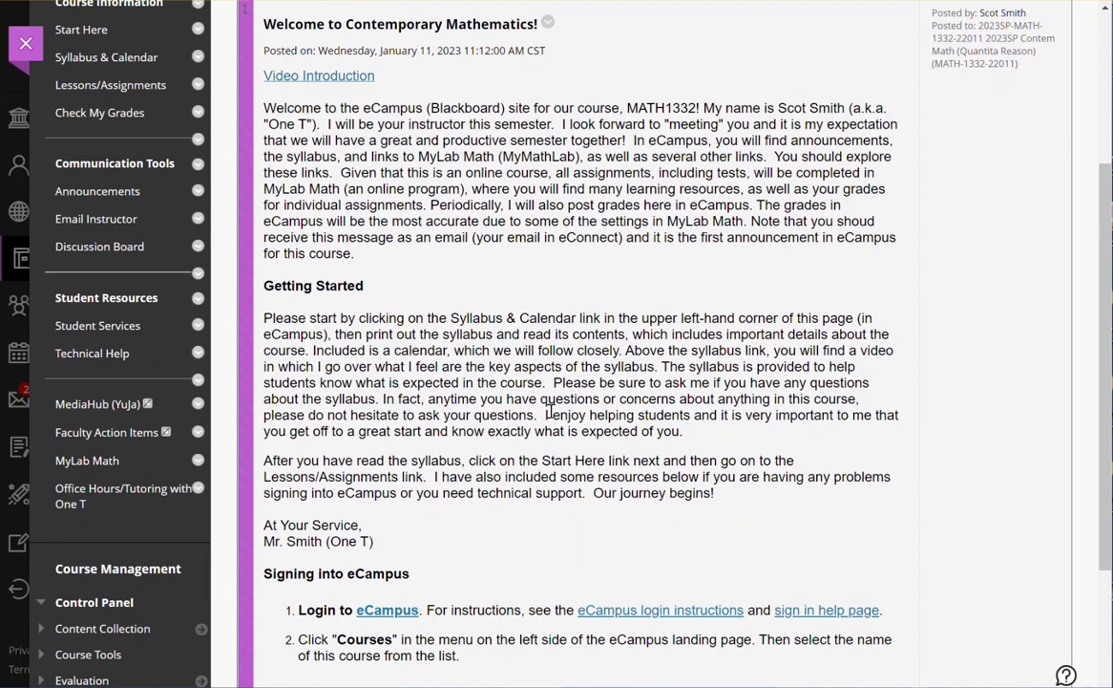
pyautogui.scroll(3, 551, 412)
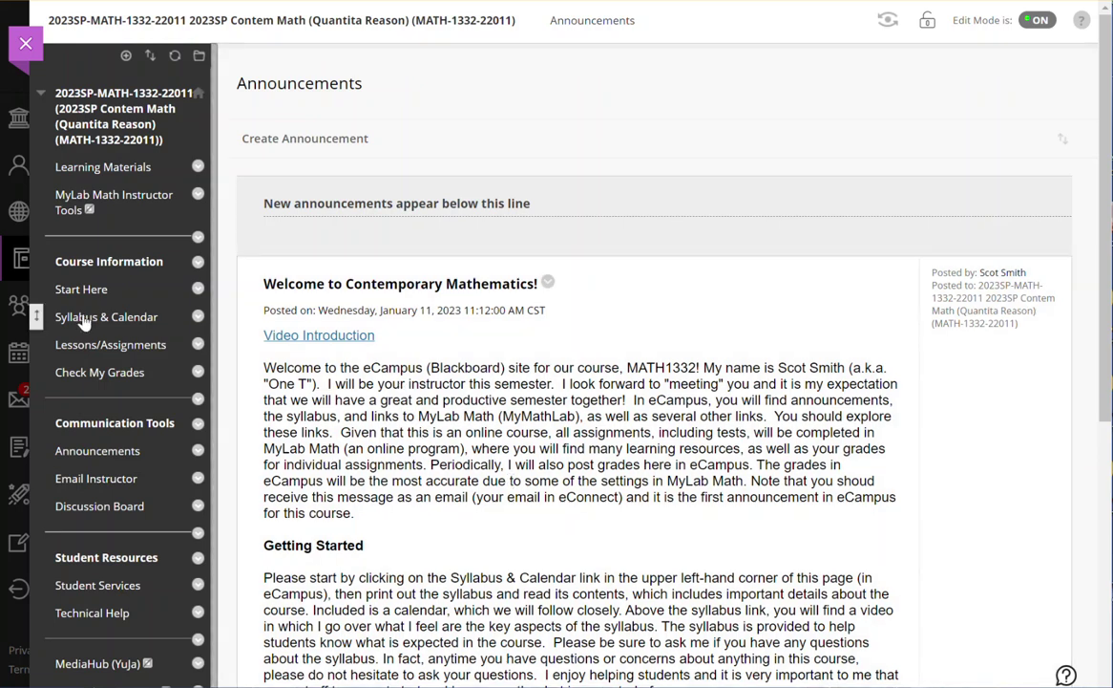
pyautogui.click(84, 319)
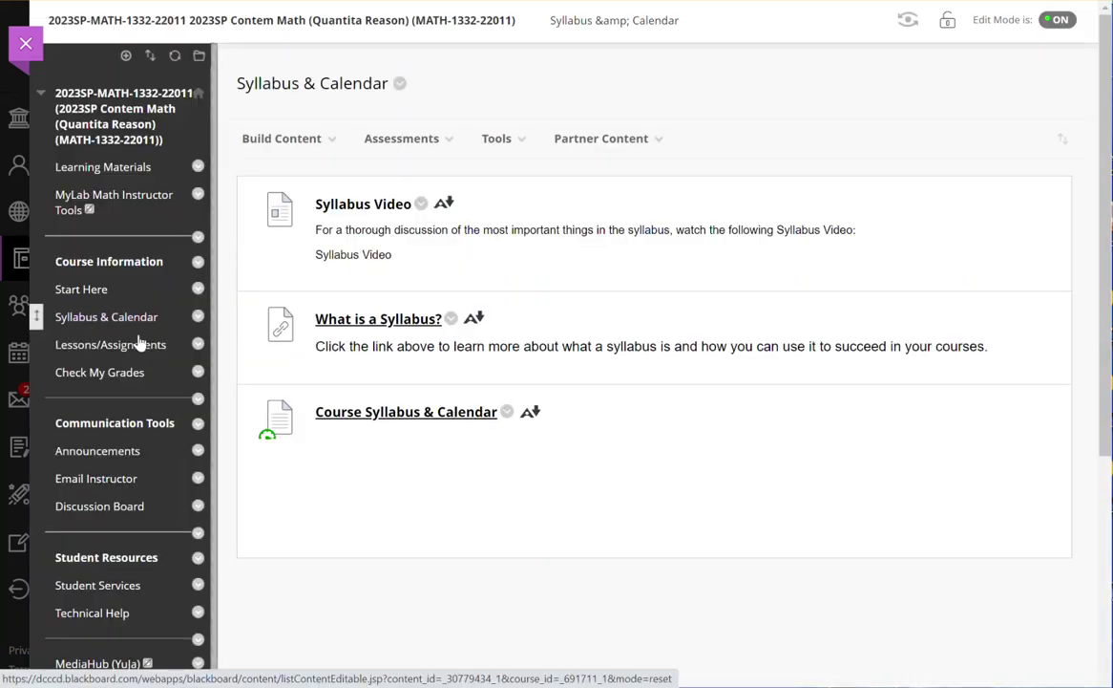
pyautogui.click(348, 417)
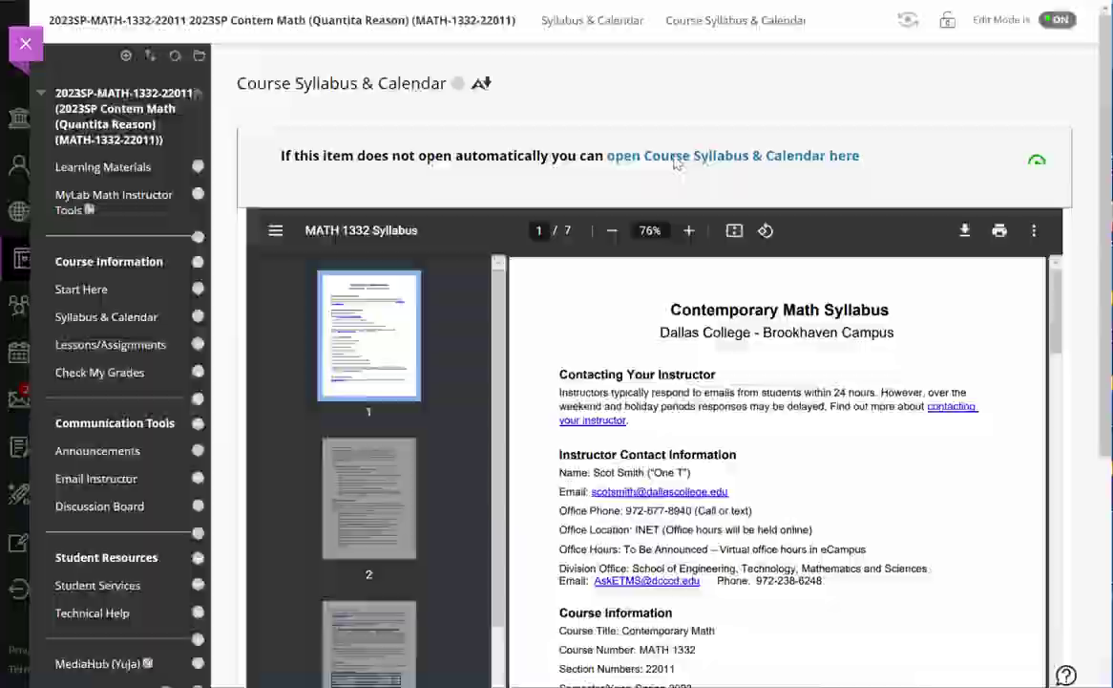
pyautogui.click(674, 158)
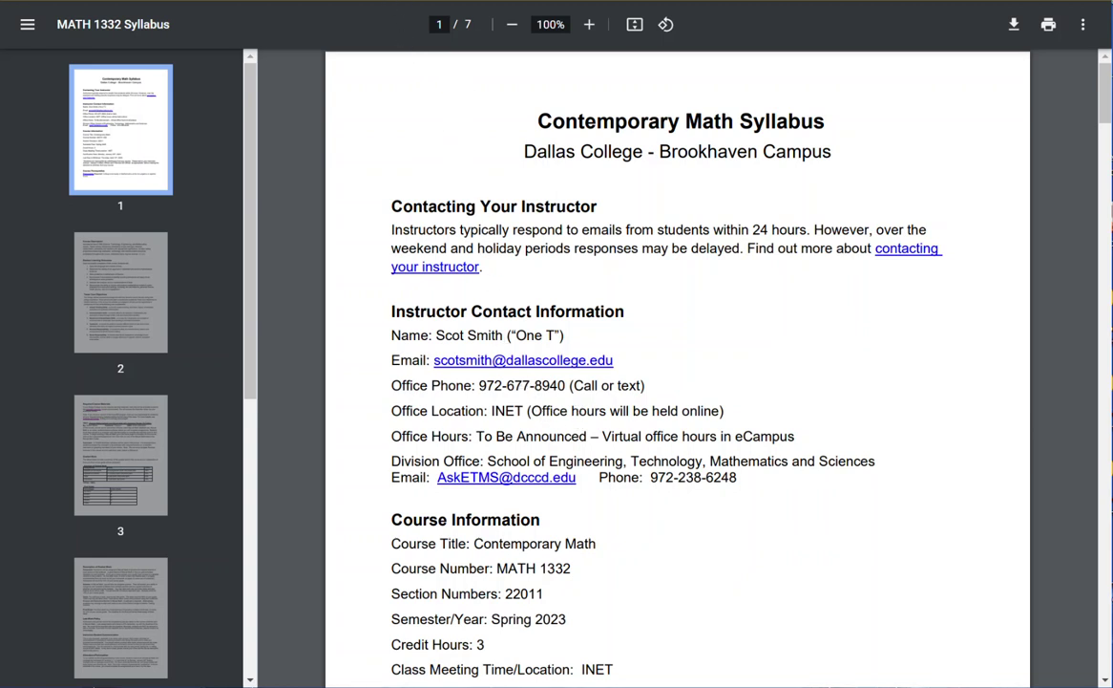
pyautogui.hotkey('ctrl', 'w')
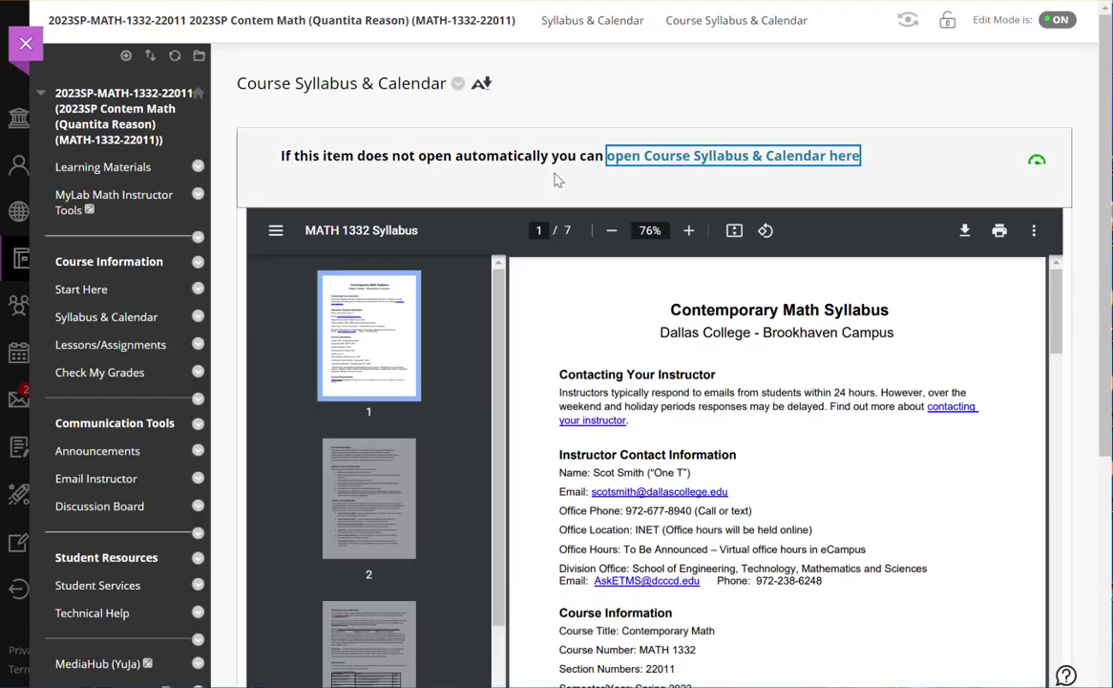
pyautogui.click(17, 1)
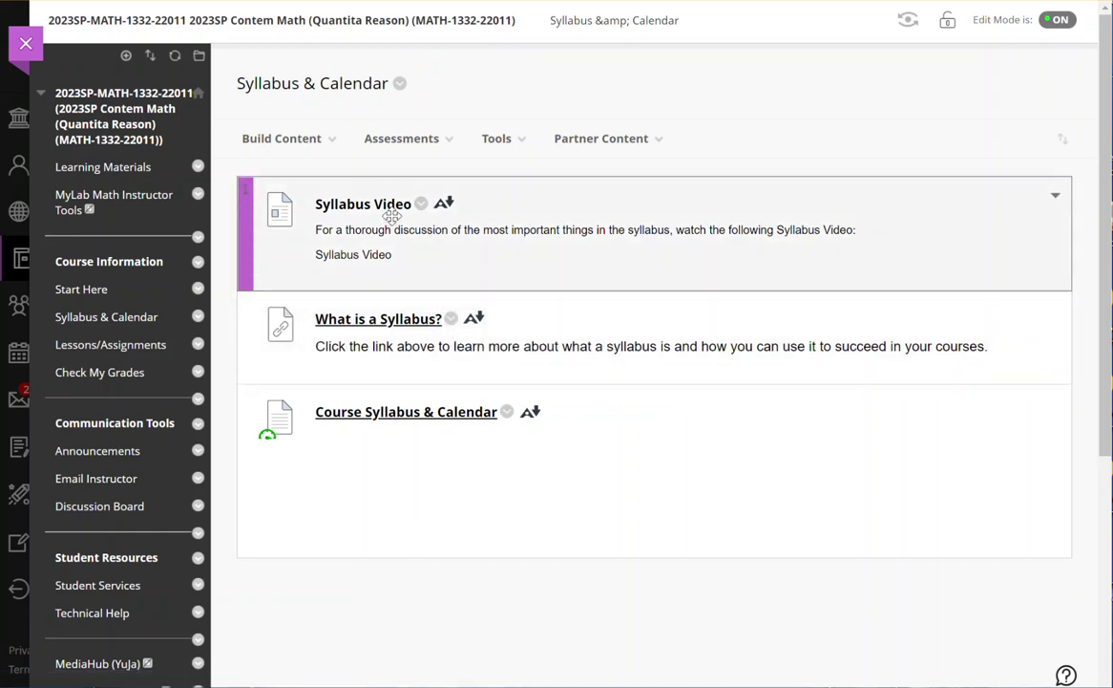
# Step: Read through the Start Here page, covering the getting-started instructions, instructor information, course navigation overview, Technology Requirements and Tips for Success
pyautogui.click(79, 289)
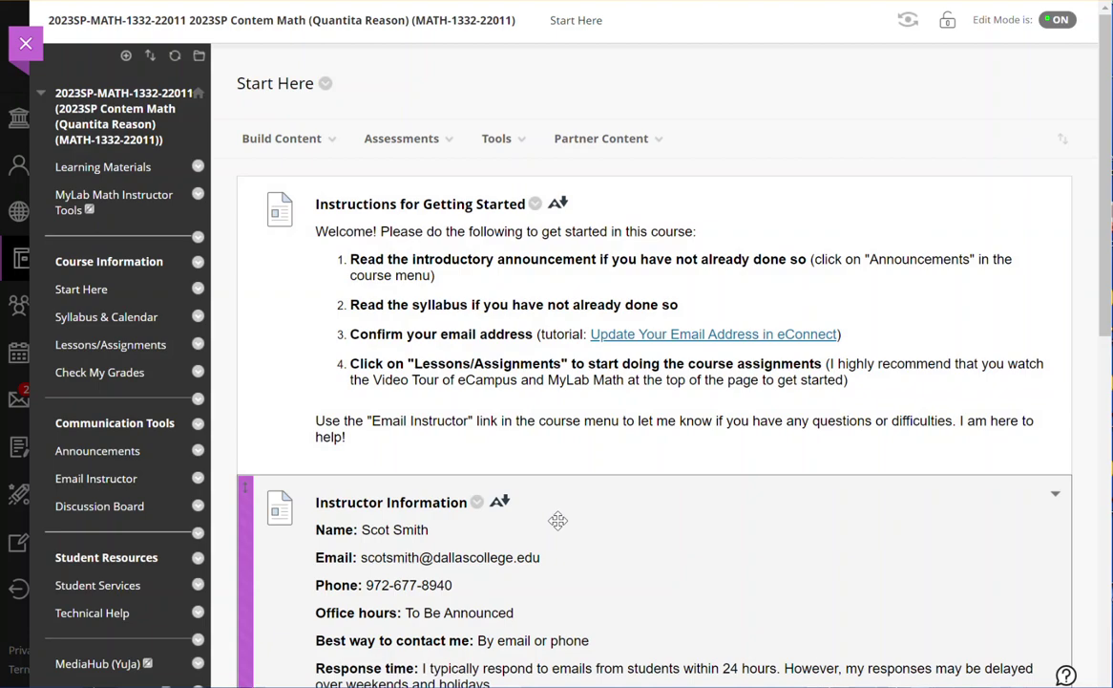
pyautogui.scroll(-2, 561, 522)
pyautogui.scroll(-1, 561, 524)
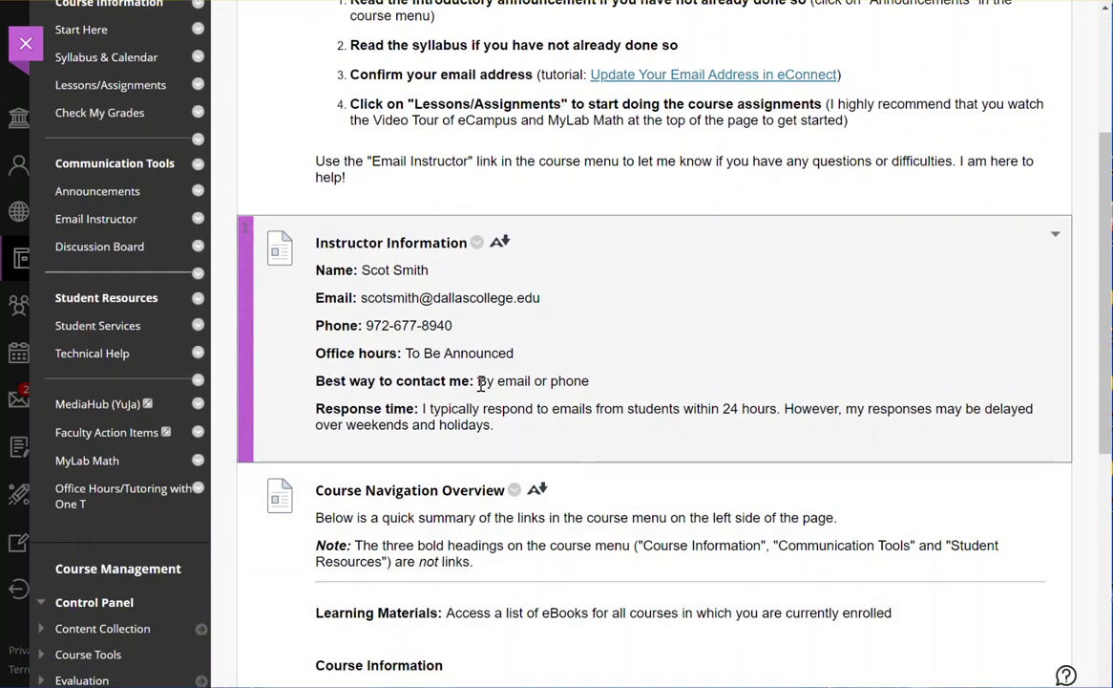
pyautogui.scroll(-2, 497, 380)
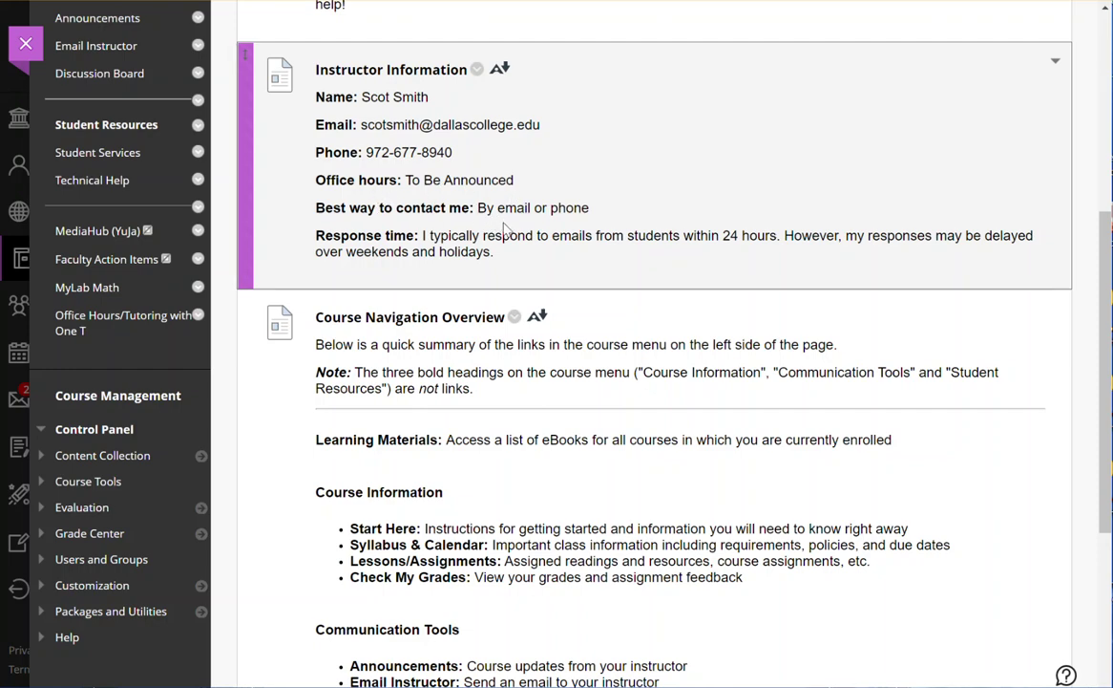
pyautogui.scroll(-1, 540, 265)
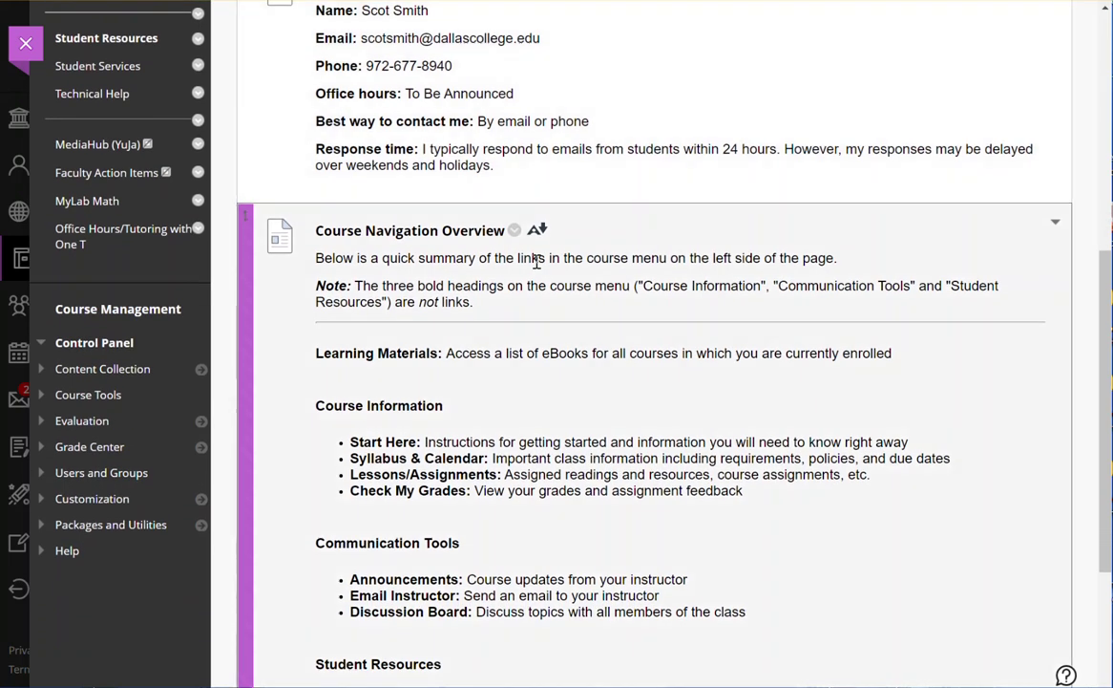
pyautogui.scroll(-2, 540, 265)
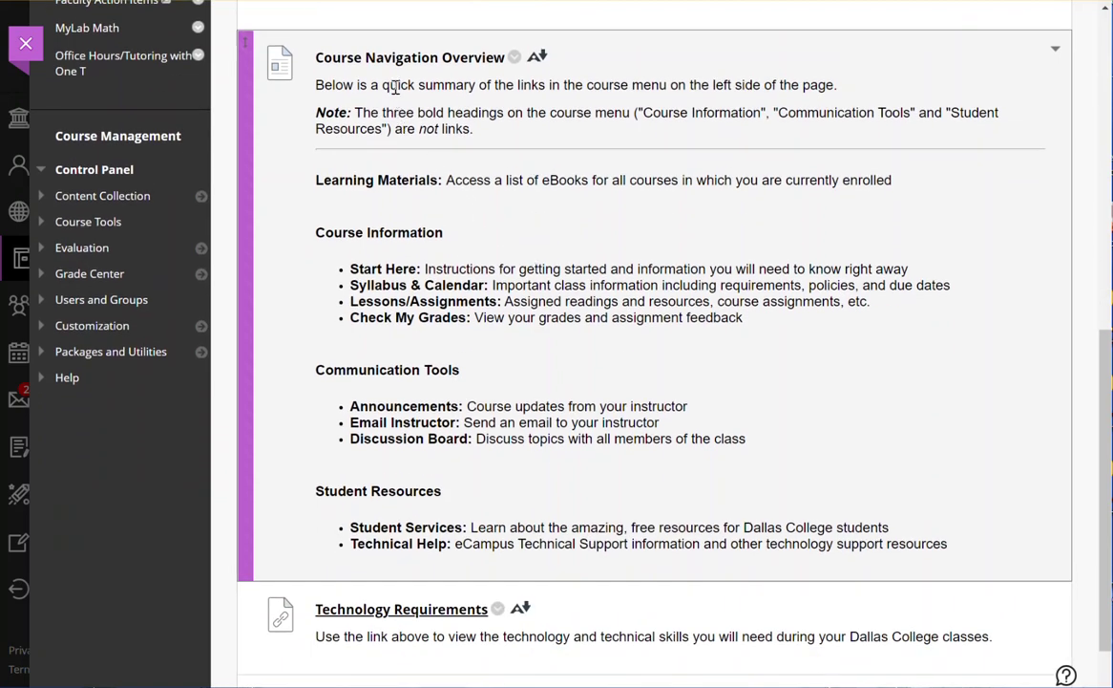
pyautogui.scroll(7, 454, 319)
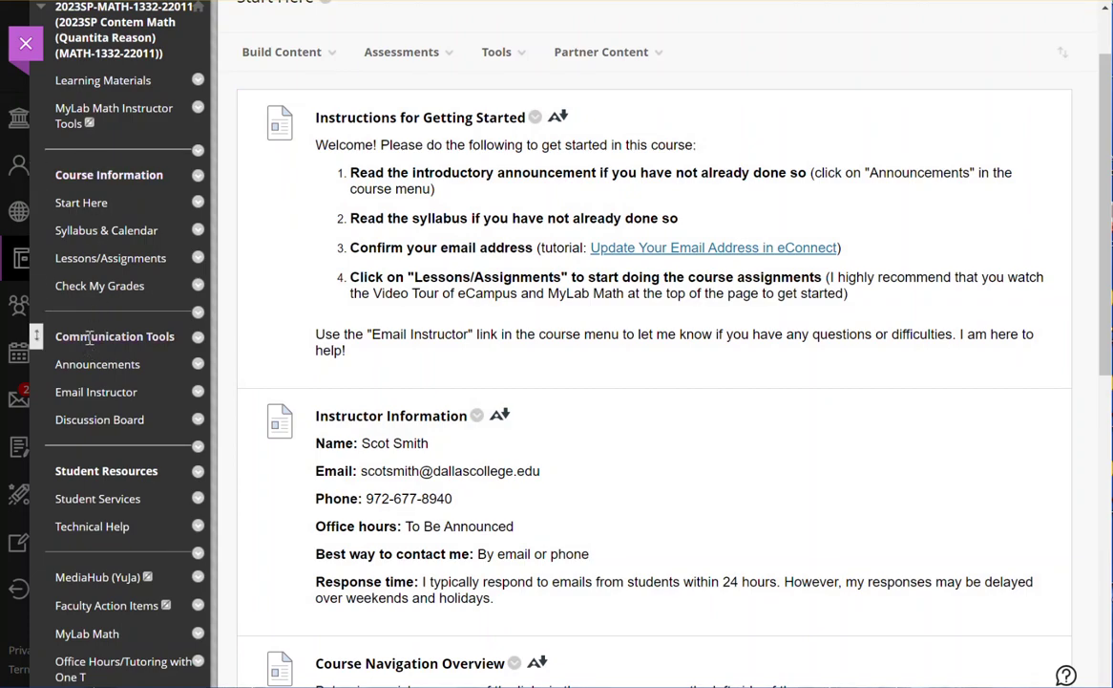
pyautogui.scroll(-5, 430, 377)
pyautogui.scroll(-3, 447, 369)
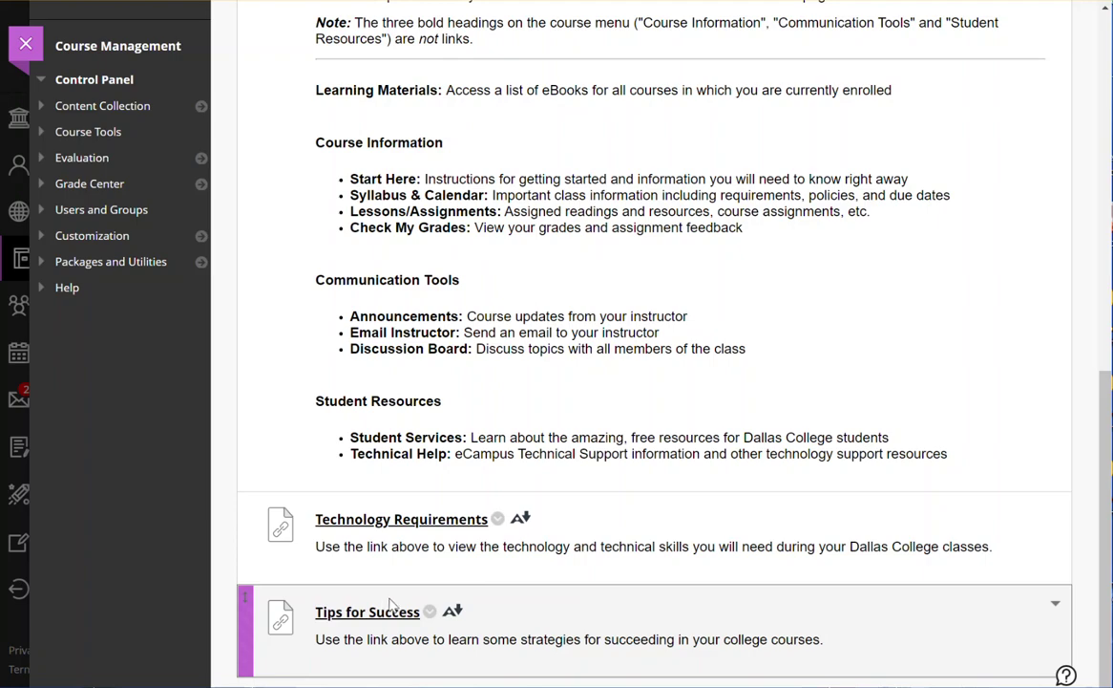
pyautogui.scroll(5, 392, 601)
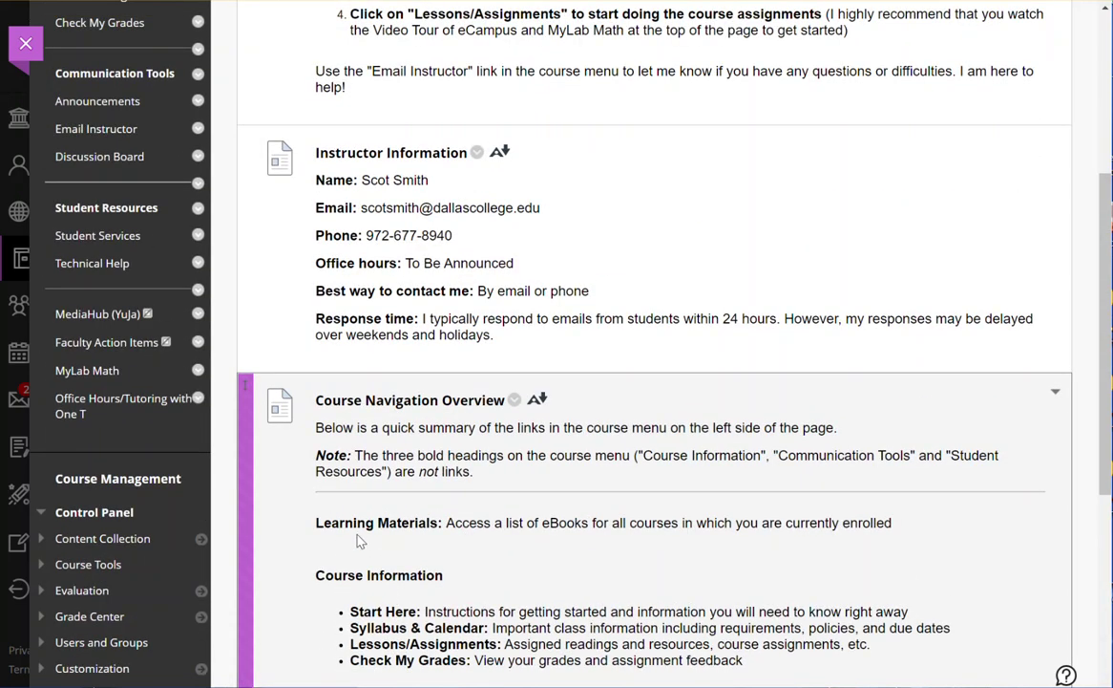
pyautogui.scroll(1, 329, 475)
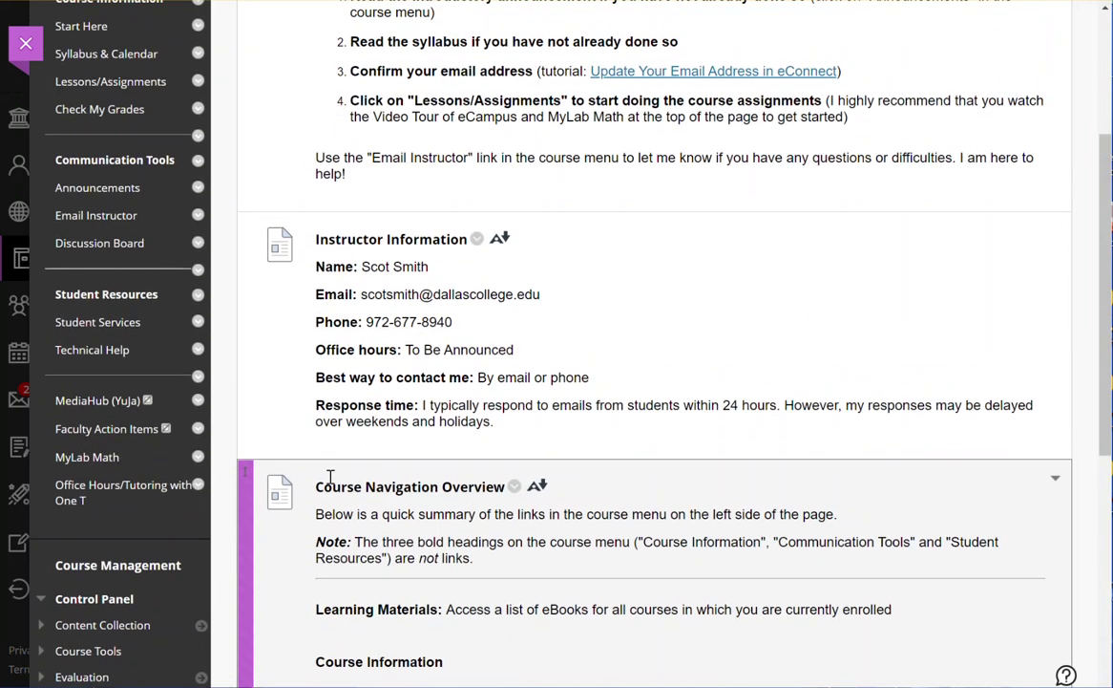
pyautogui.scroll(2, 329, 475)
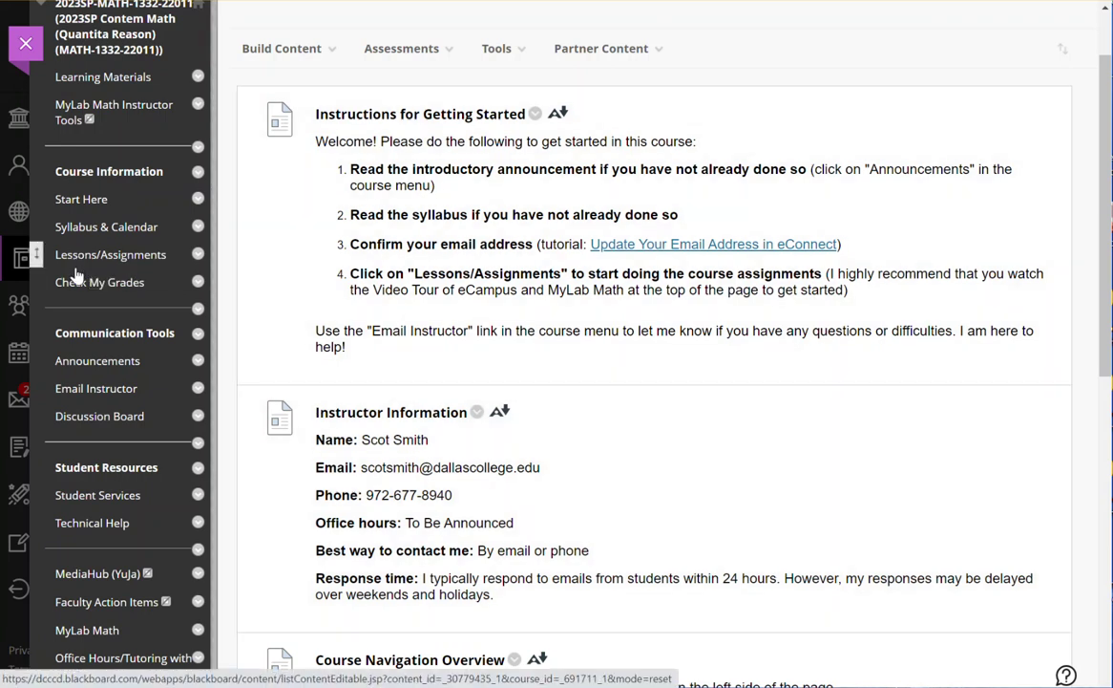
# Step: View the course's My Grades list, and look at the Email Instructor message form without sending anything
pyautogui.click(92, 283)
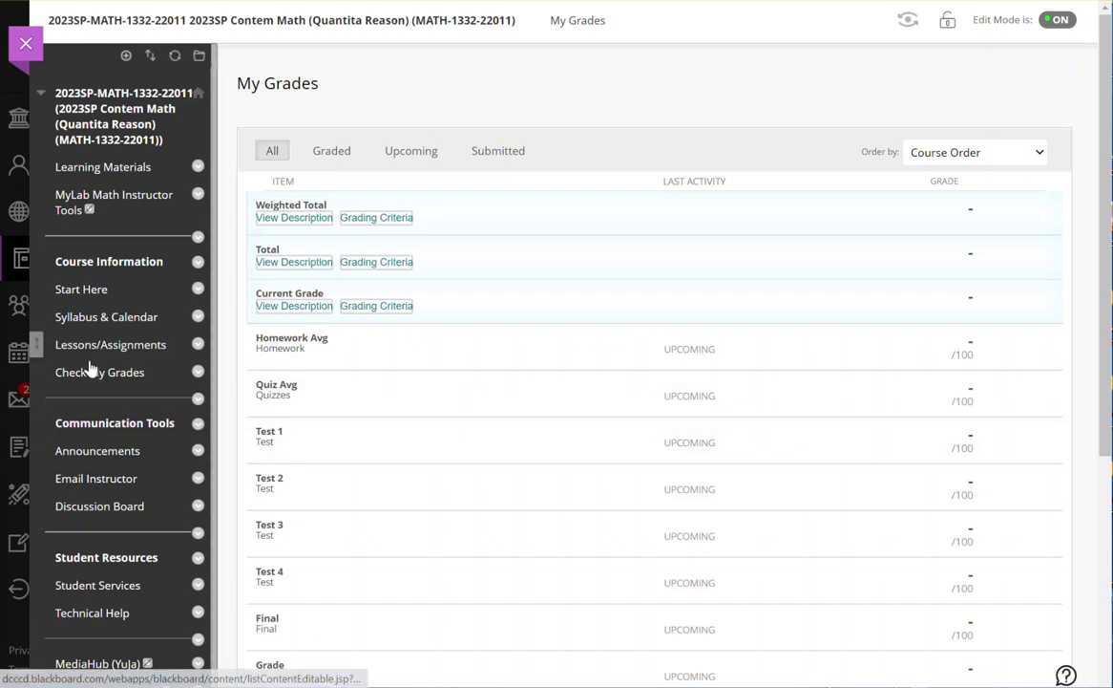
pyautogui.scroll(-3, 95, 368)
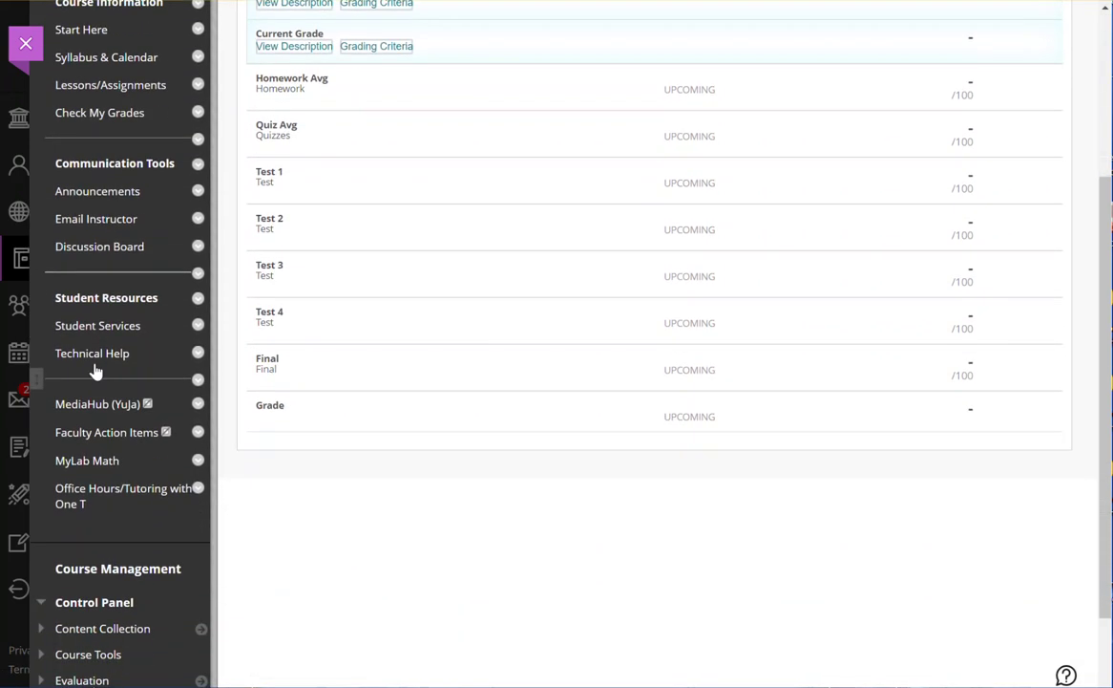
pyautogui.click(74, 220)
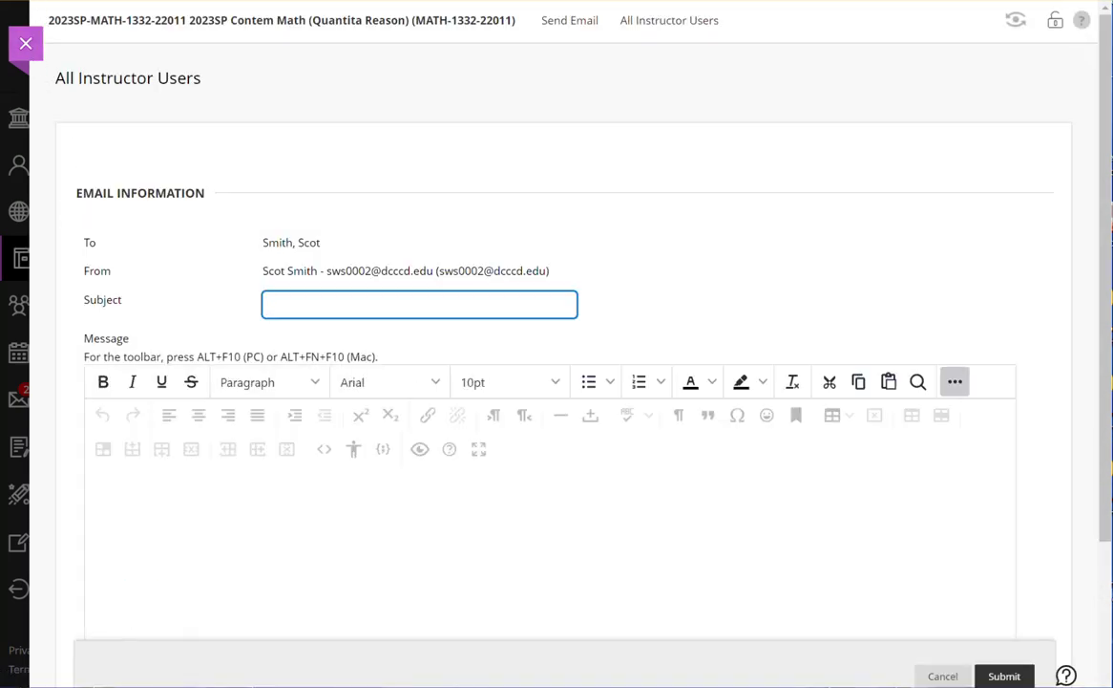
pyautogui.hotkey('alt', 'Left')
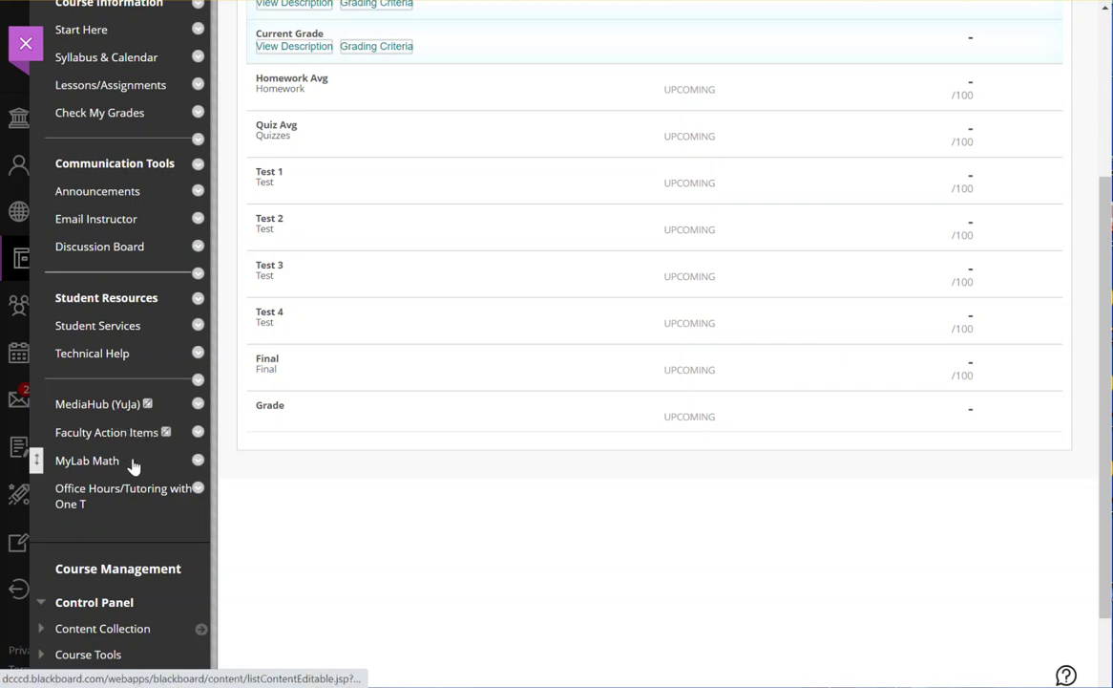
# Step: Read the instructor's introduction thread in the Discussion Board's Introductions forum and return to the forum's thread list
pyautogui.click(86, 248)
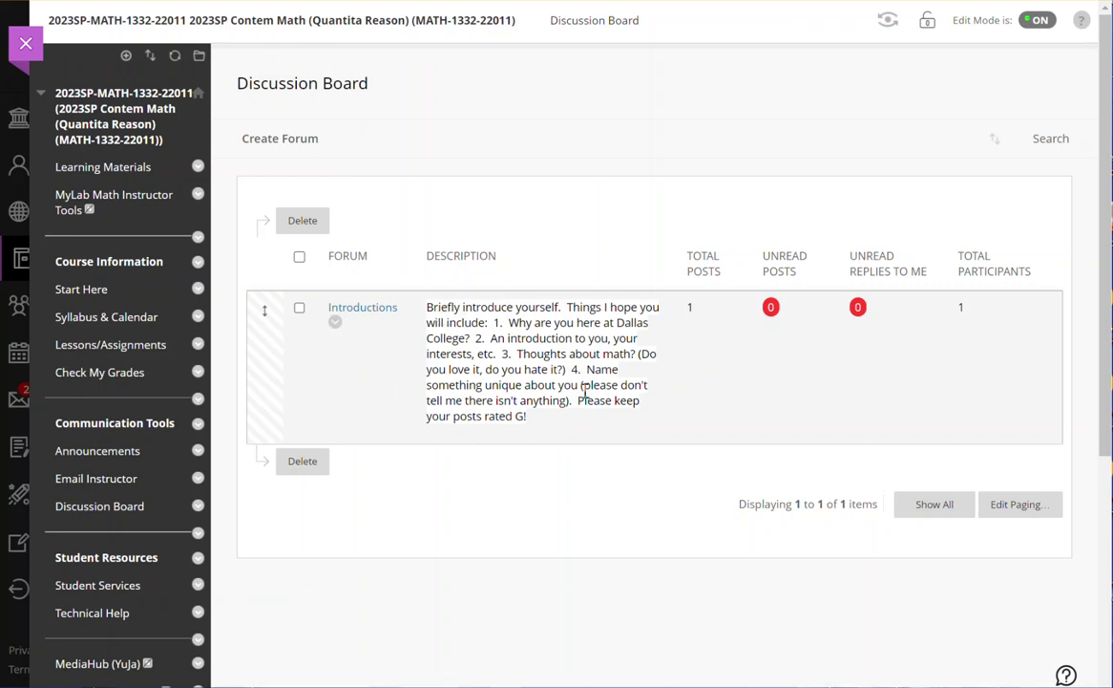
pyautogui.click(365, 308)
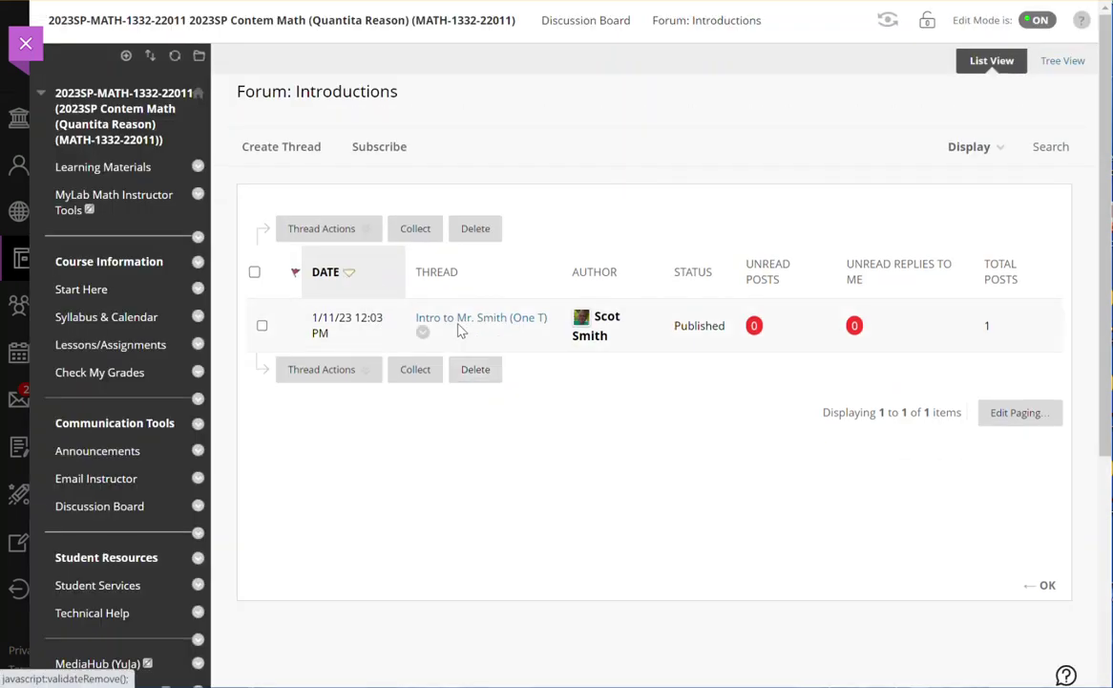
pyautogui.click(456, 321)
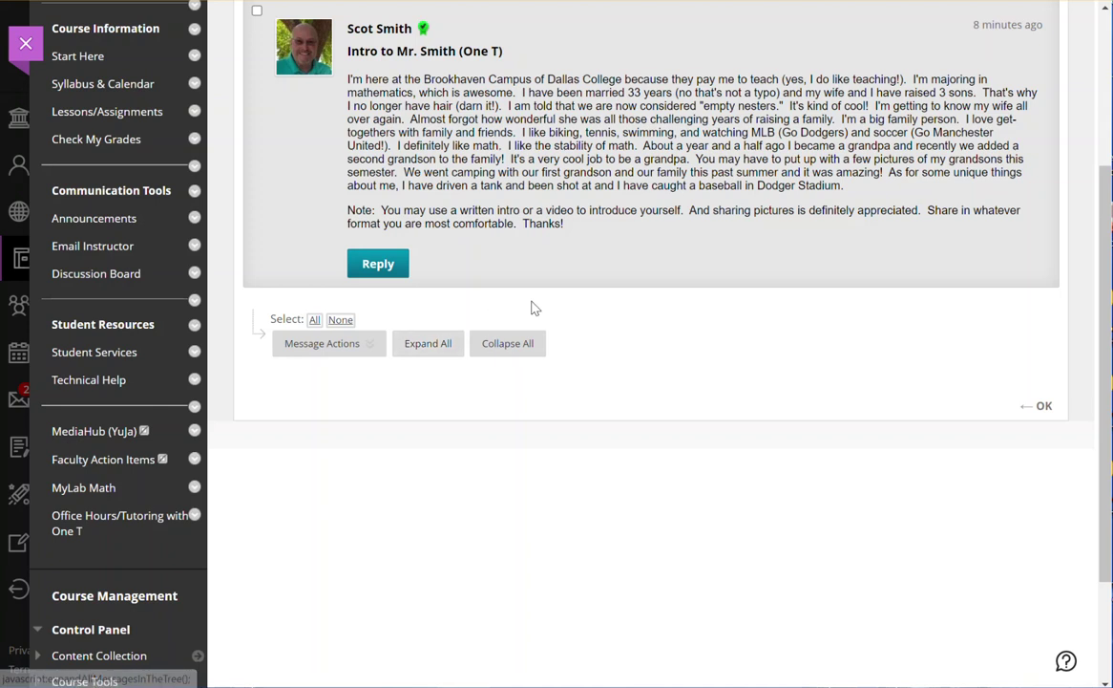
pyautogui.moveTo(472, 253)
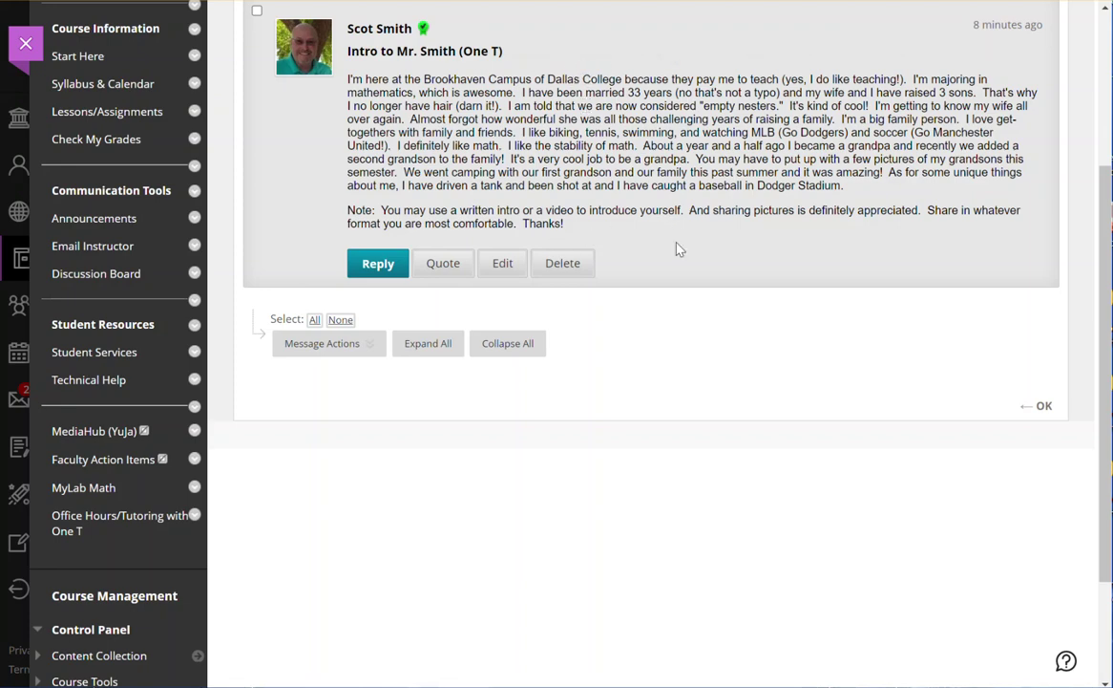
pyautogui.scroll(3, 669, 258)
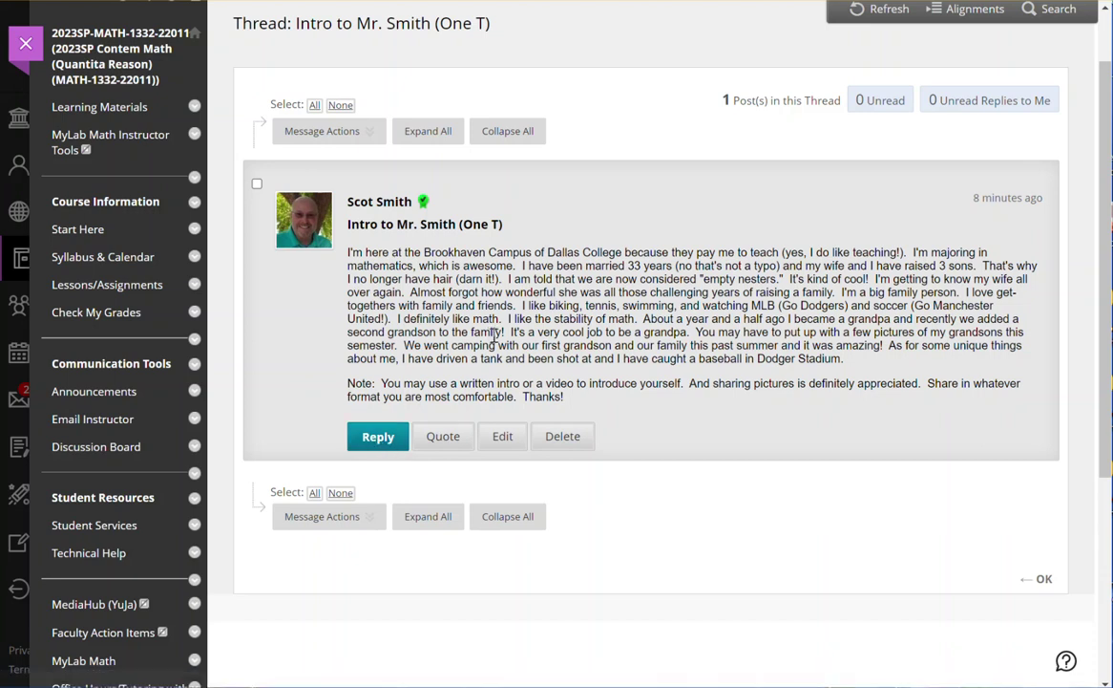
pyautogui.scroll(2, 493, 334)
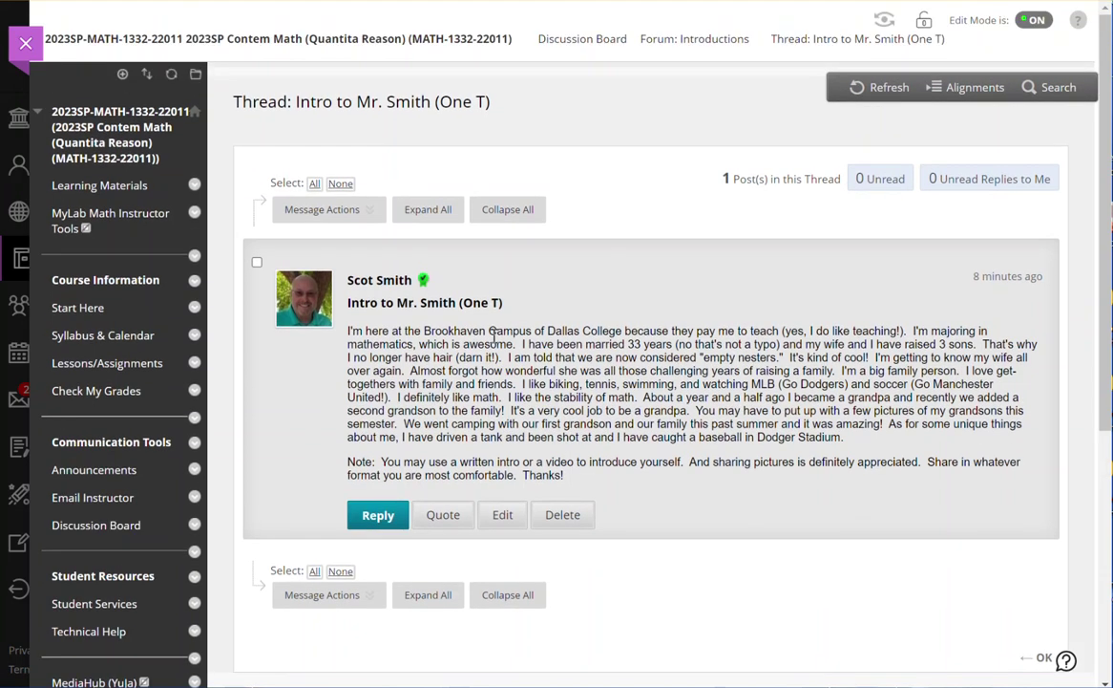
pyautogui.click(1026, 659)
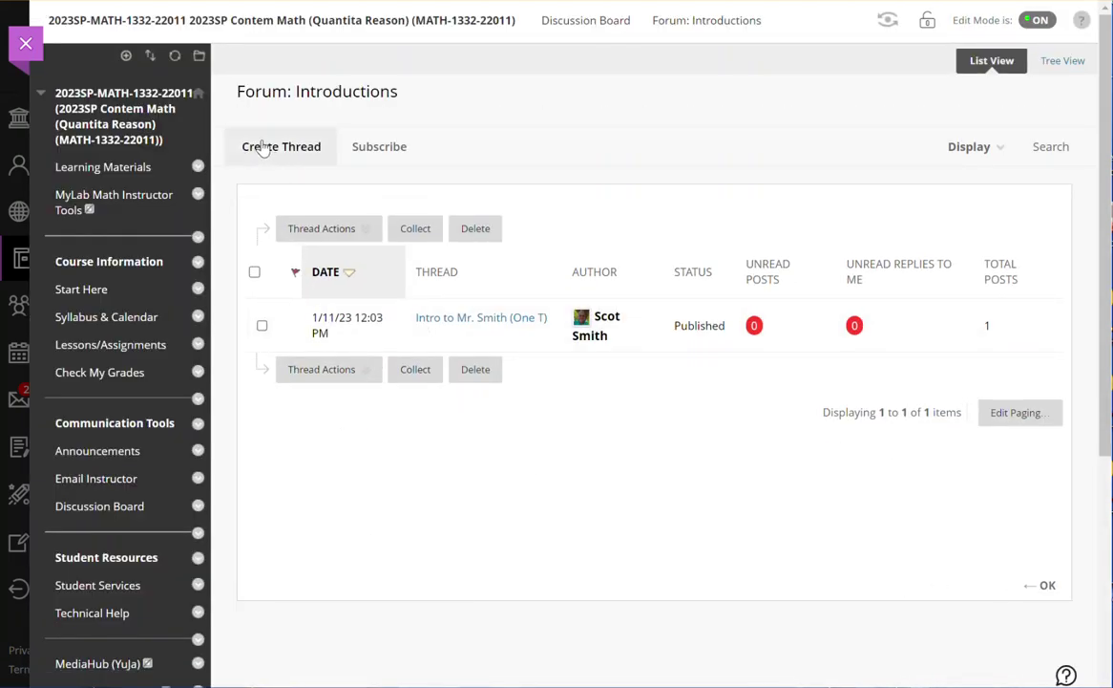
pyautogui.click(322, 368)
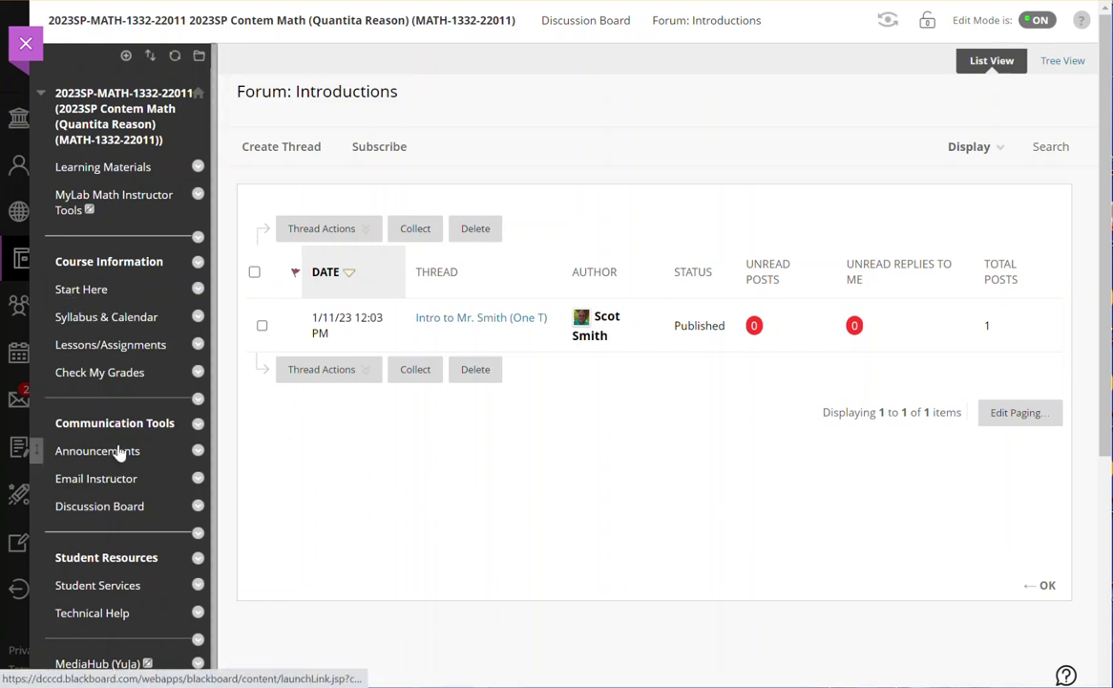
# Step: Open the Student Services page and examine the listed academic, support, and health, wellness and safety resources
pyautogui.scroll(-3, 119, 450)
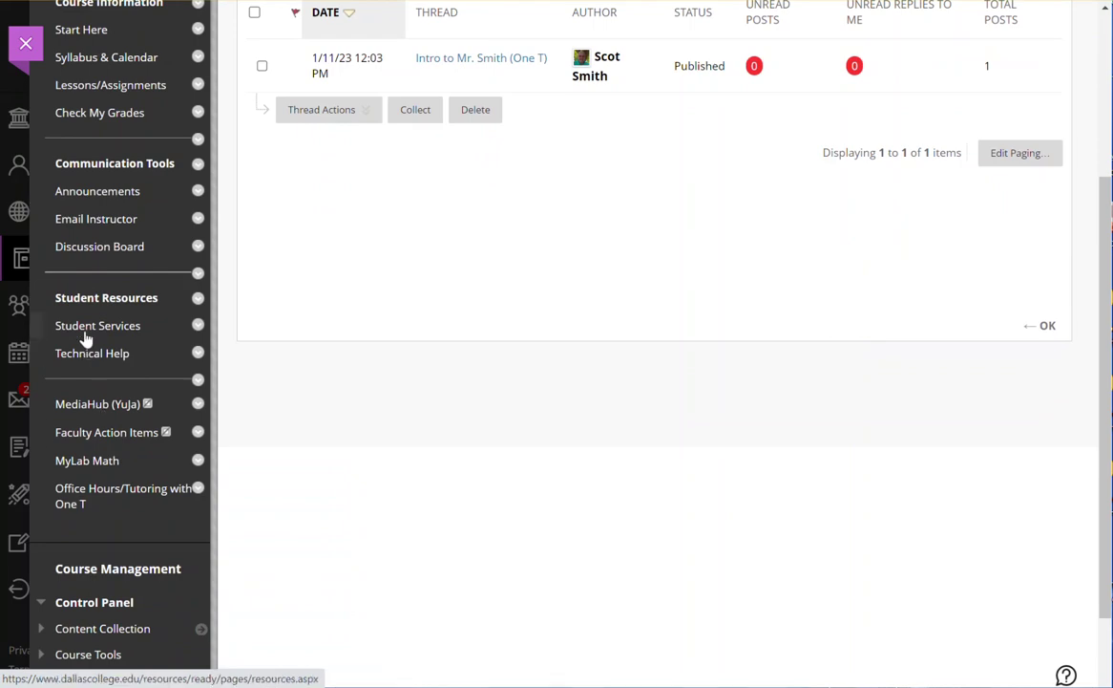
pyautogui.click(90, 328)
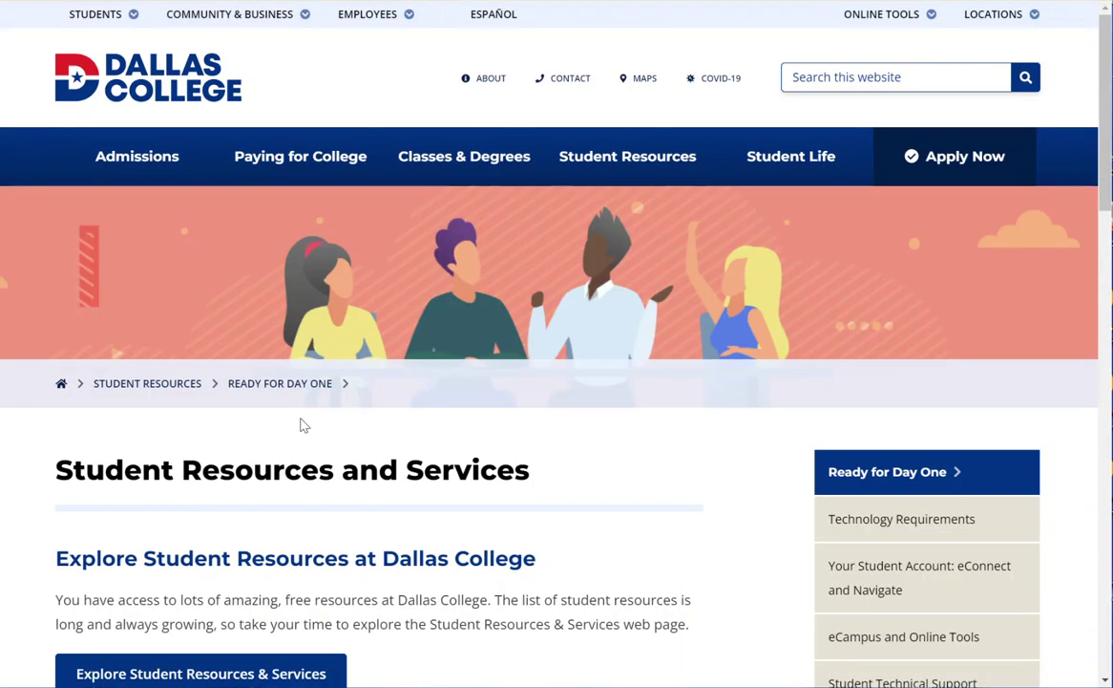
pyautogui.scroll(-5, 334, 454)
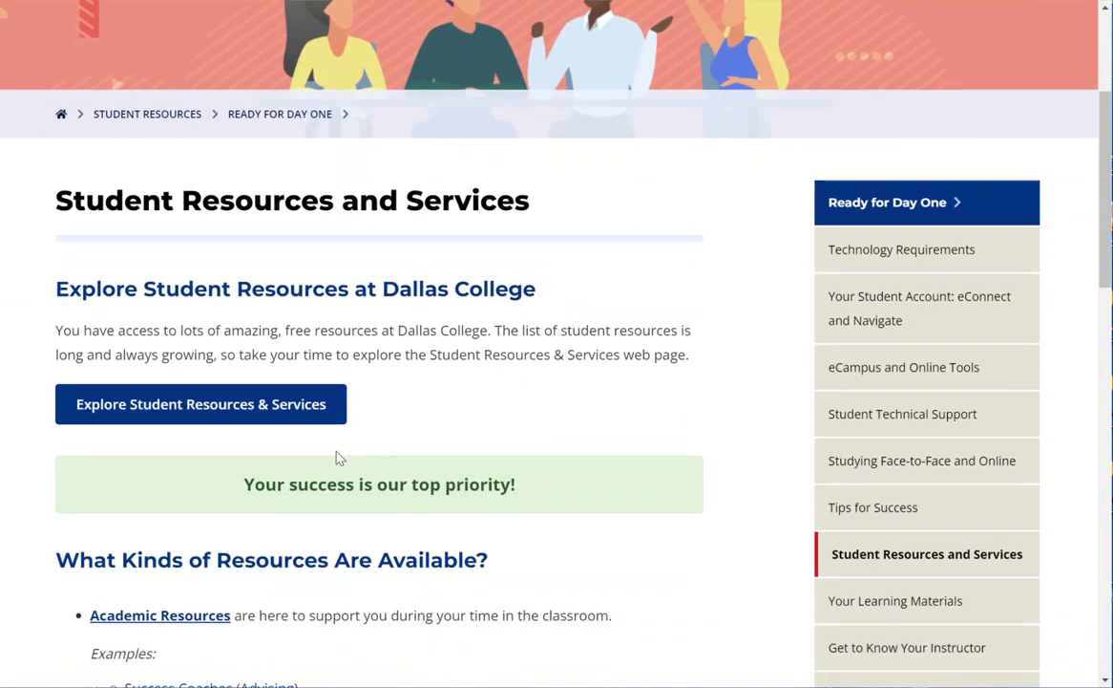
pyautogui.scroll(-5, 334, 454)
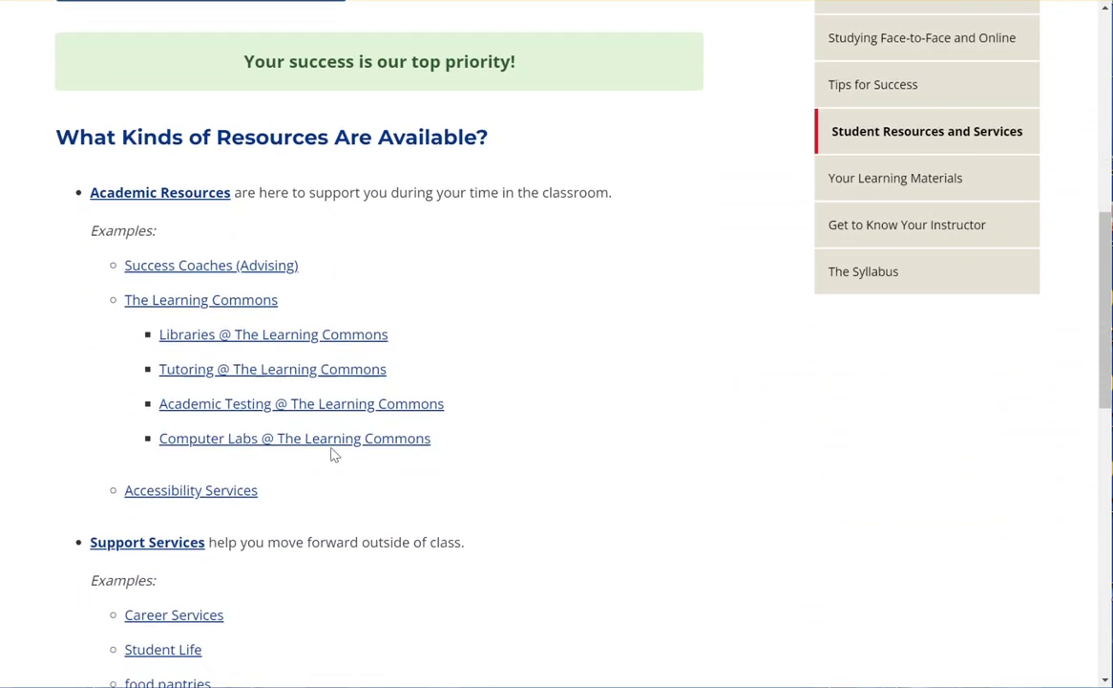
pyautogui.scroll(-3, 332, 456)
pyautogui.scroll(-2, 333, 456)
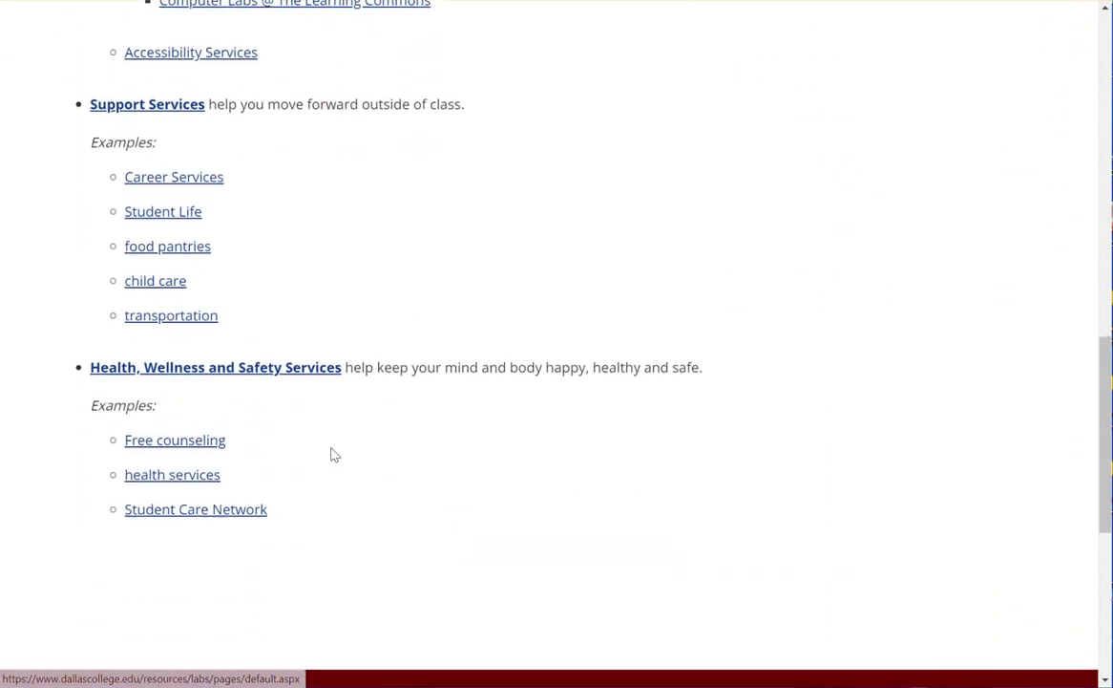
pyautogui.scroll(-3, 332, 455)
pyautogui.scroll(10, 332, 455)
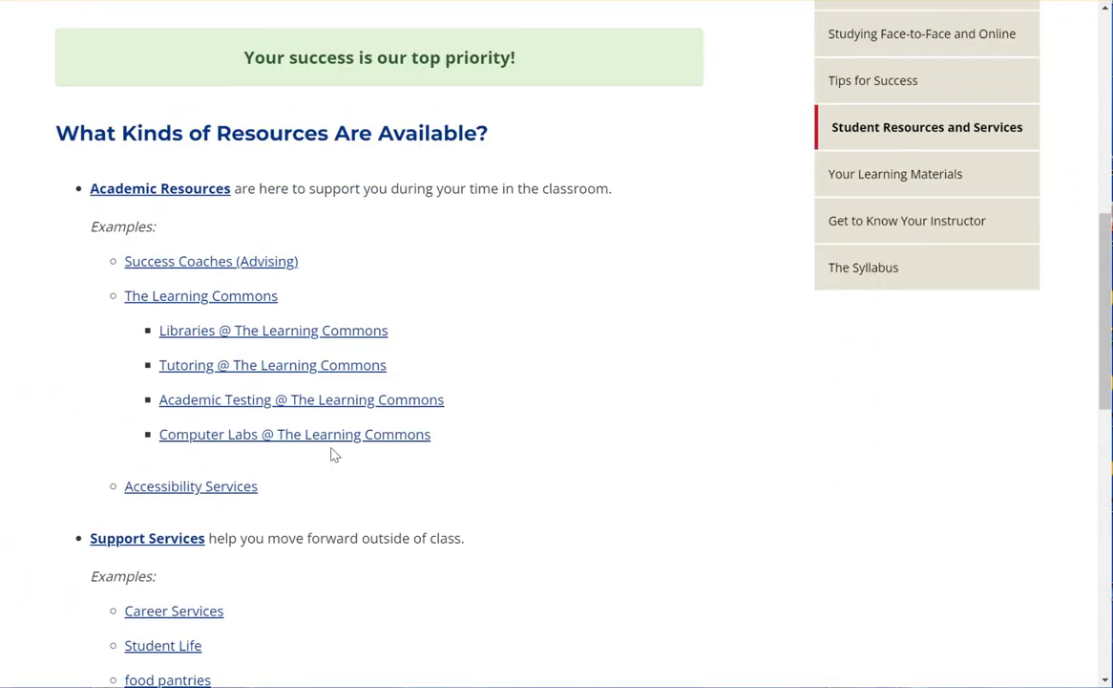
# Step: Leave the Student Services page and read the Technical Help page's phone, online support and FAQ sections
pyautogui.scroll(5, 332, 456)
pyautogui.scroll(5, 333, 455)
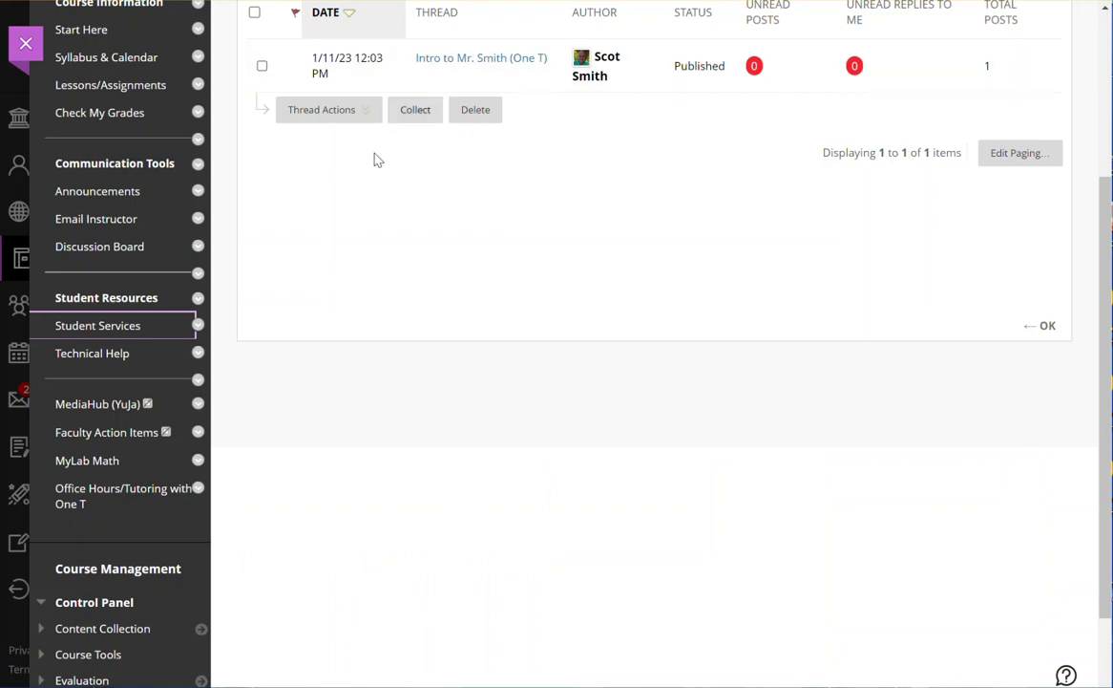
pyautogui.click(92, 355)
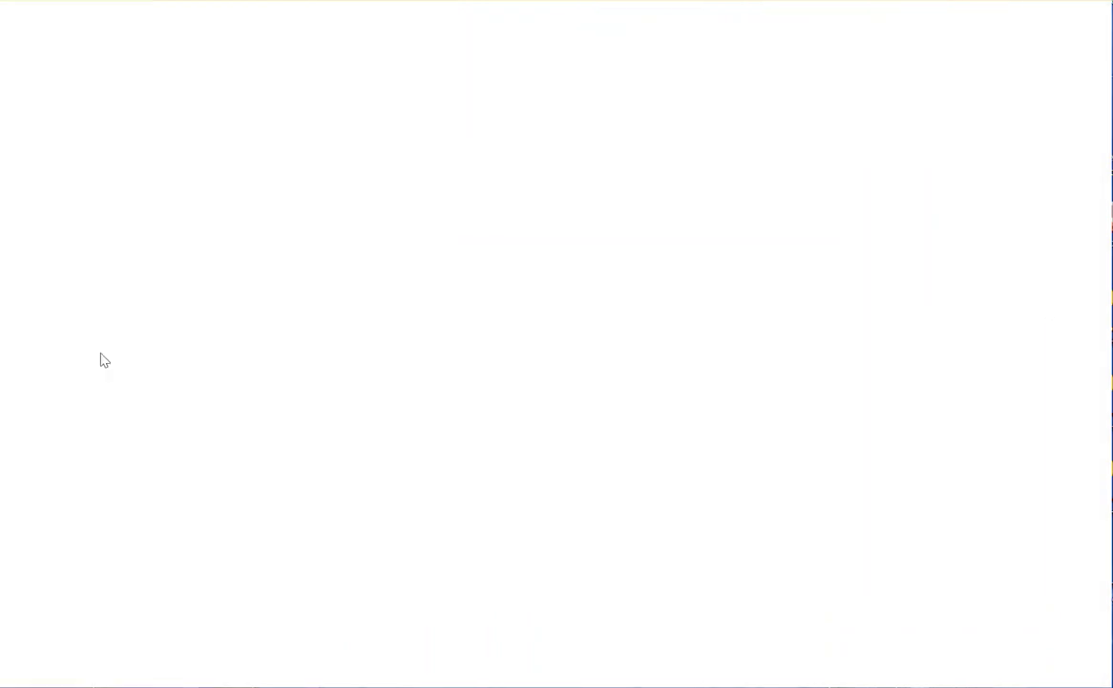
pyautogui.scroll(-3, 534, 438)
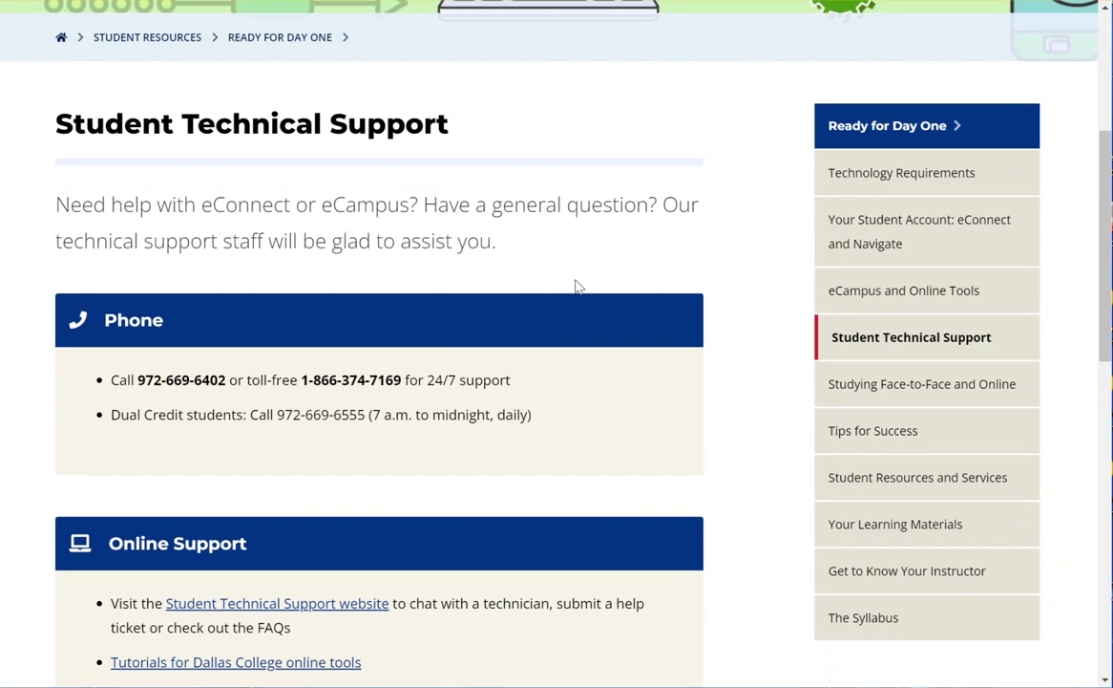
pyautogui.scroll(-2, 551, 295)
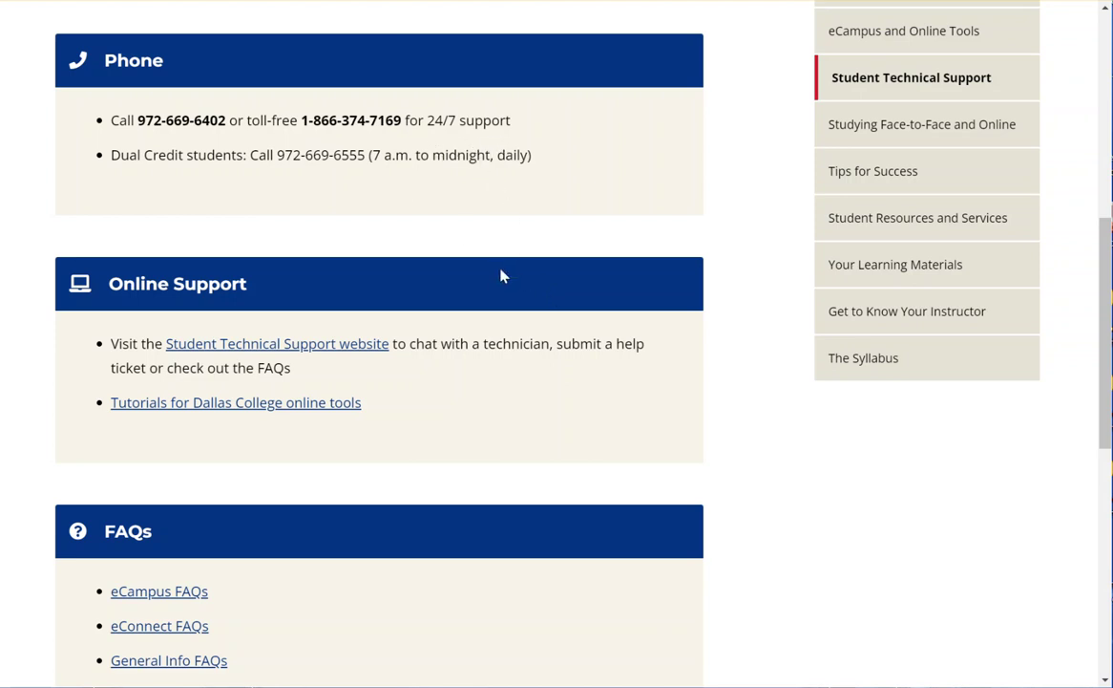
pyautogui.scroll(4, 497, 289)
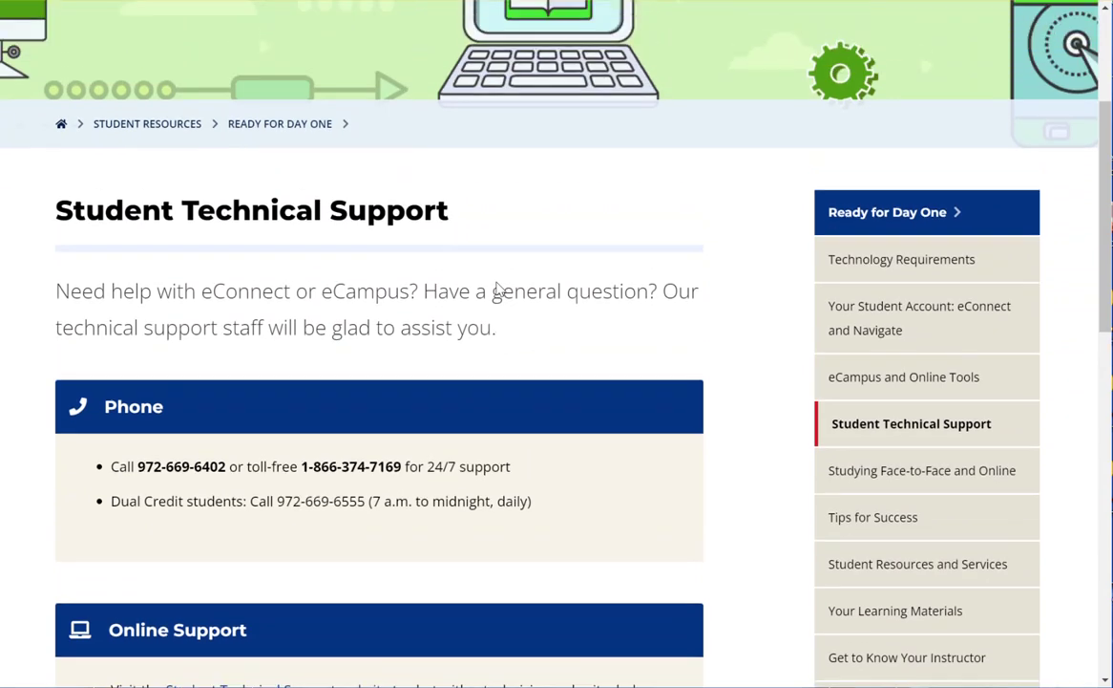
pyautogui.scroll(2, 497, 282)
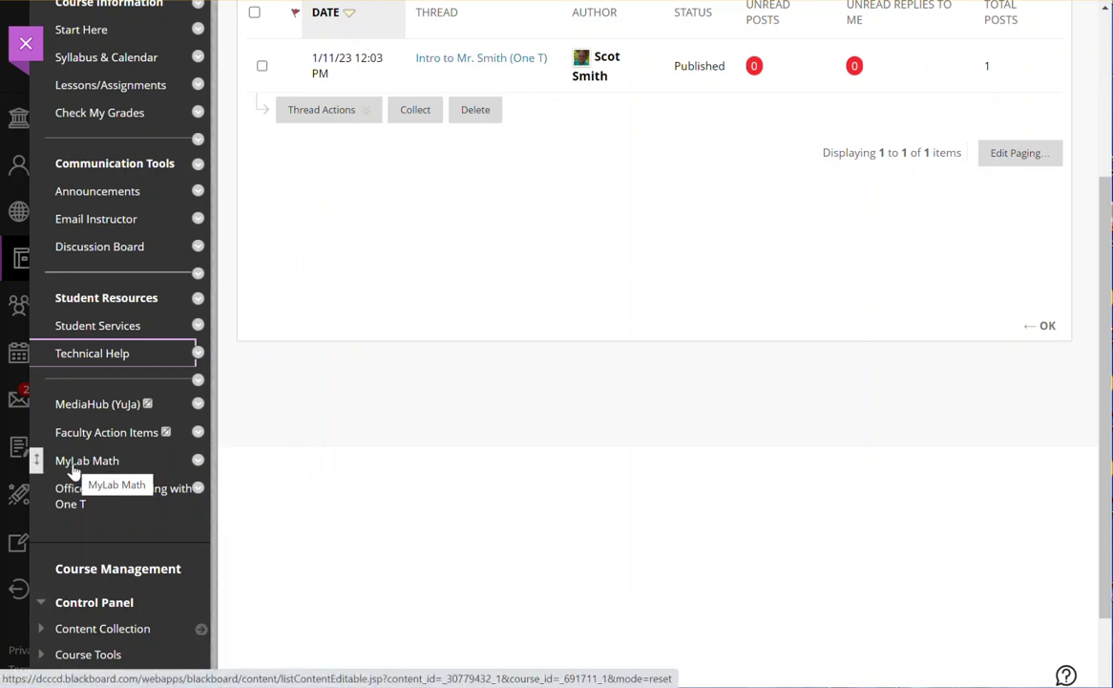
# Step: Switch Edit Mode off to look over the course menu as students see it, and switch Edit Mode back on
pyautogui.scroll(3, 74, 477)
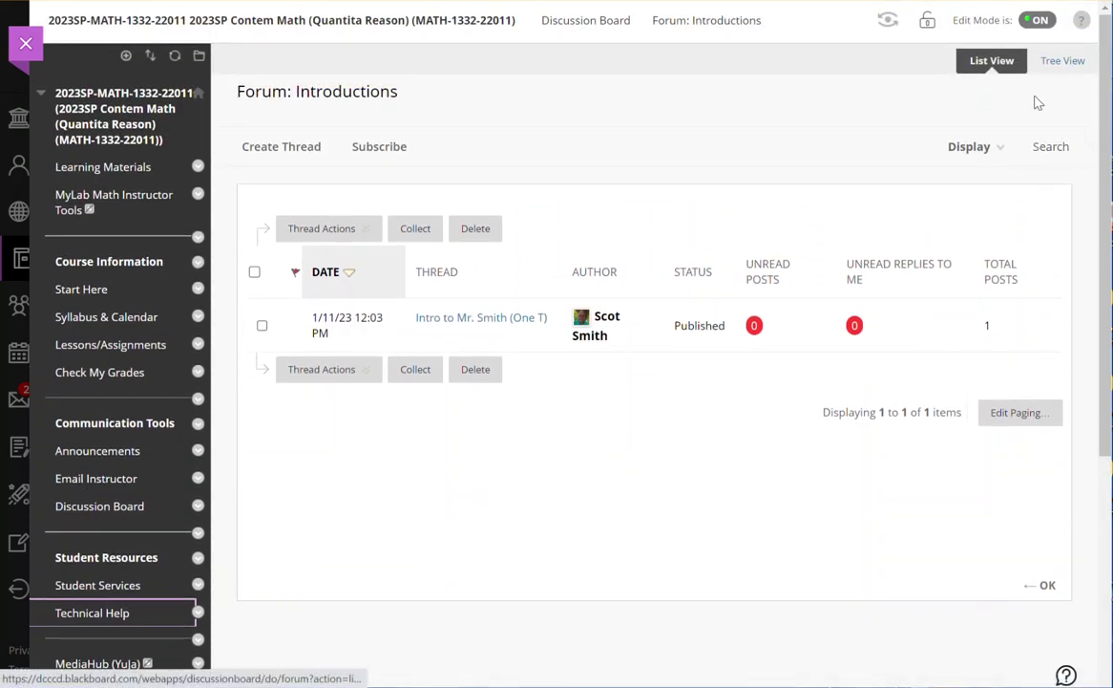
pyautogui.click(1037, 22)
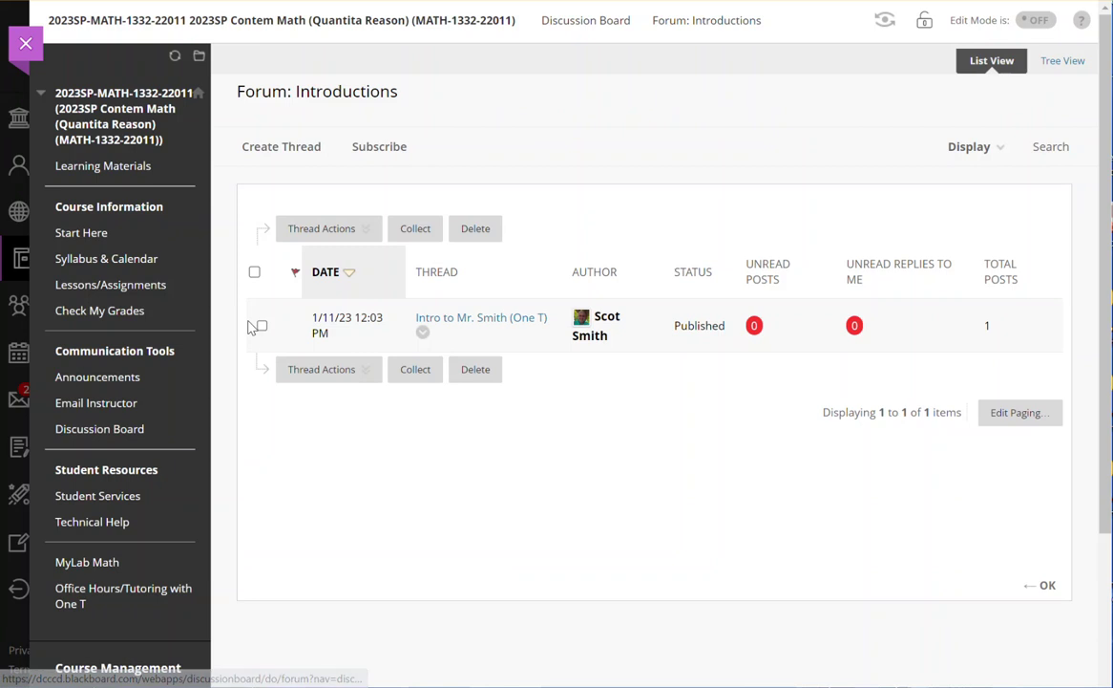
pyautogui.scroll(-2, 144, 385)
pyautogui.scroll(2, 143, 385)
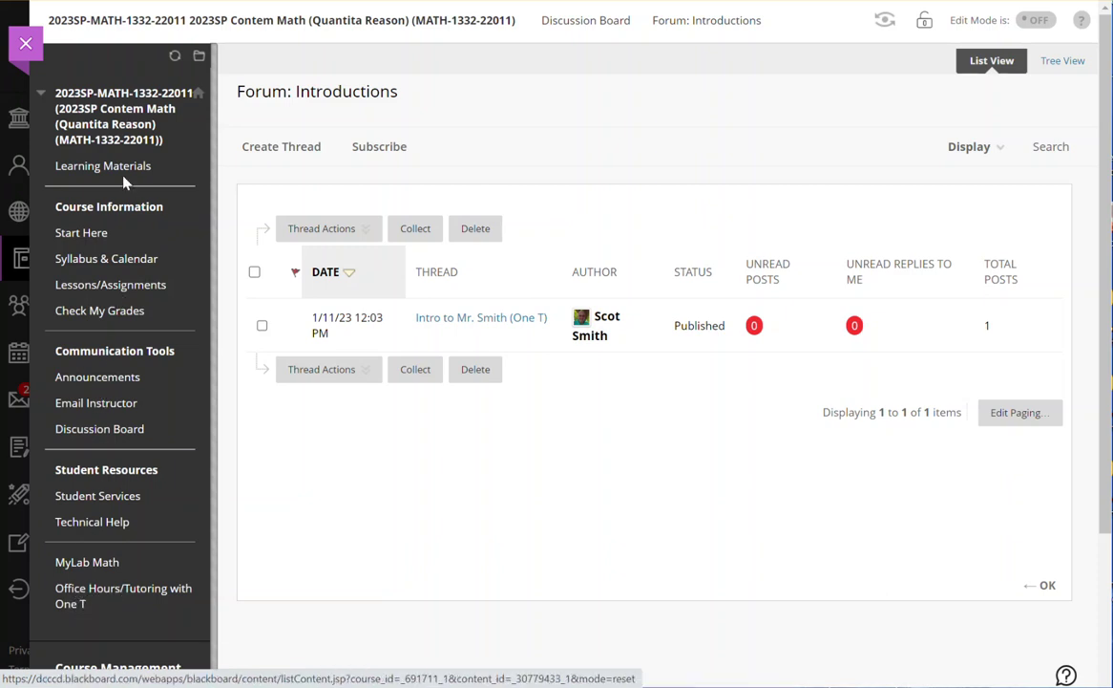
pyautogui.click(1039, 21)
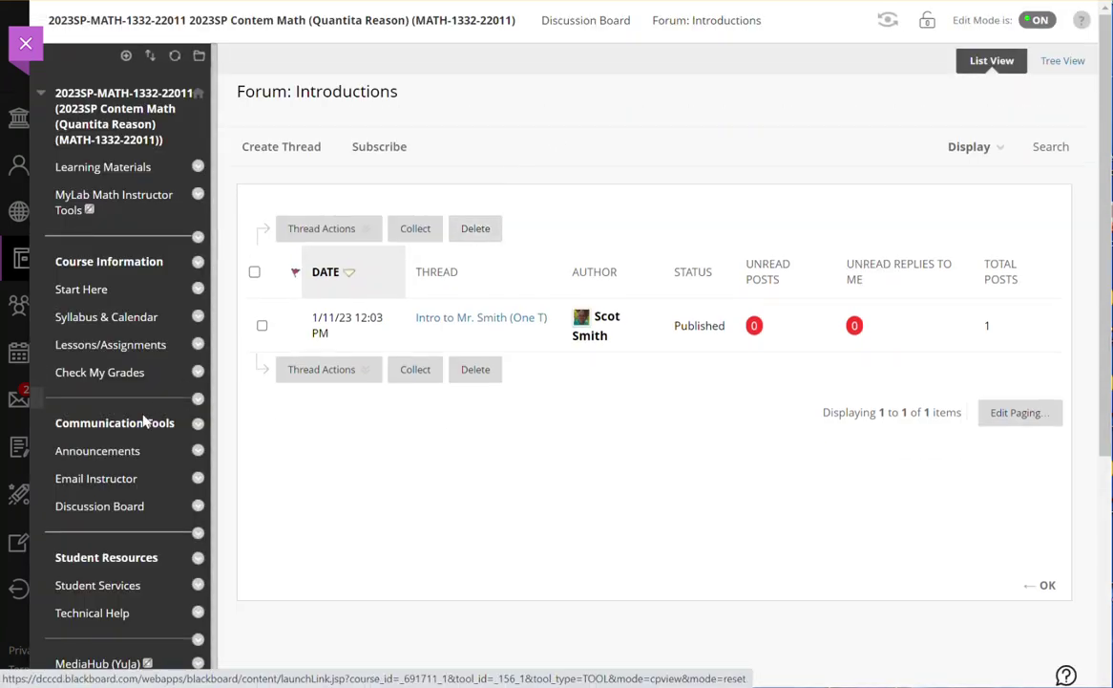
# Step: Look over the course menu links and open the MyLab Math folder in Lessons/Assignments
pyautogui.scroll(-3, 143, 421)
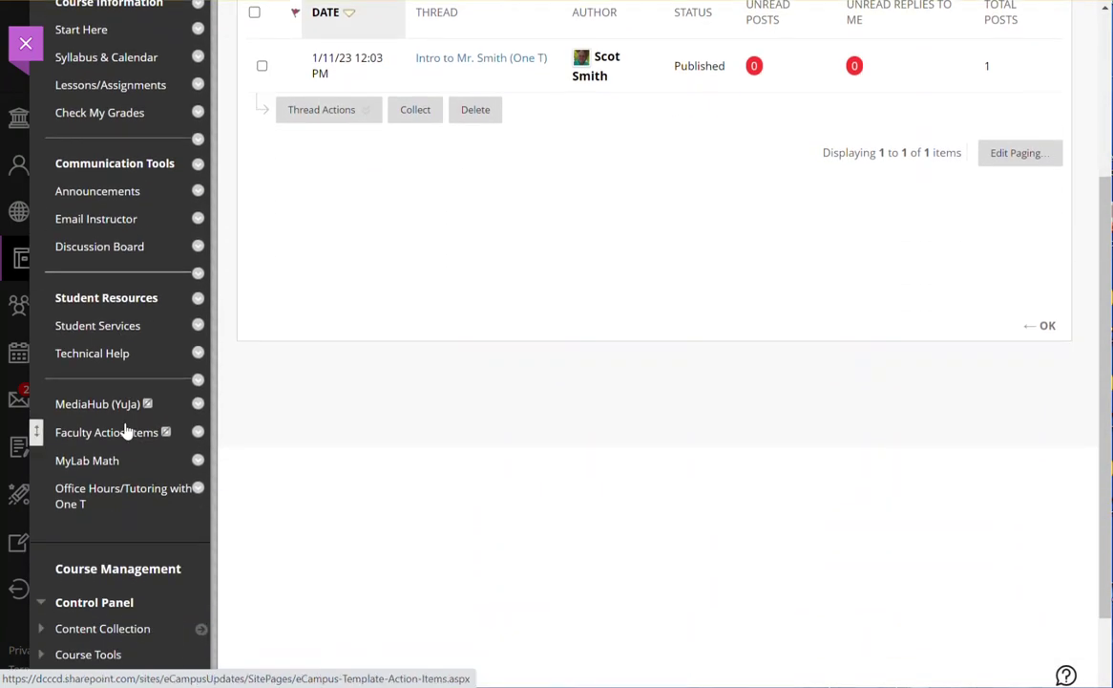
pyautogui.scroll(3, 127, 431)
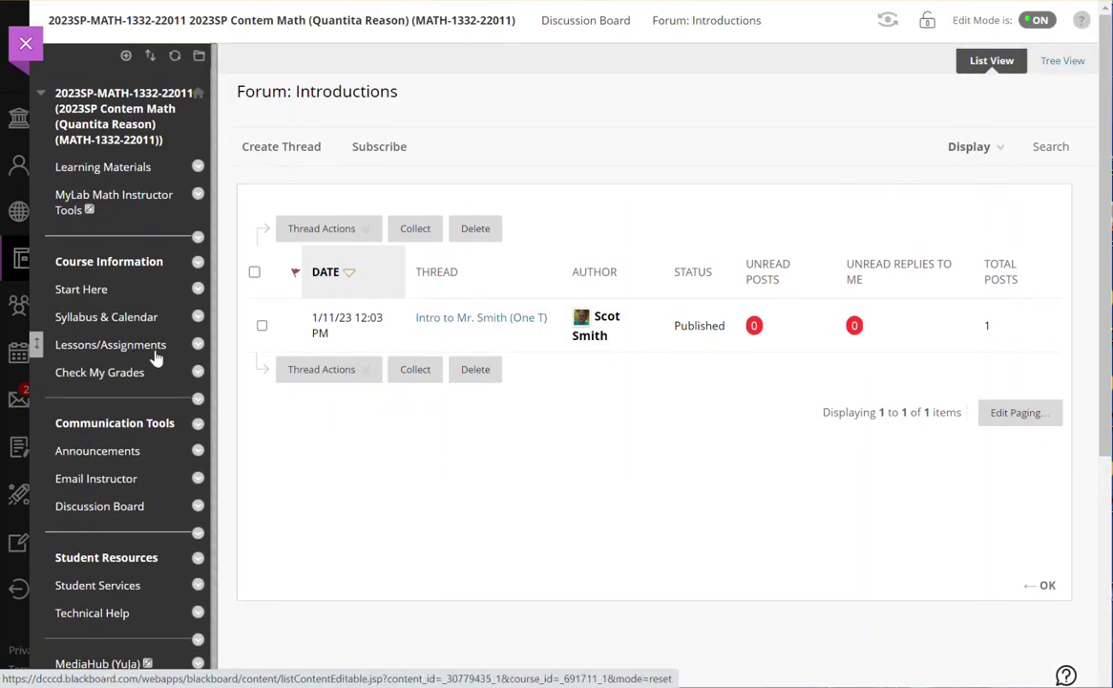
pyautogui.scroll(-2, 103, 454)
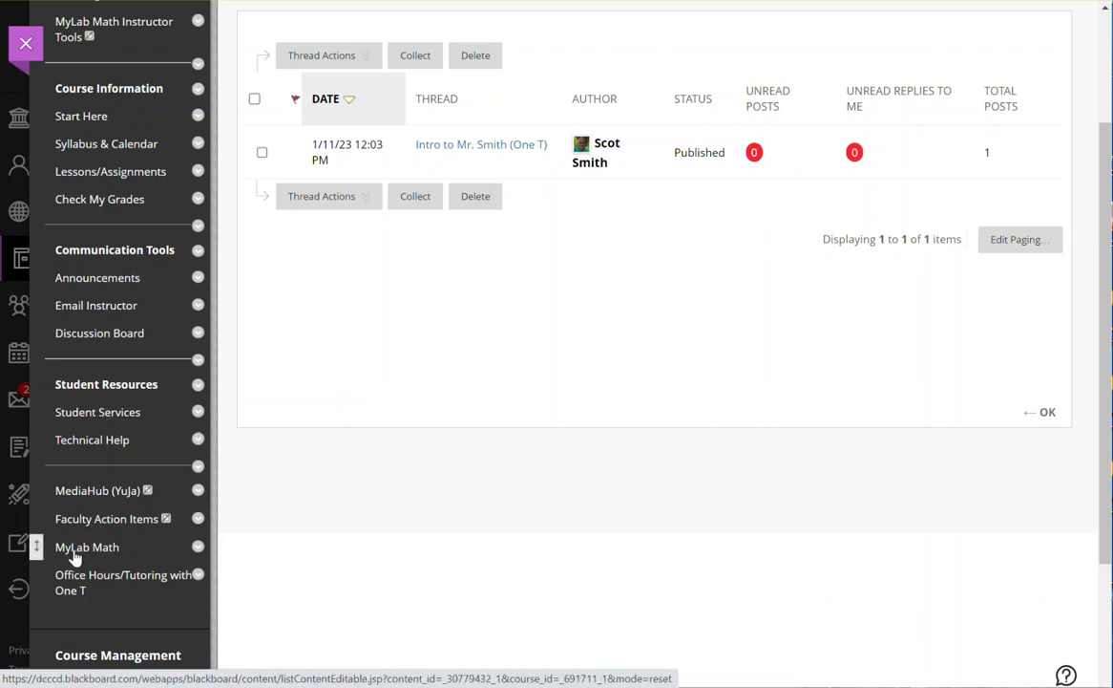
pyautogui.scroll(2, 75, 556)
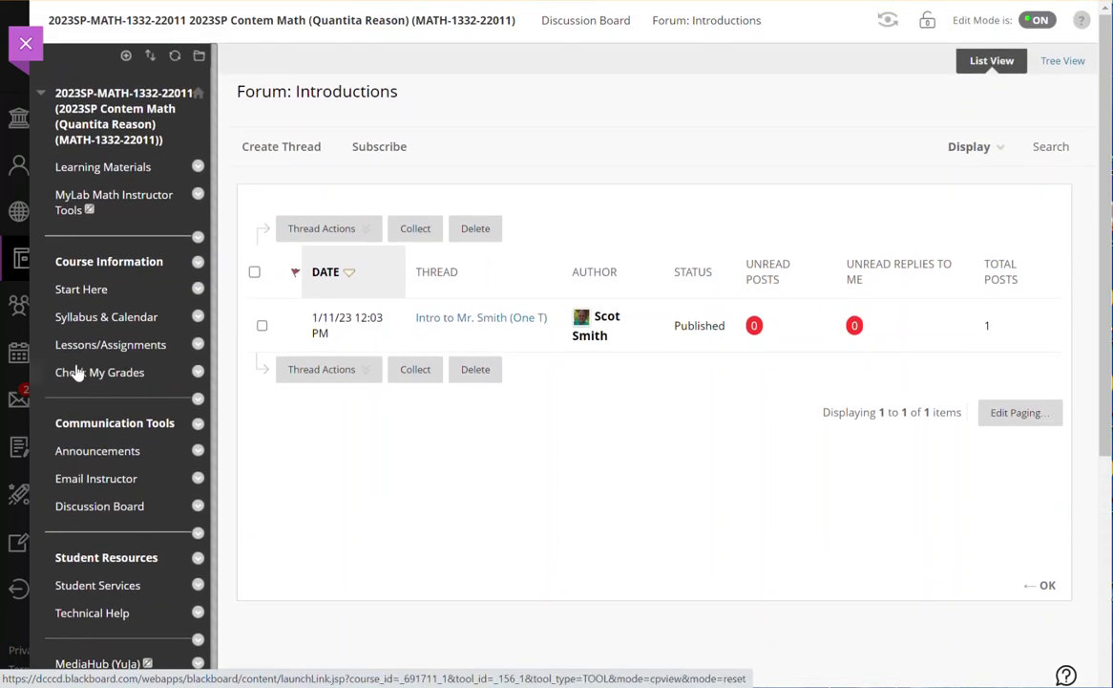
pyautogui.click(82, 348)
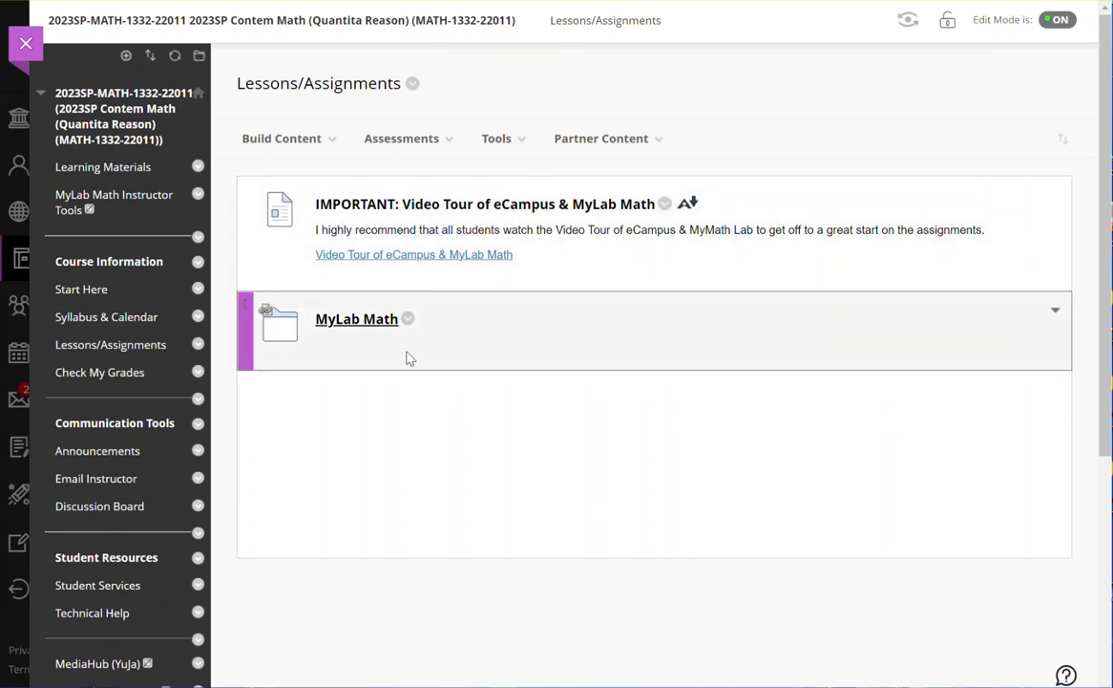
pyautogui.click(334, 321)
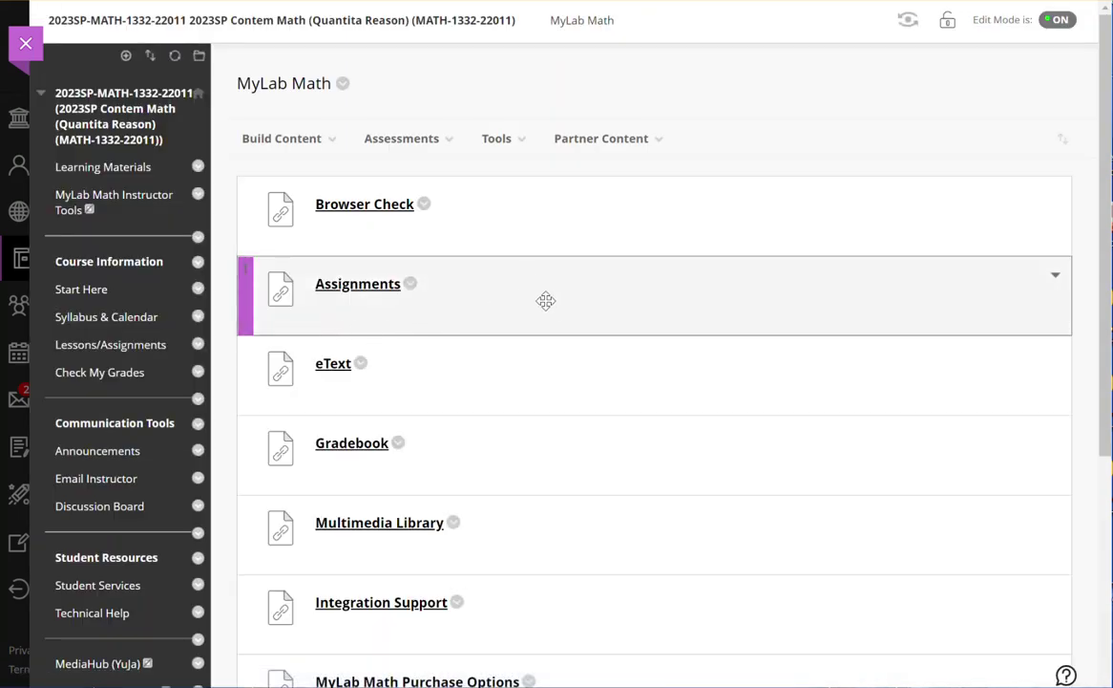
# Step: Look through the MyLab Math link list, run the Browser Check and close its result page
pyautogui.scroll(-1, 544, 298)
pyautogui.scroll(-3, 547, 287)
pyautogui.scroll(4, 539, 297)
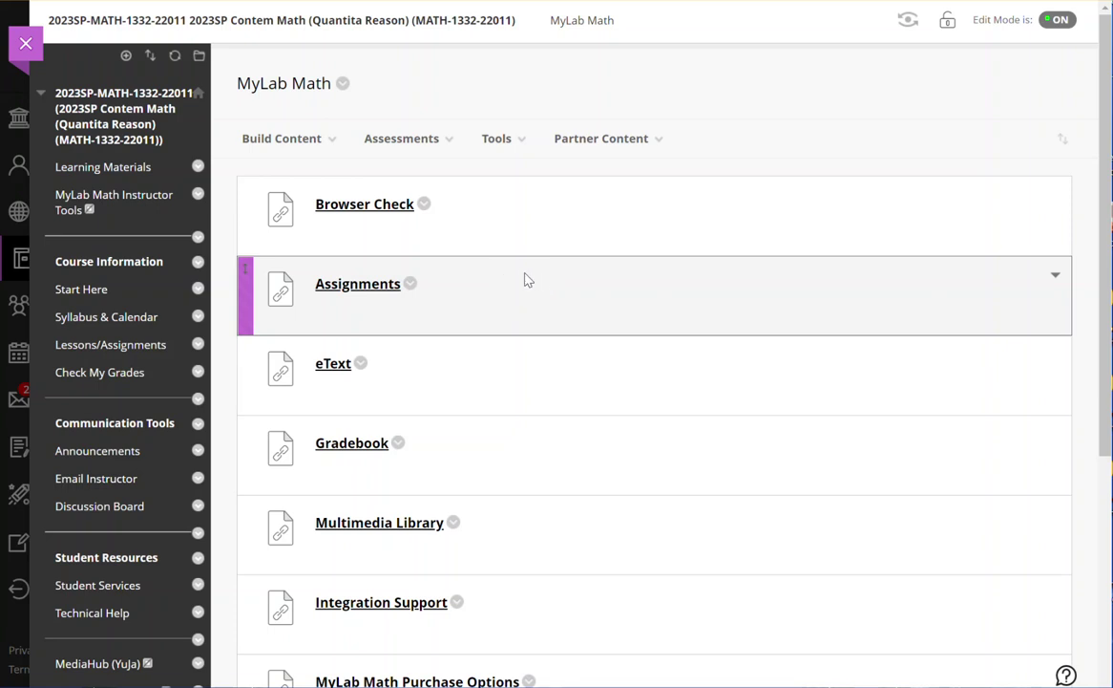
pyautogui.click(342, 212)
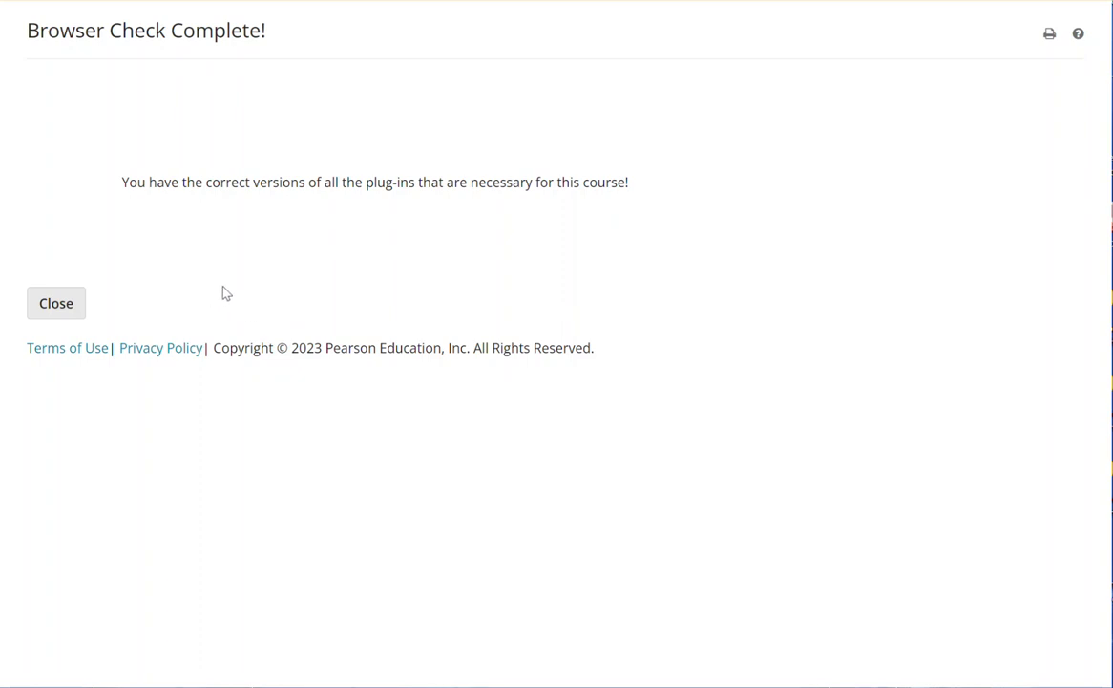
pyautogui.click(57, 303)
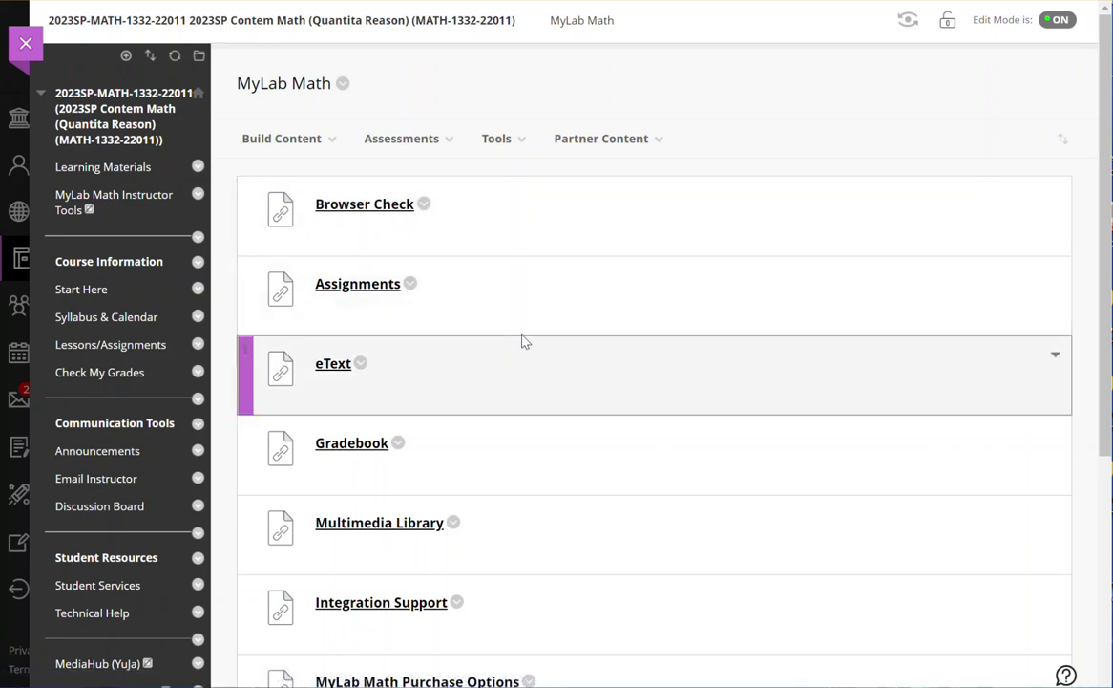
# Step: Open the course eText from the MyLab Math list and browse the chapters in its table of contents
pyautogui.scroll(-1, 557, 434)
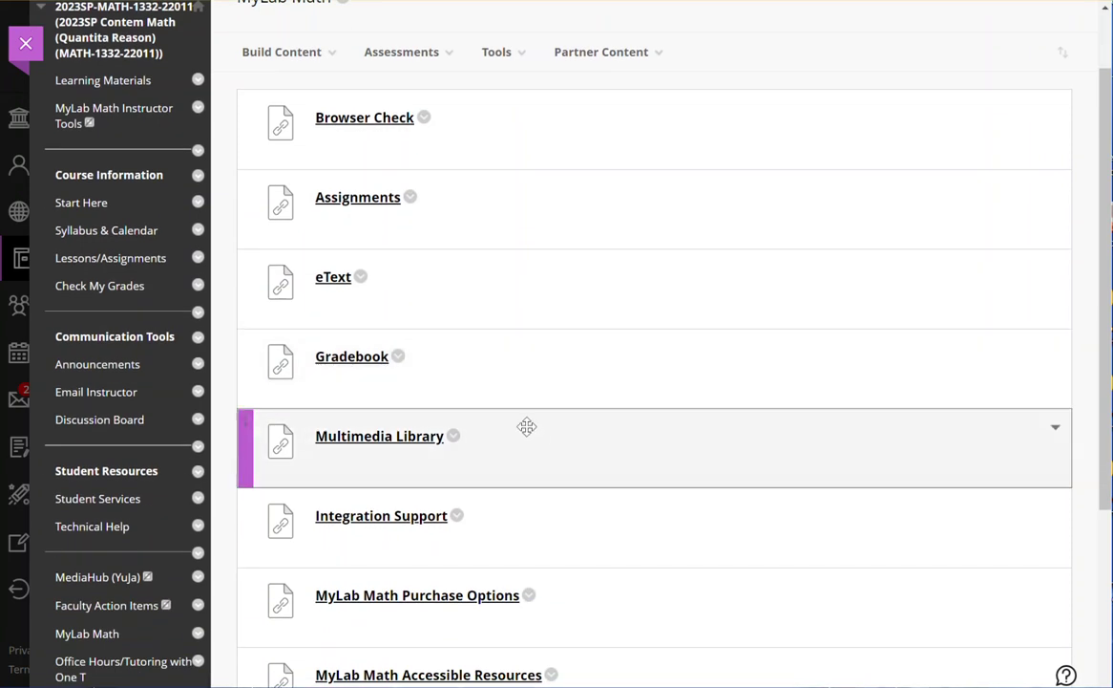
pyautogui.click(334, 277)
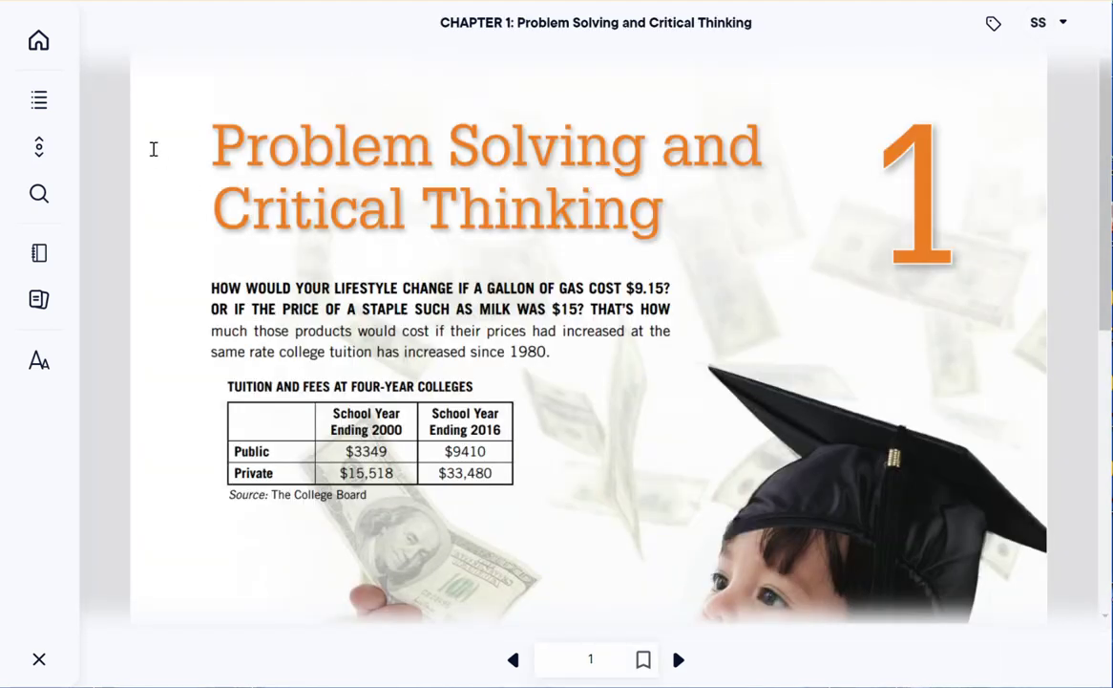
pyautogui.click(38, 102)
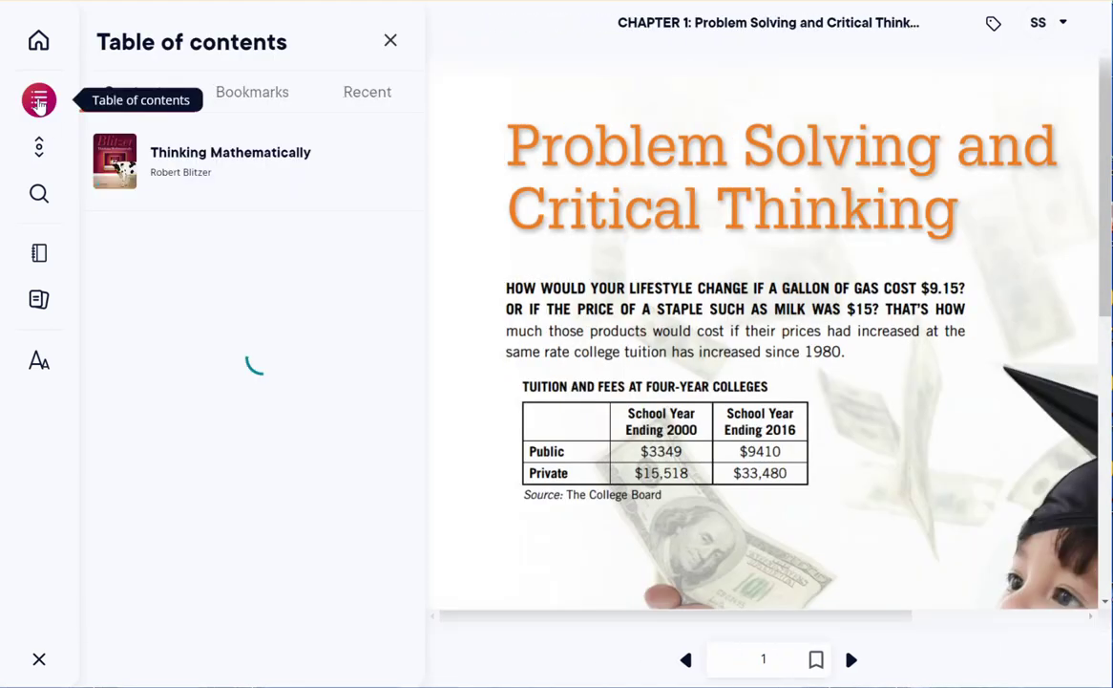
pyautogui.scroll(-5, 195, 360)
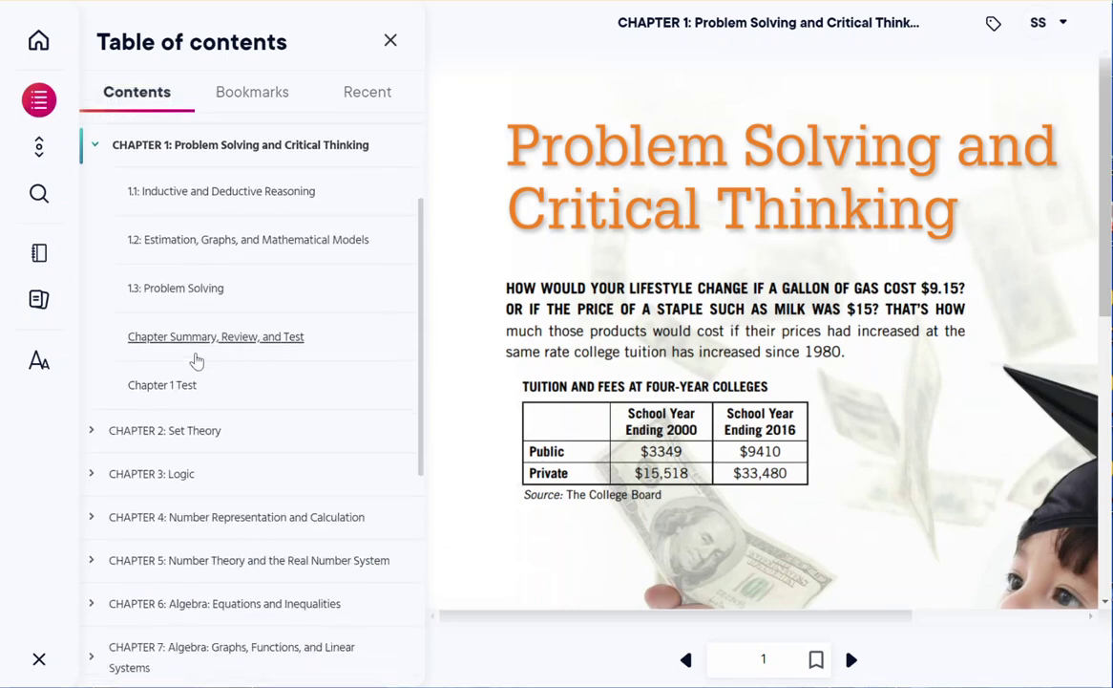
pyautogui.scroll(-2, 195, 360)
pyautogui.scroll(4, 195, 360)
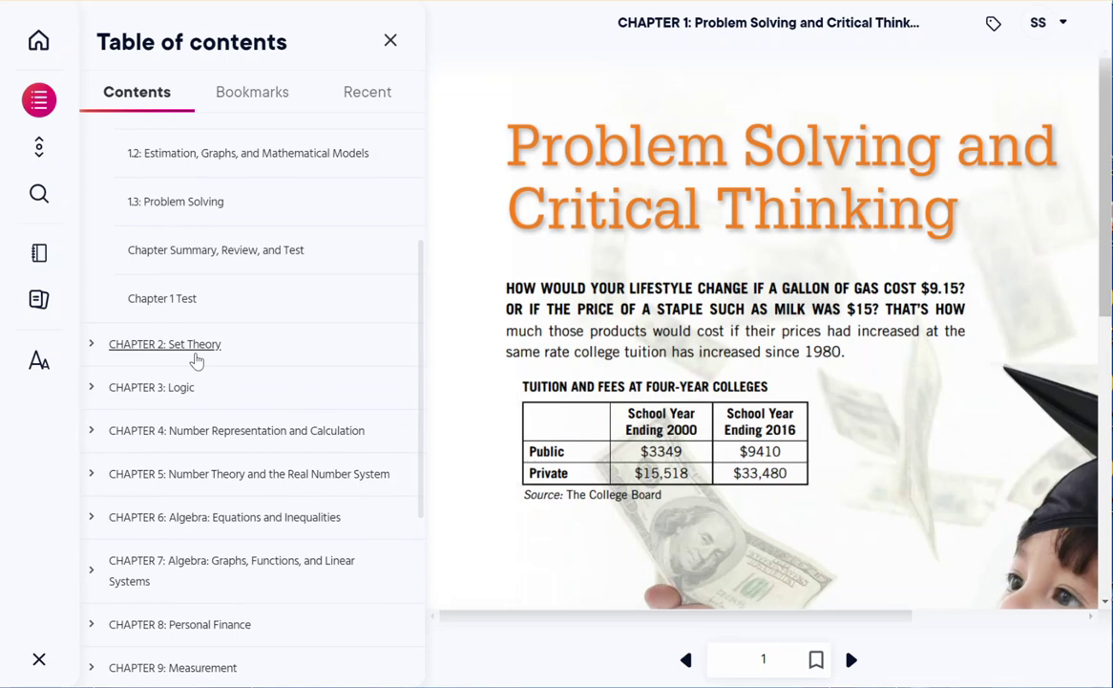
# Step: View section 5.3, The Rational Numbers, in Chapter 5 of the eText through page 277, and return to the MyLab Math list
pyautogui.click(174, 475)
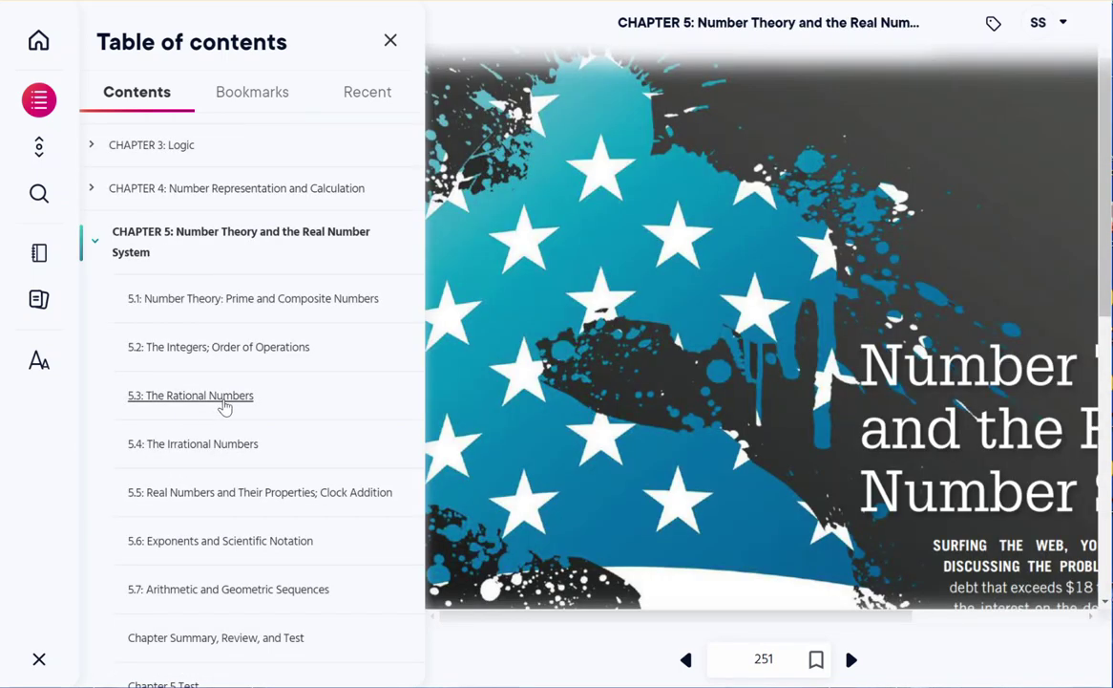
pyautogui.click(194, 397)
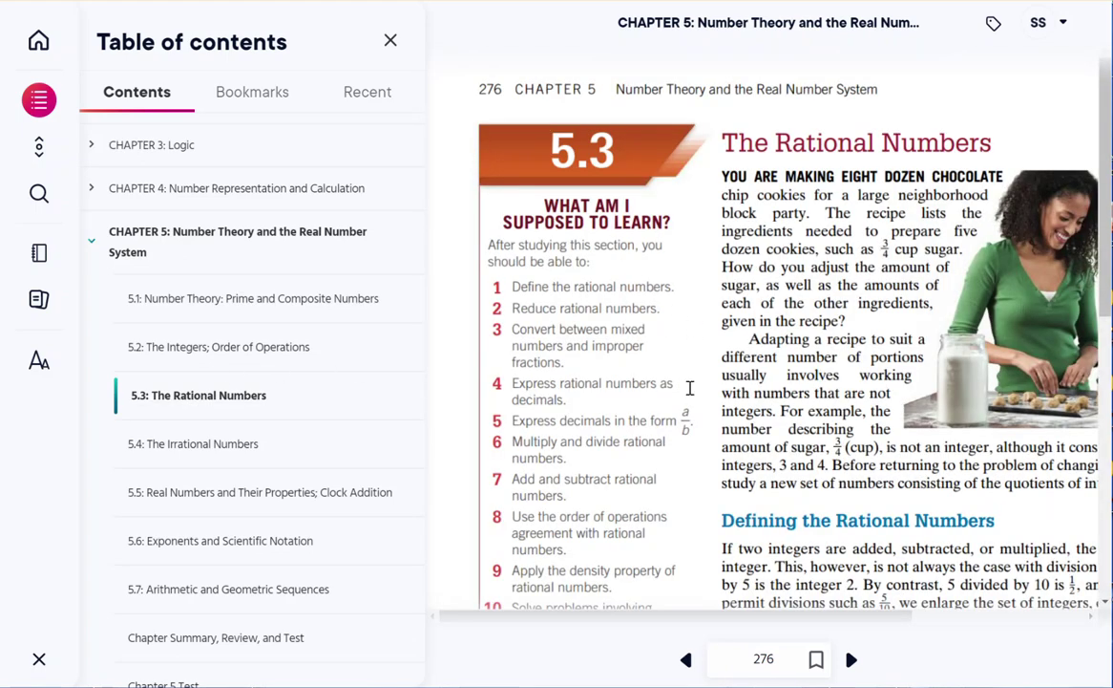
pyautogui.scroll(-5, 689, 387)
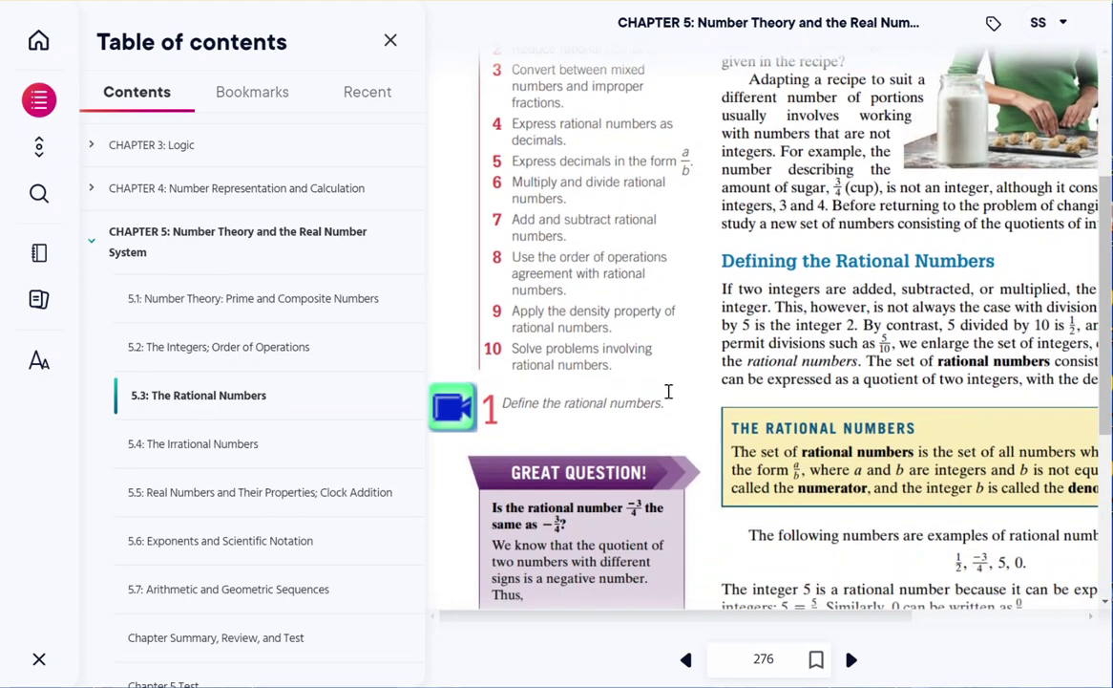
pyautogui.scroll(5, 679, 400)
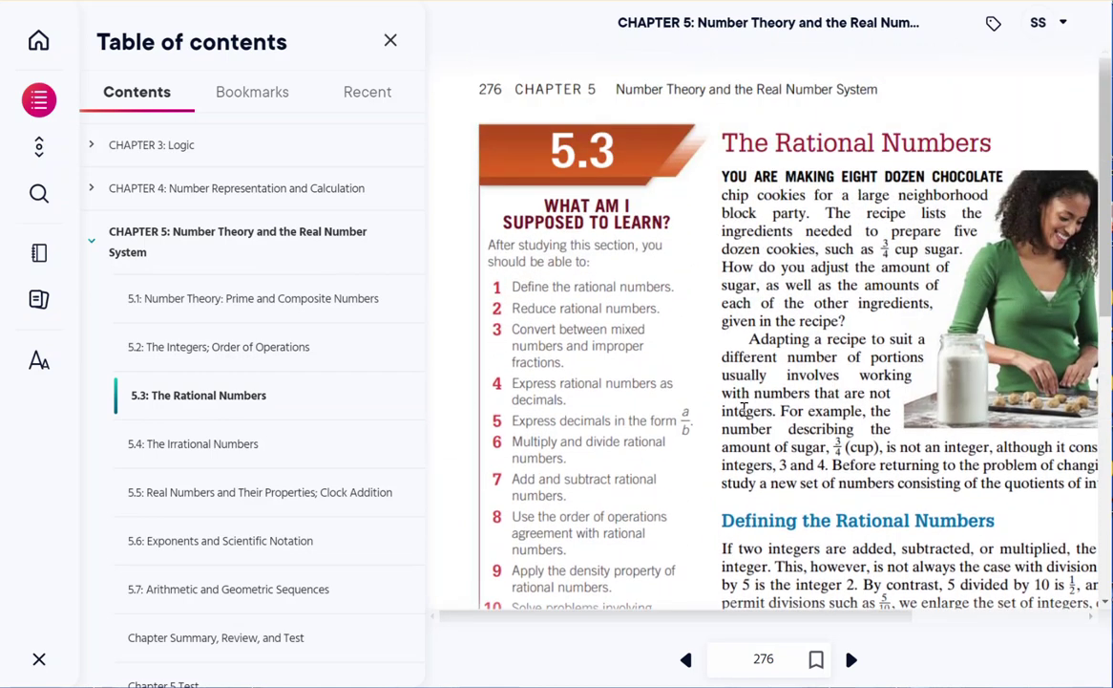
pyautogui.scroll(-2, 744, 409)
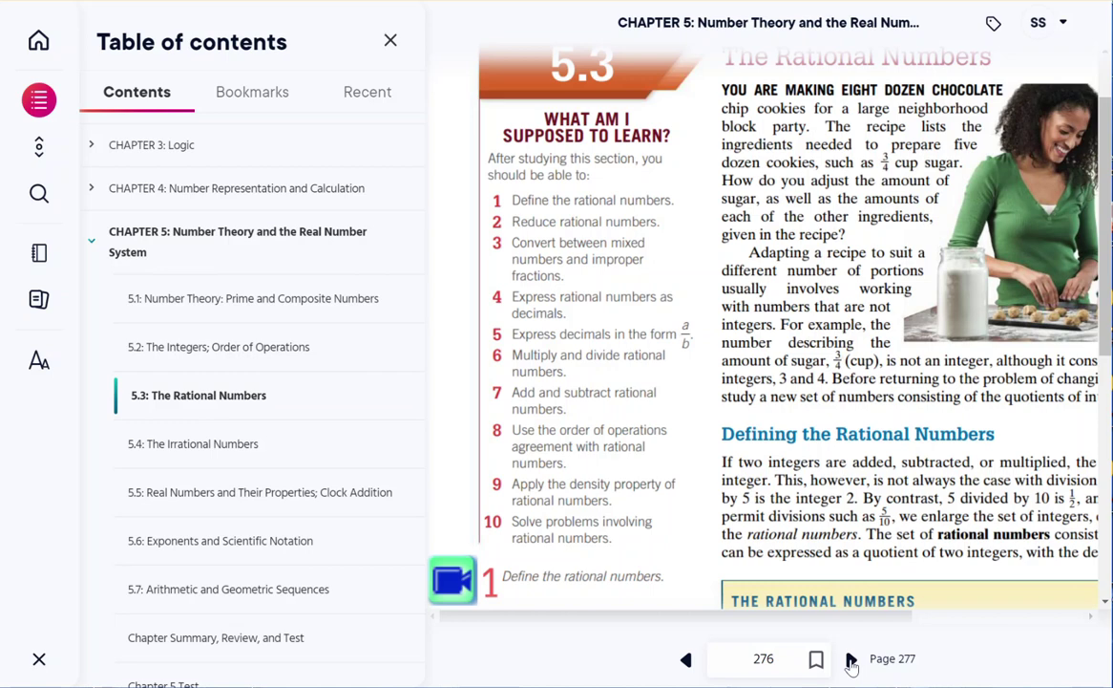
pyautogui.click(851, 661)
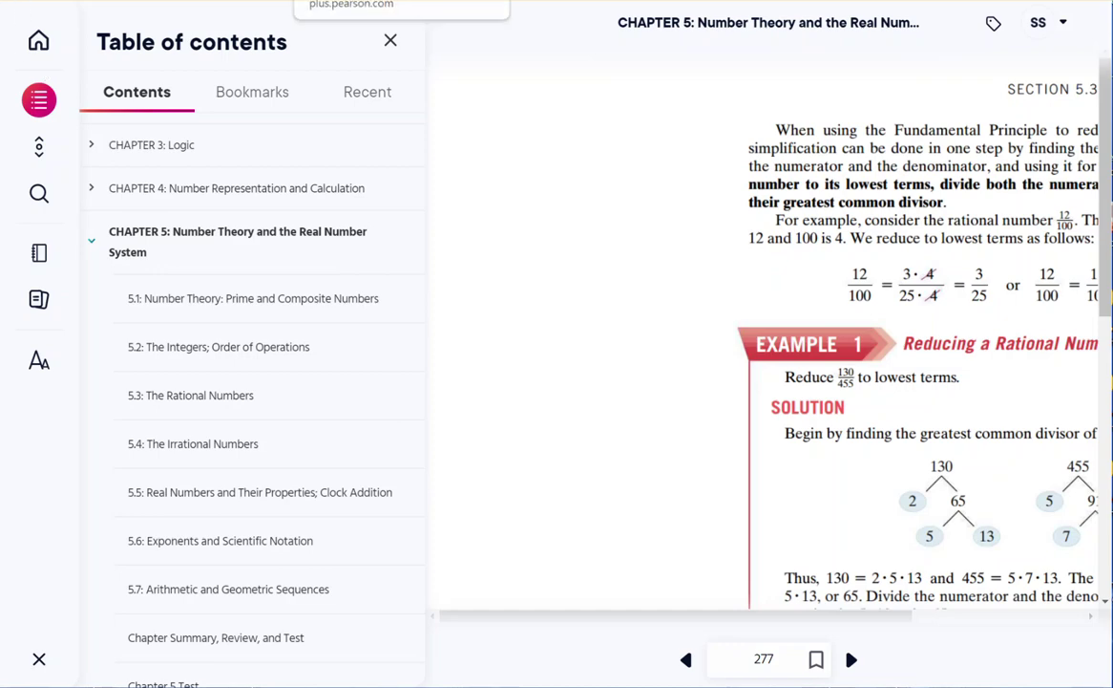
pyautogui.click(411, 1)
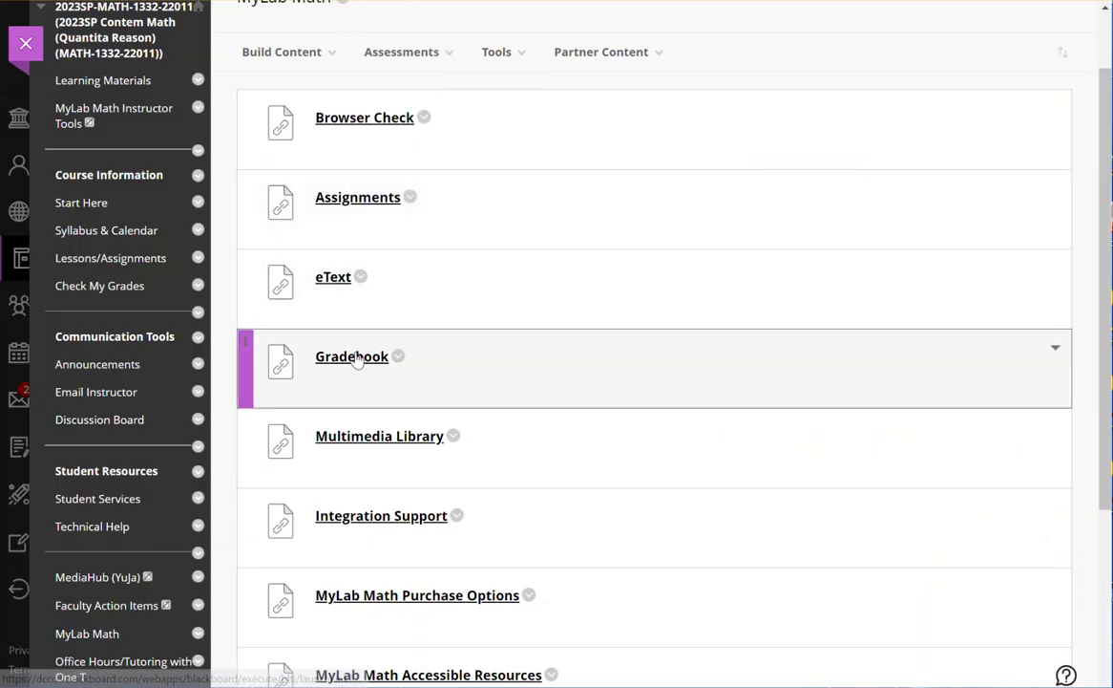
# Step: View the MyLab Math Gradebook results page and return to the MyLab Math list
pyautogui.click(344, 363)
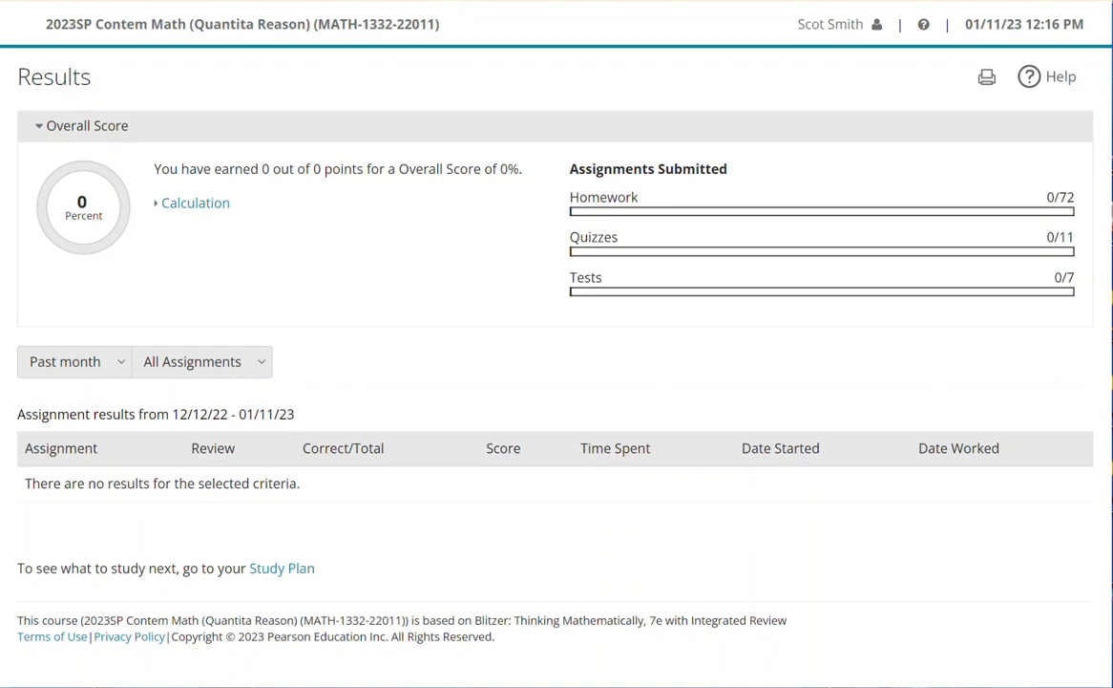
pyautogui.click(385, 4)
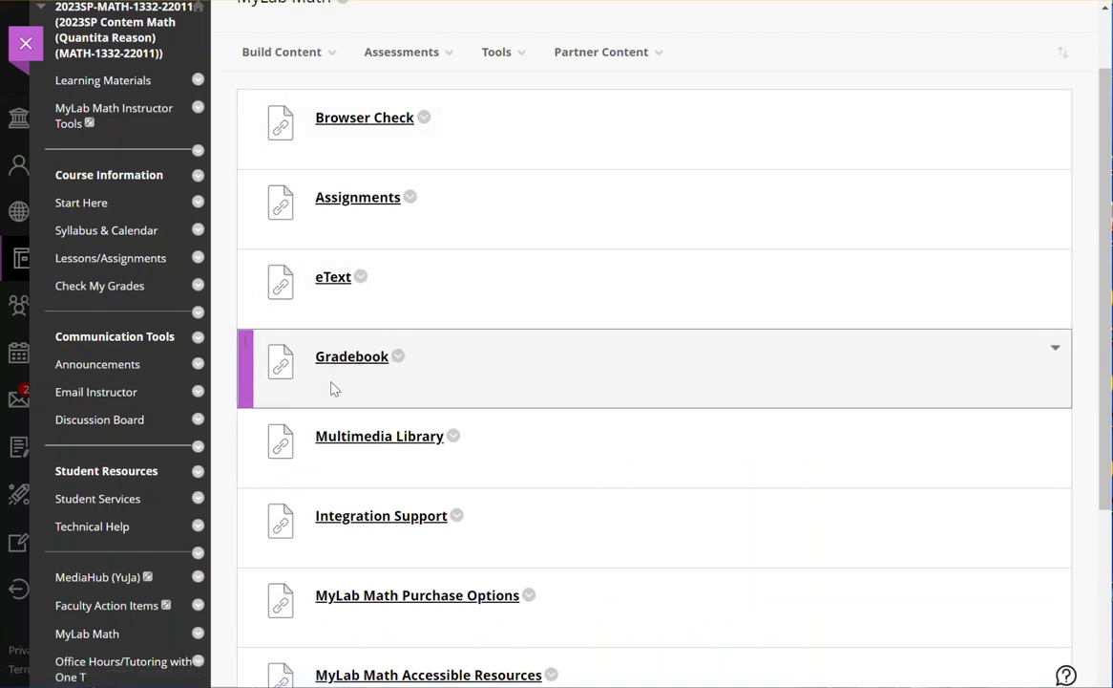
# Step: Open the Multimedia Library, choose Chapter 5, Number Theory and the Real Number System, and select all media types
pyautogui.click(346, 441)
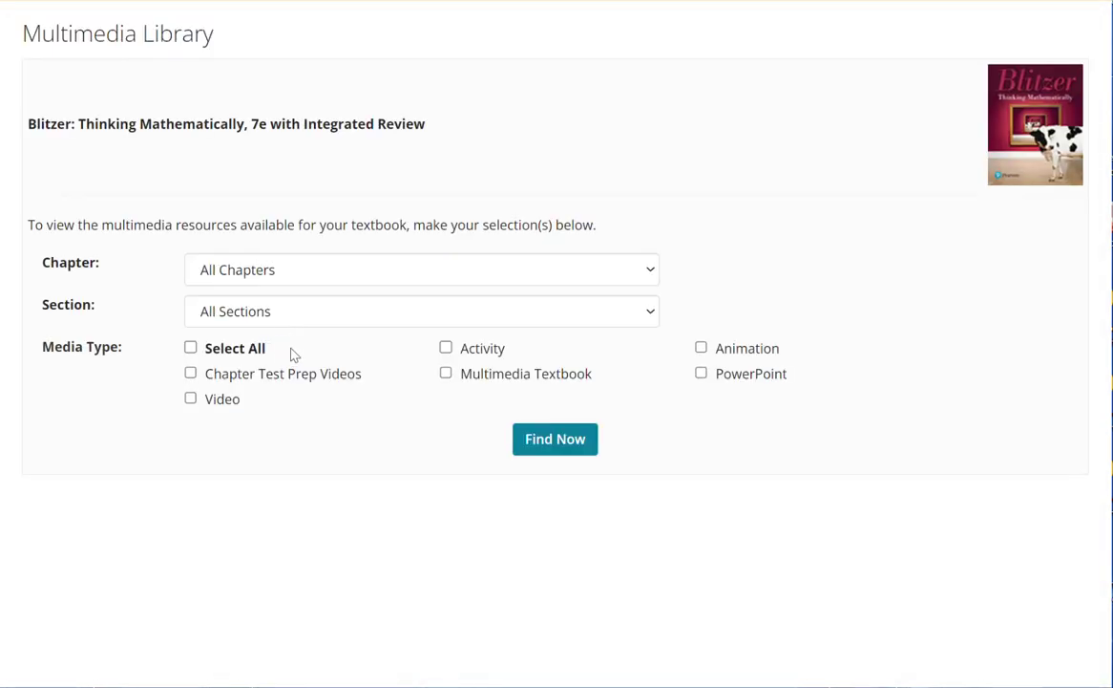
pyautogui.click(312, 273)
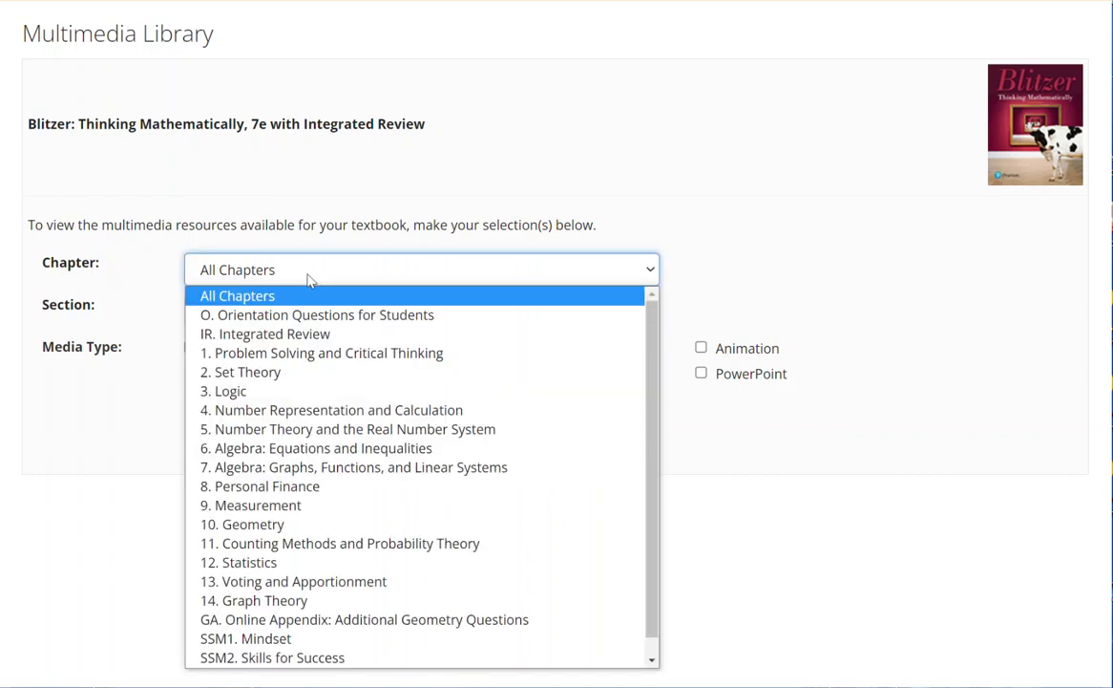
pyautogui.click(209, 429)
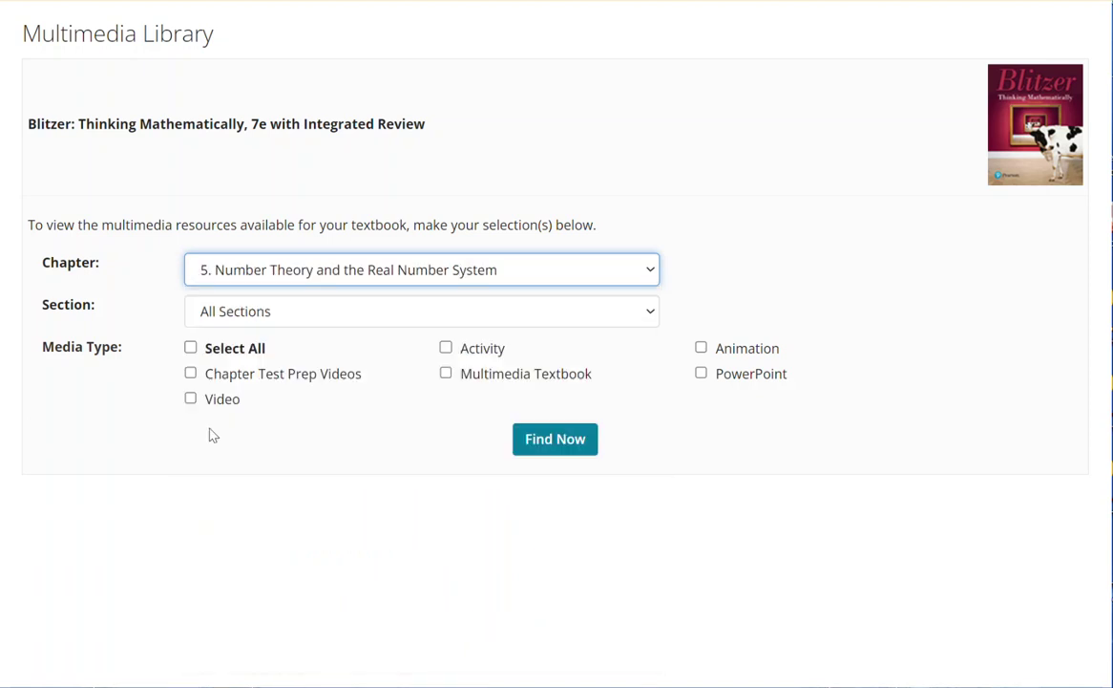
pyautogui.click(191, 347)
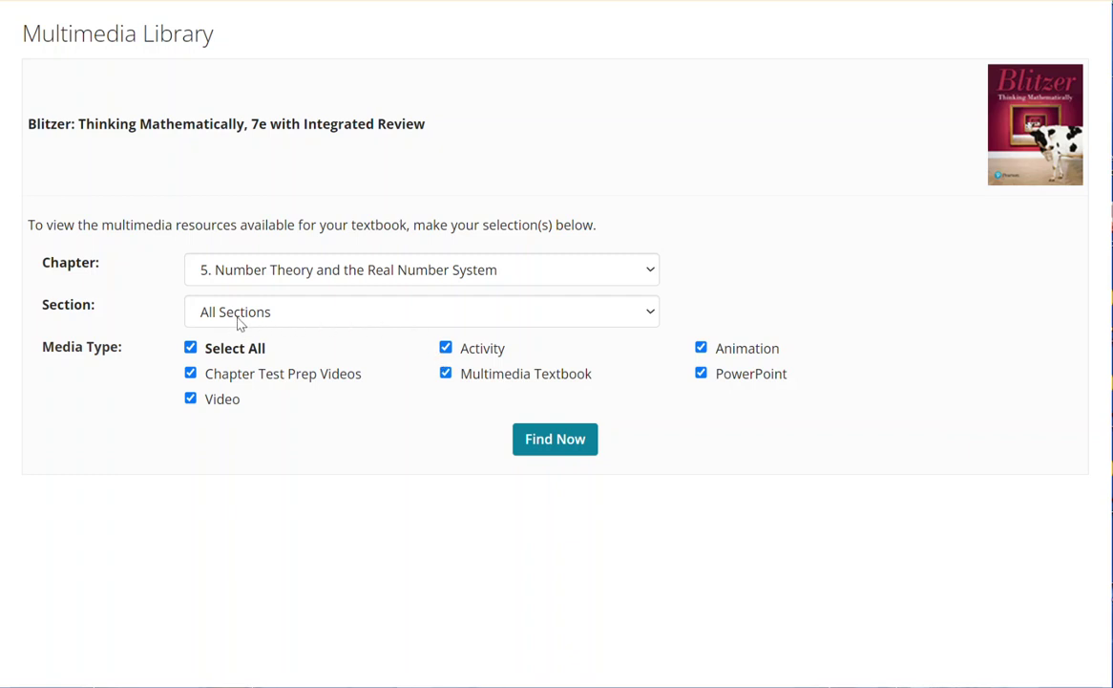
# Step: Find the multimedia resources for Section 5.6, Exponents and Scientific Notation, and look through the results
pyautogui.click(344, 317)
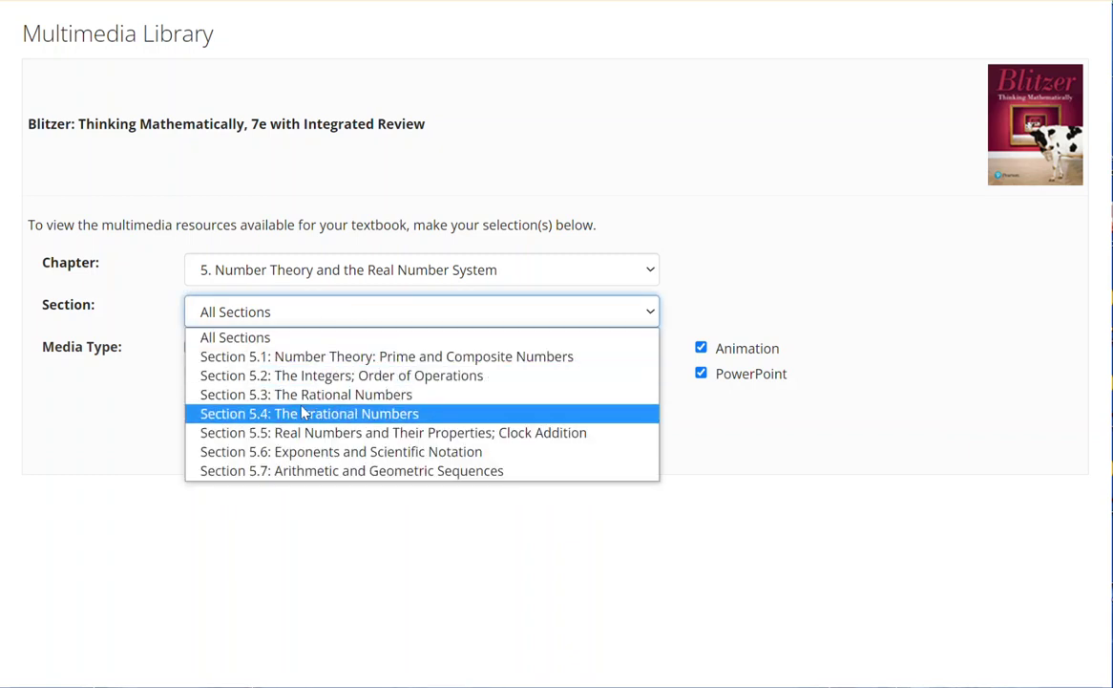
pyautogui.press('Escape')
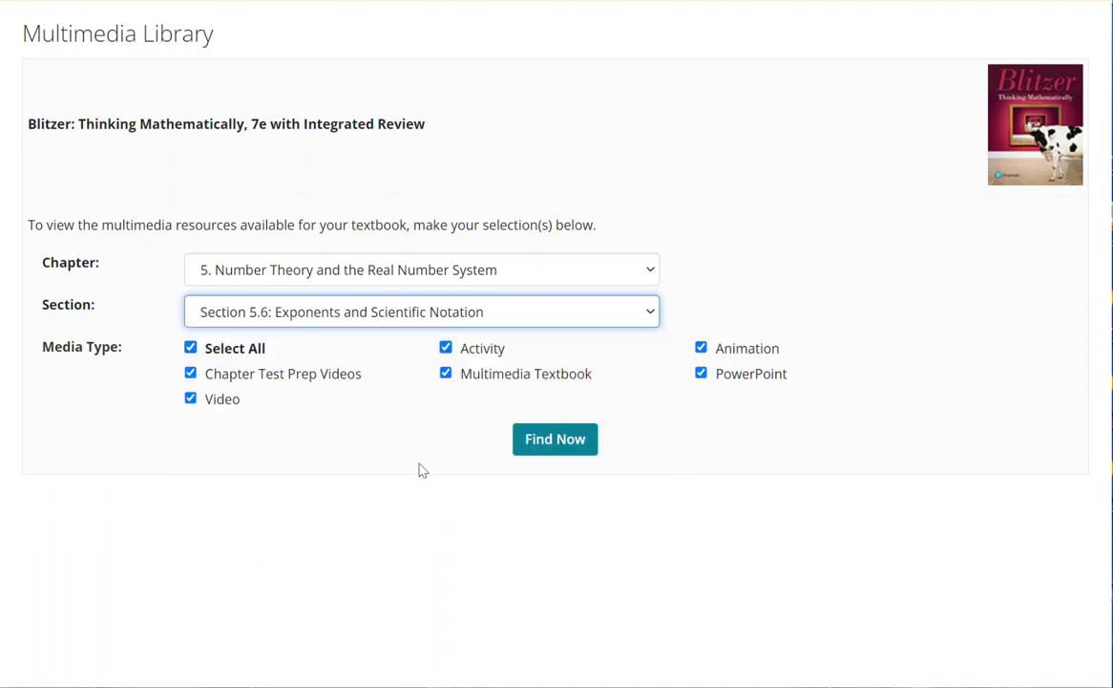
pyautogui.click(542, 451)
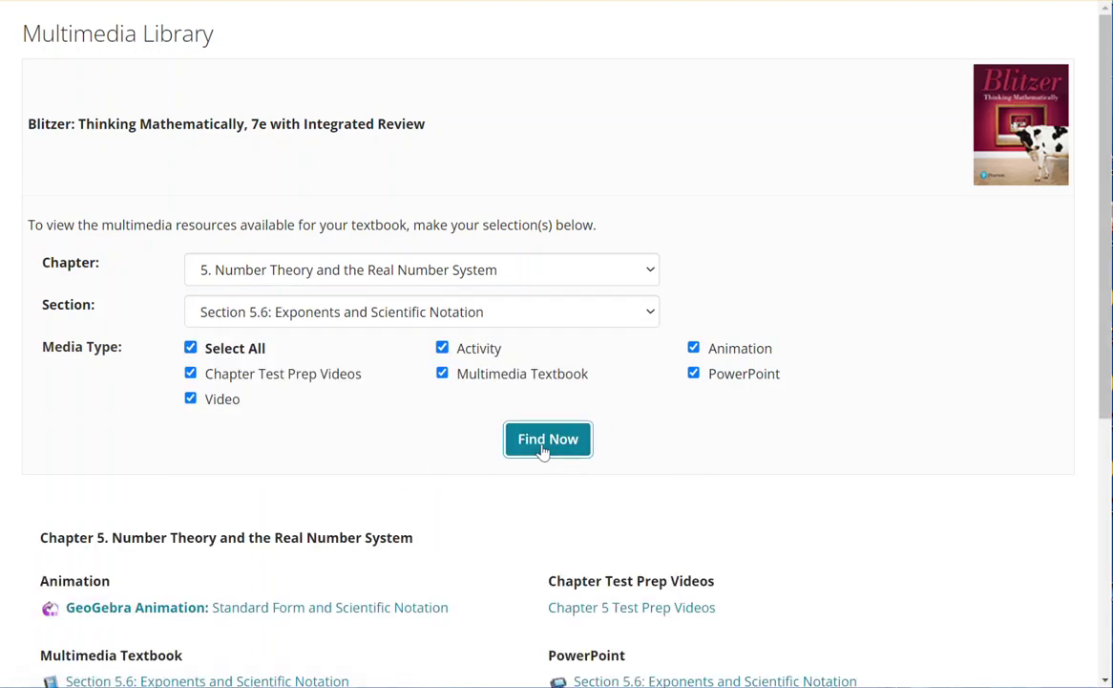
pyautogui.scroll(-1, 867, 466)
pyautogui.scroll(-3, 867, 466)
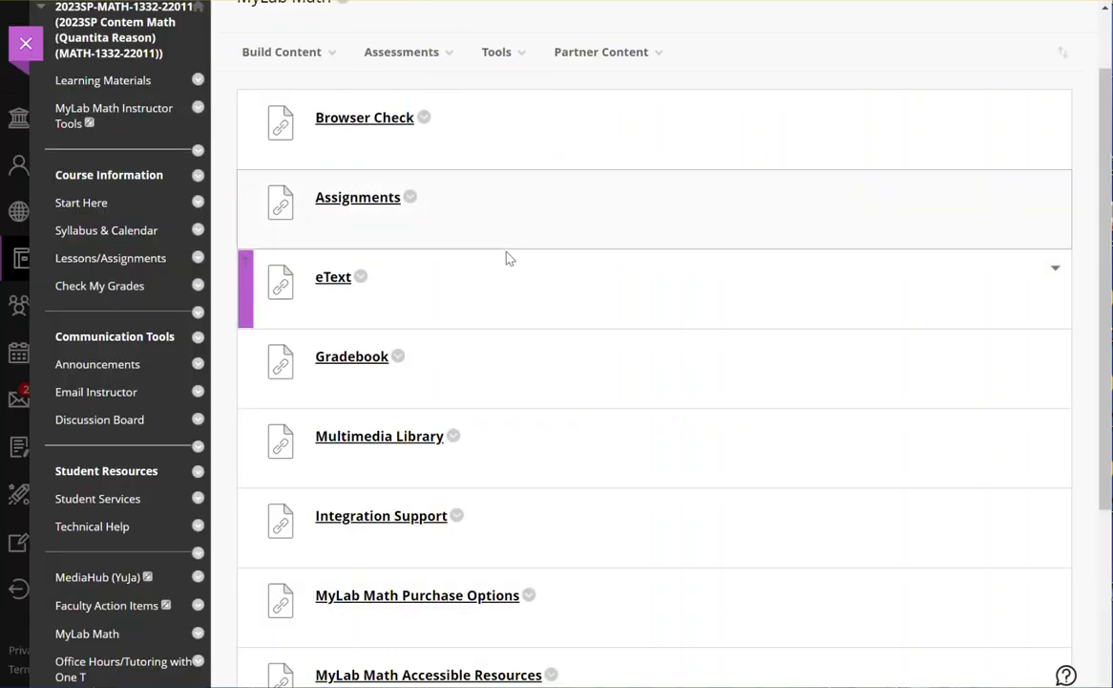
# Step: View Integration Support and the MyLab Math Purchase Options, including the printed textbook's Pearson store page, and return to the MyLab Math list
pyautogui.scroll(-3, 504, 475)
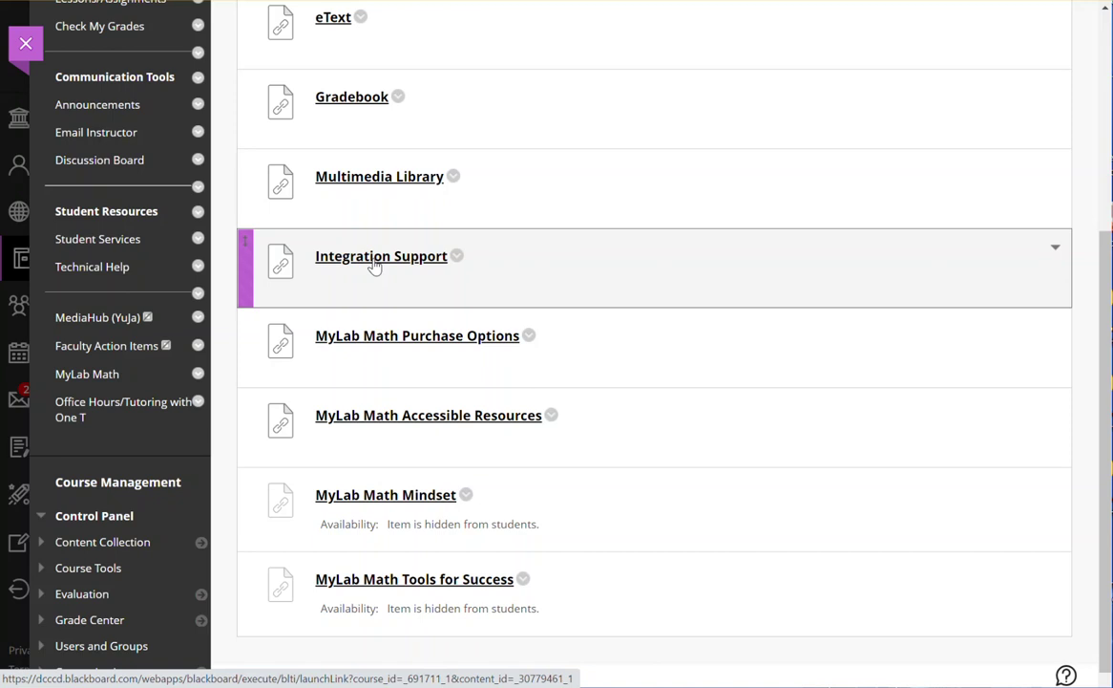
pyautogui.click(374, 259)
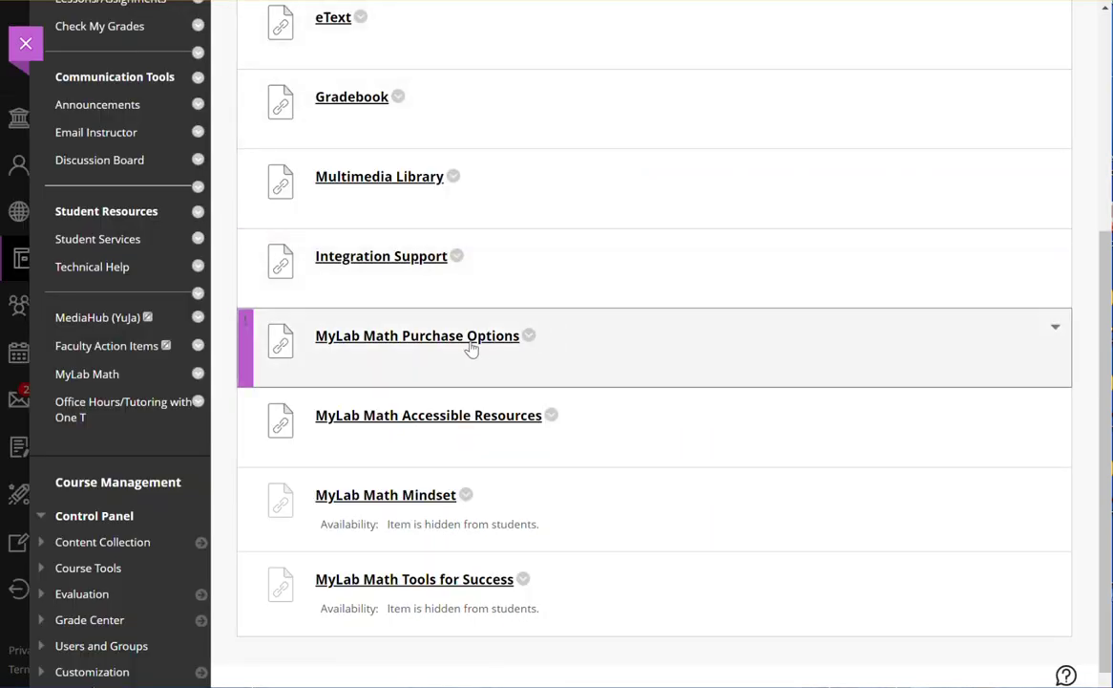
pyautogui.click(380, 340)
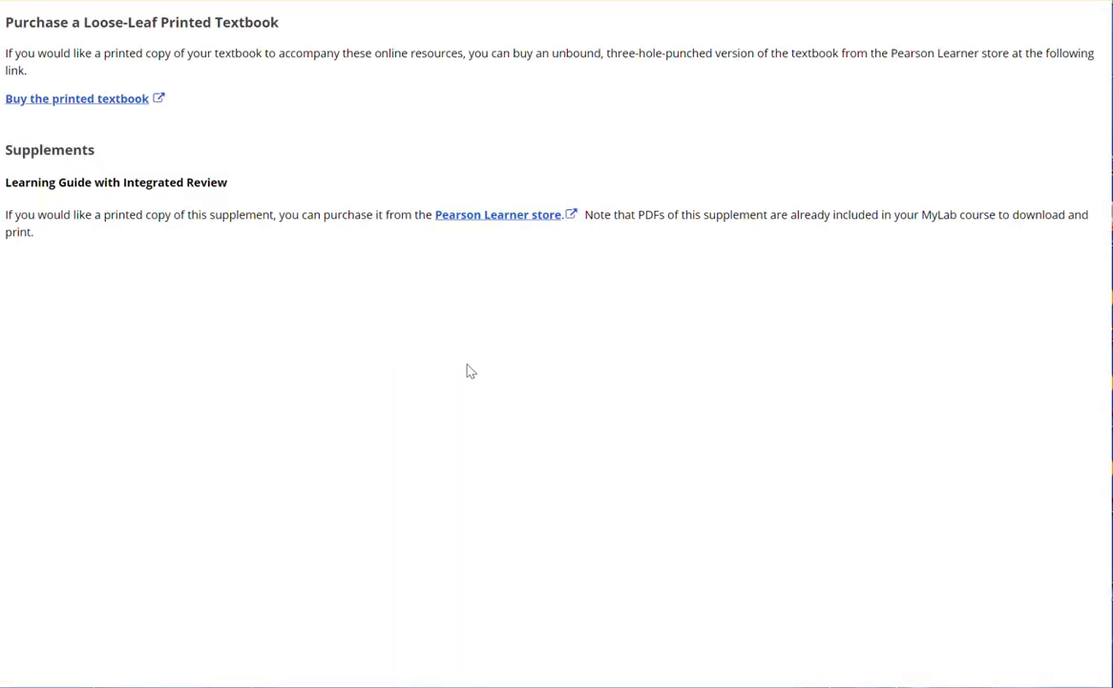
pyautogui.click(51, 100)
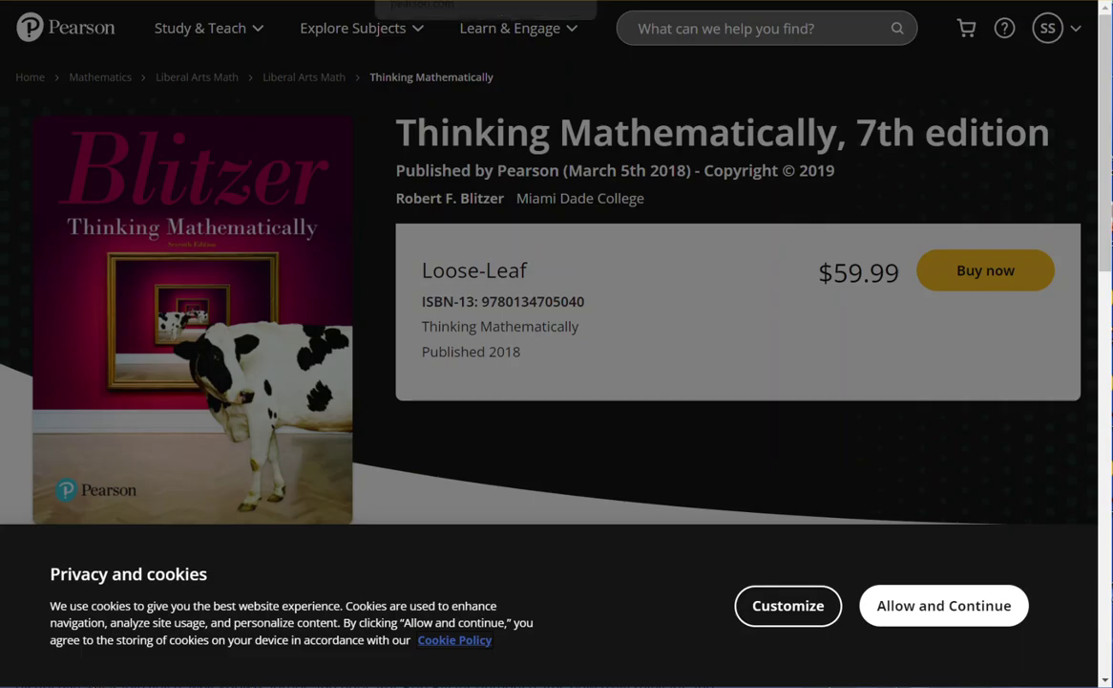
pyautogui.click(478, 1)
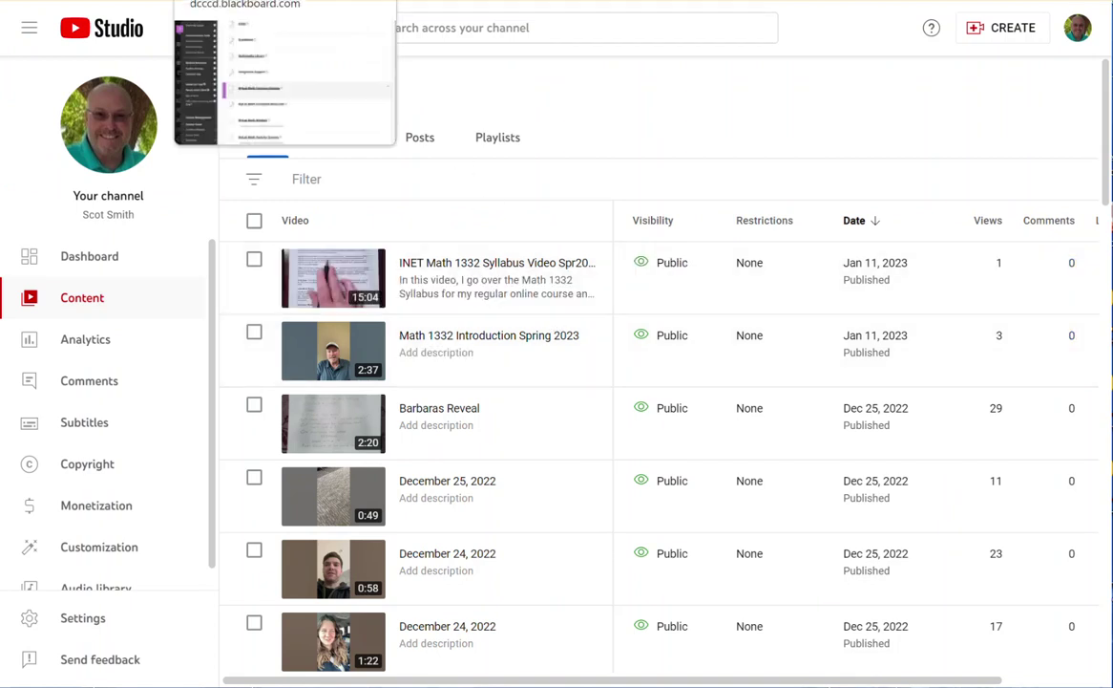
pyautogui.click(285, 2)
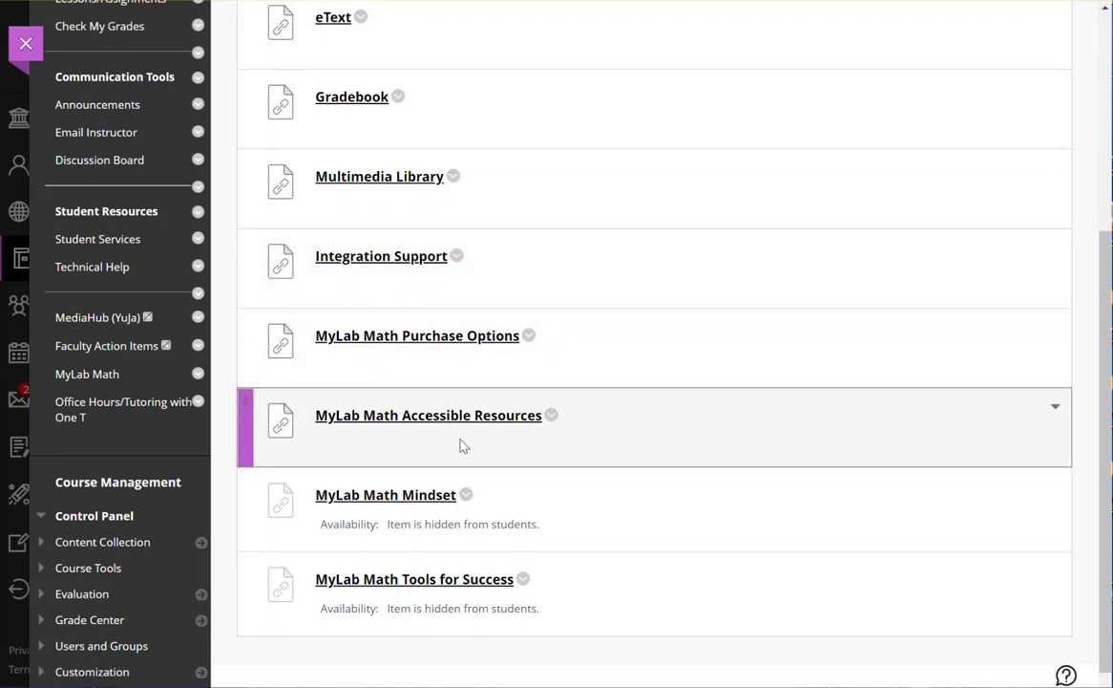
# Step: View the MyLab Math Accessible Resources page, close it and return to the start of the MyLab Math list
pyautogui.click(422, 420)
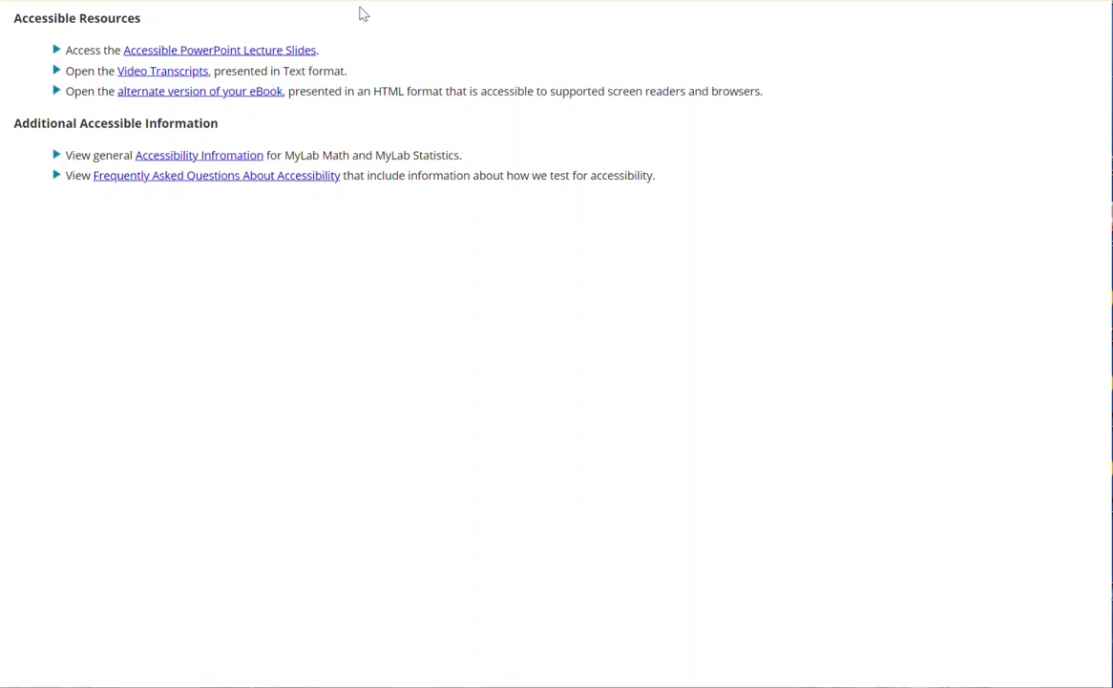
pyautogui.hotkey('ctrl', 'w')
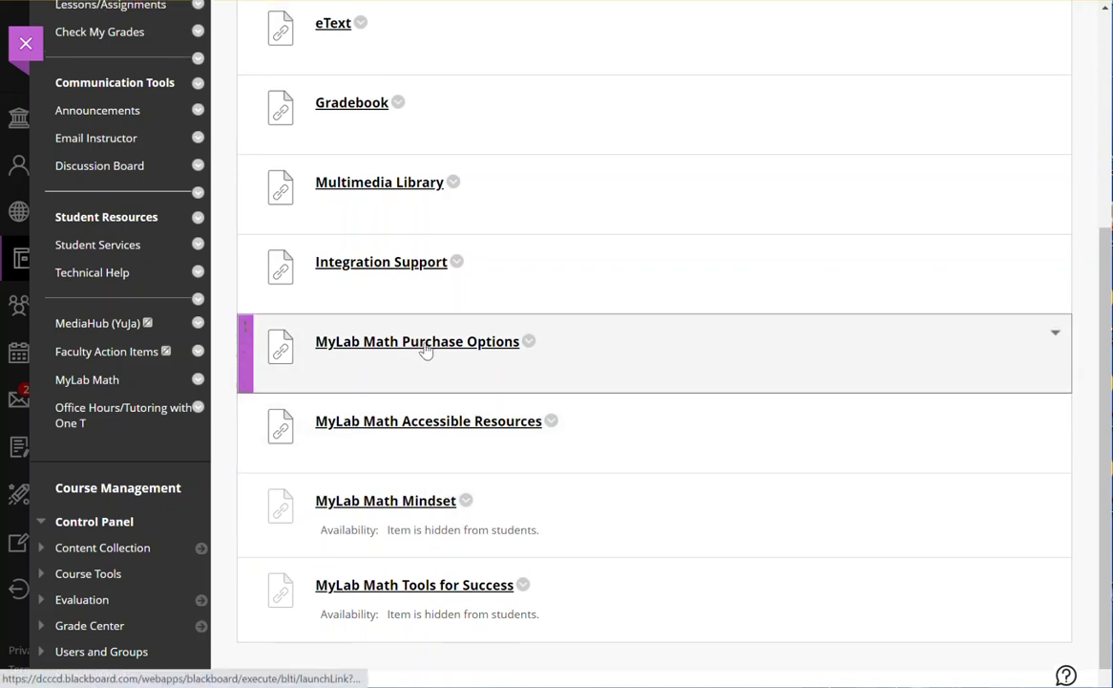
pyautogui.scroll(3, 426, 352)
# Step: Open Assignments from the MyLab Math list and examine the homework, videos, quiz and due dates under Homework and Tests
pyautogui.moveTo(480, 162)
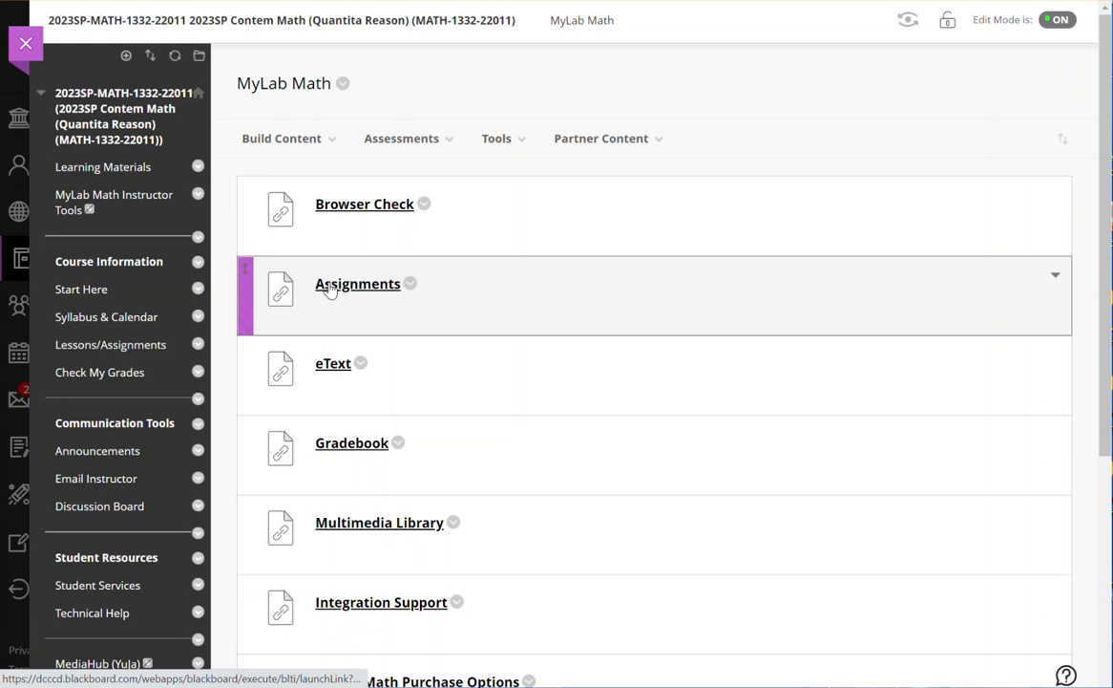
pyautogui.click(329, 289)
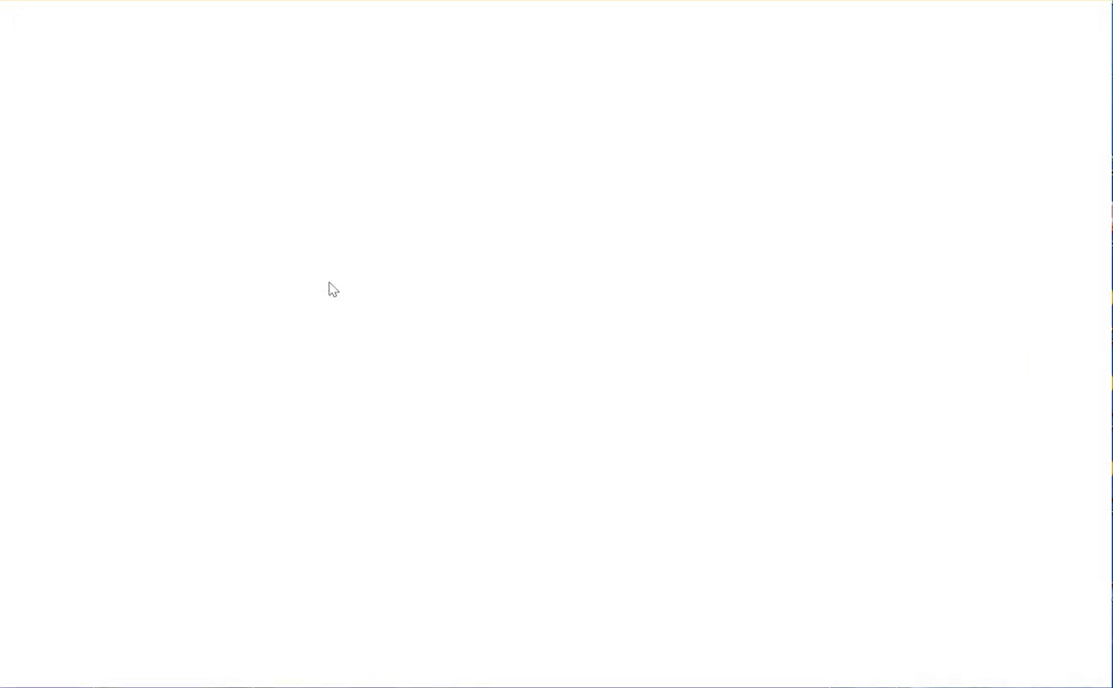
pyautogui.scroll(-1, 484, 385)
pyautogui.scroll(-1, 477, 385)
pyautogui.scroll(2, 455, 390)
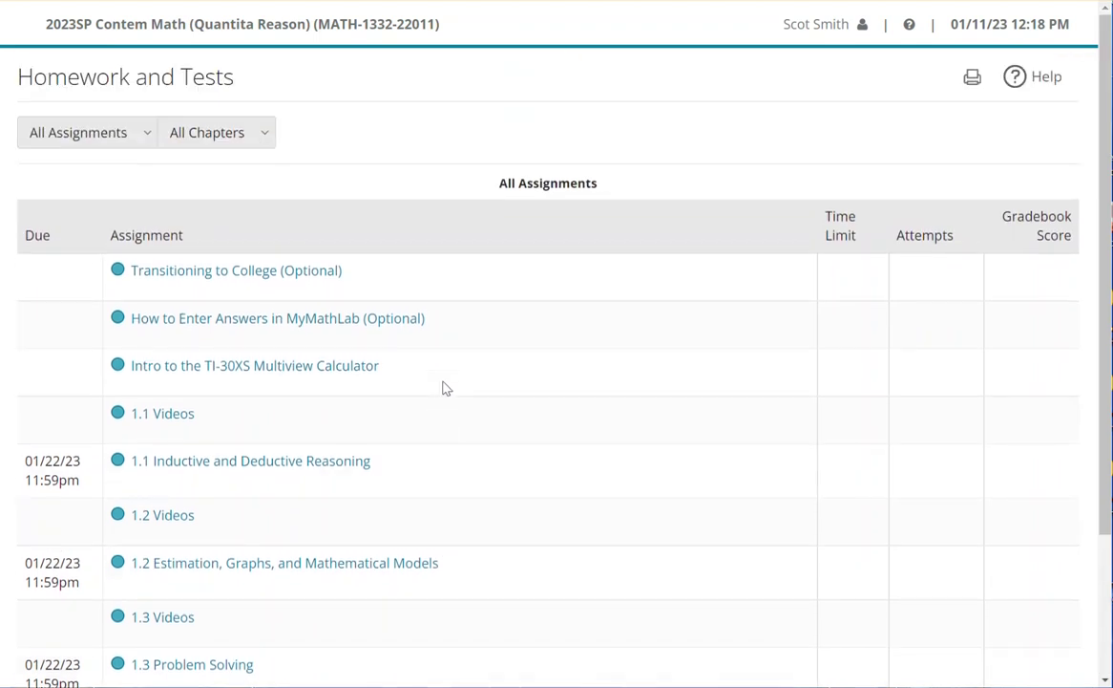
pyautogui.scroll(-2, 444, 388)
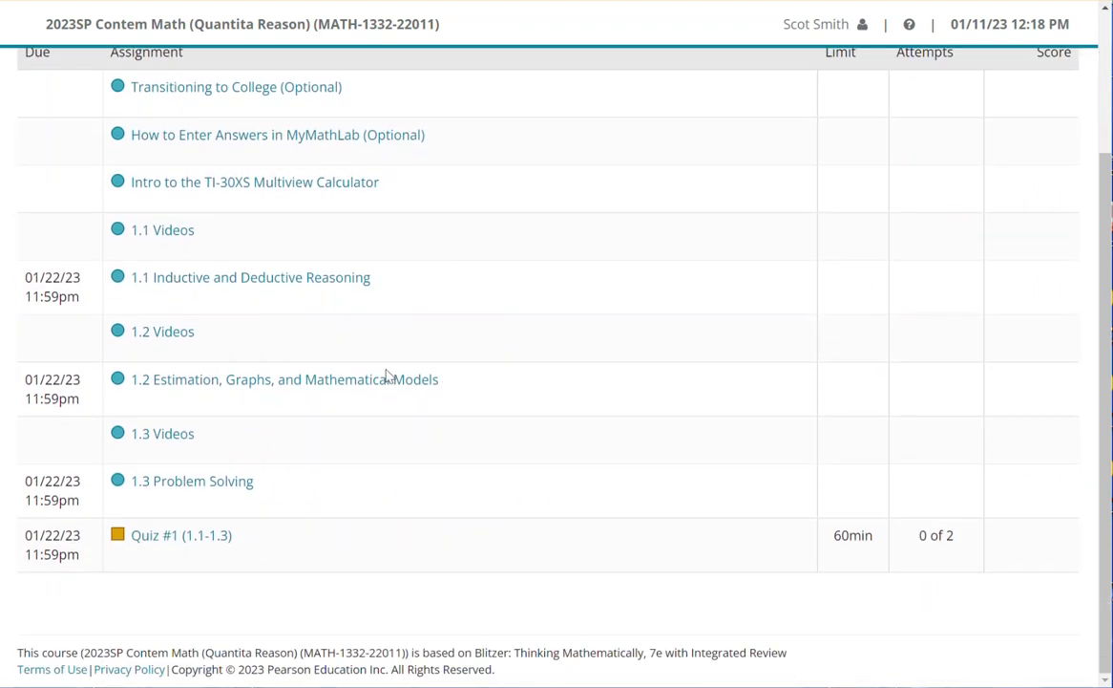
pyautogui.scroll(2, 387, 375)
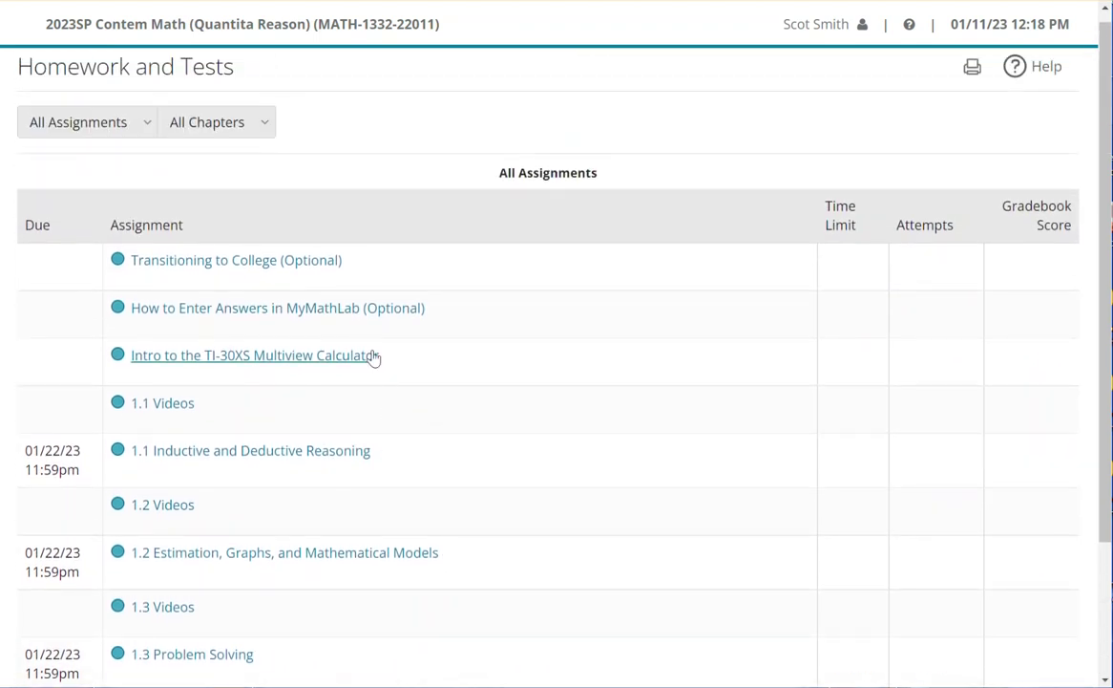
pyautogui.scroll(-1, 377, 356)
pyautogui.scroll(1, 378, 356)
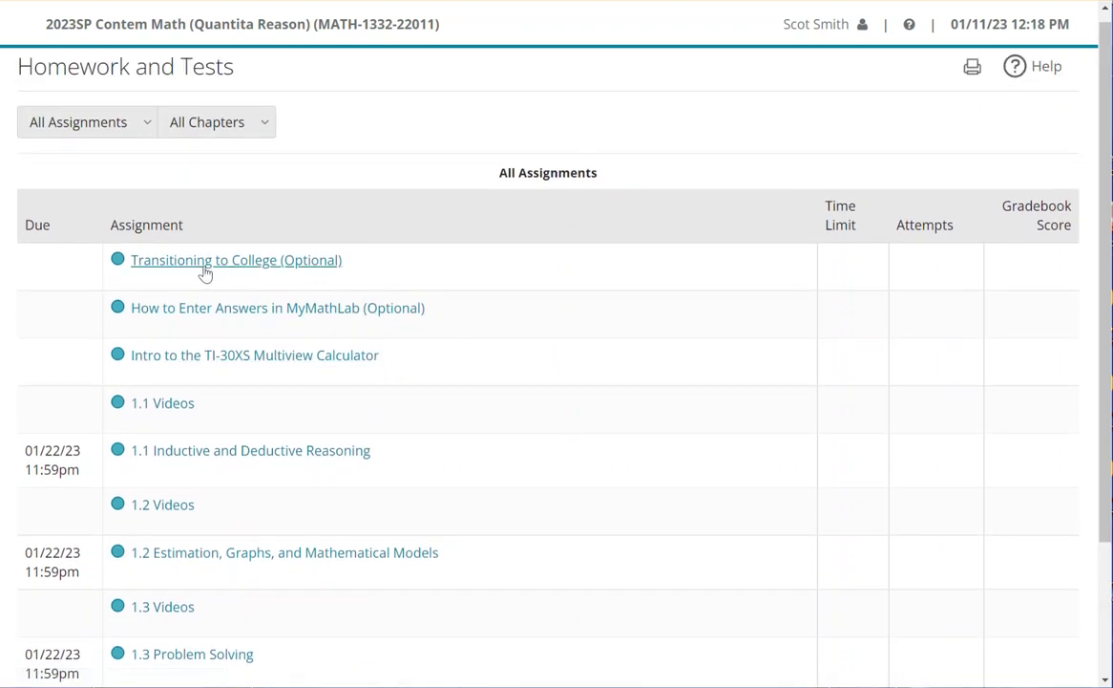
pyautogui.scroll(-2, 632, 407)
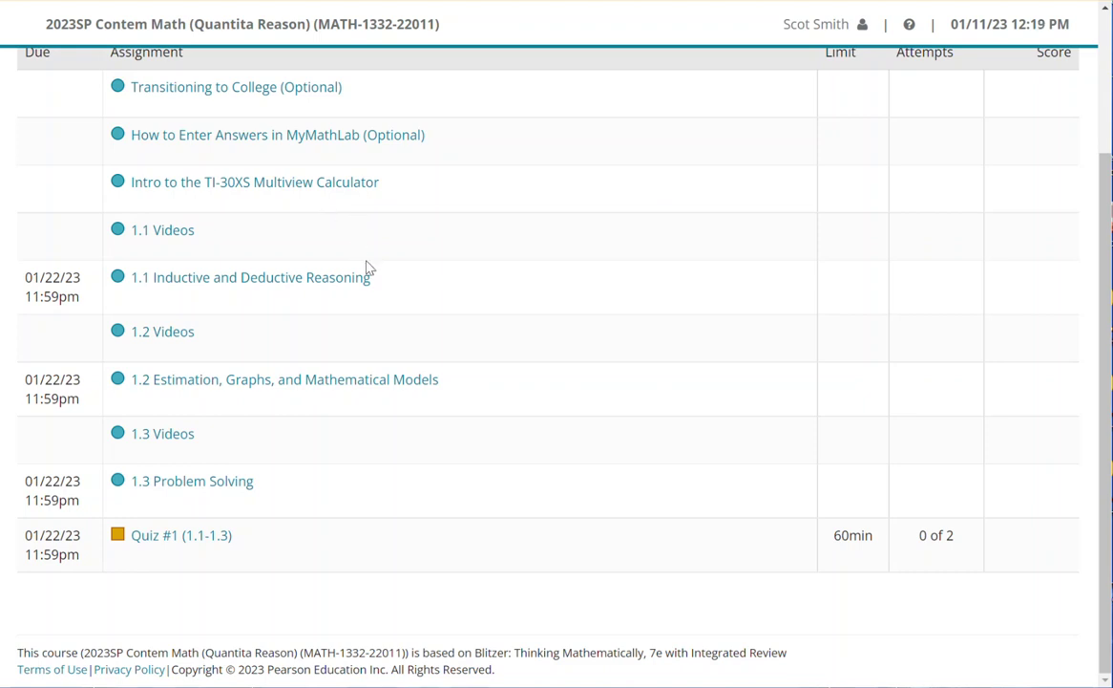
pyautogui.scroll(1, 362, 369)
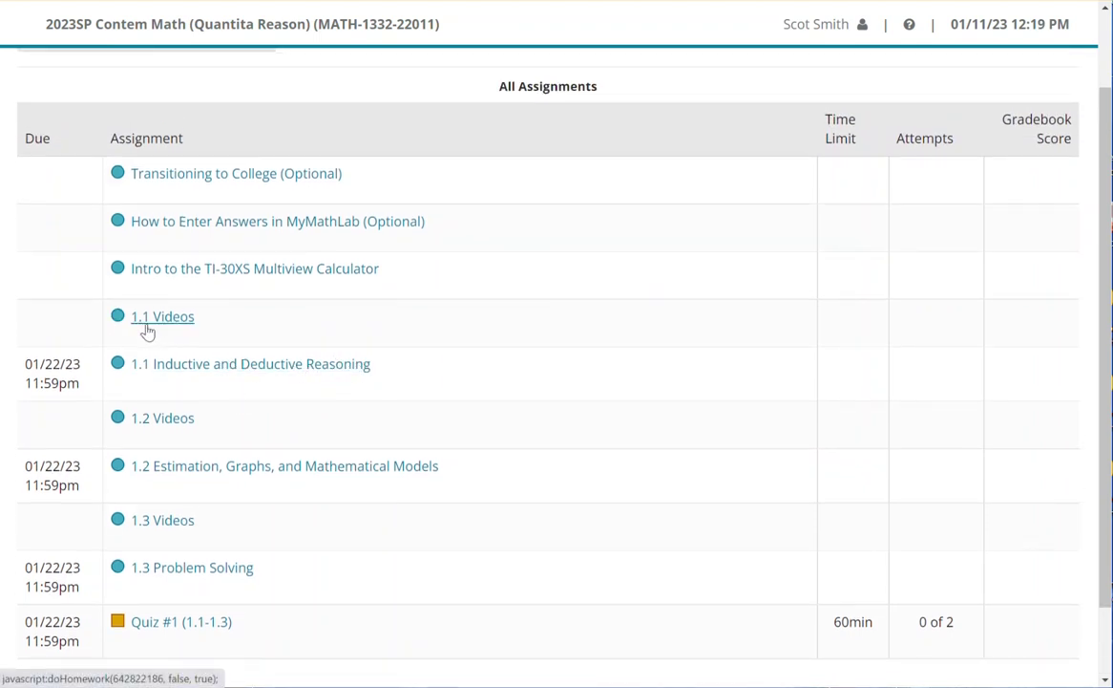
# Step: View the media files listed in the 1.2 Videos assignment and return to the Homework and Tests list
pyautogui.click(176, 421)
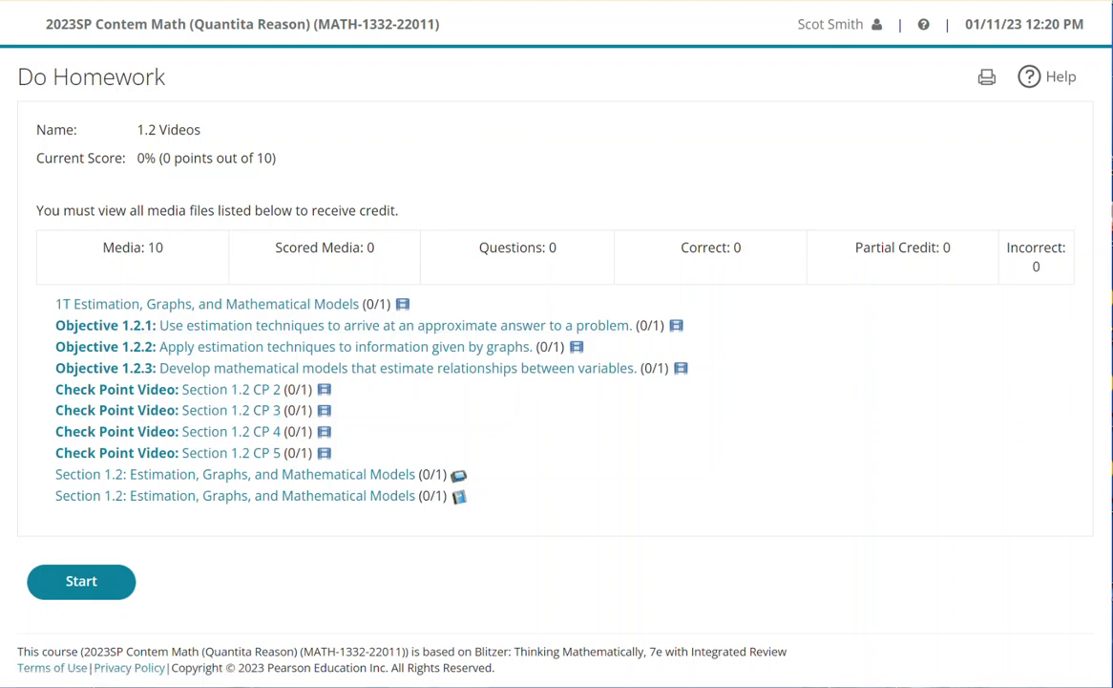
pyautogui.hotkey('alt', 'Left')
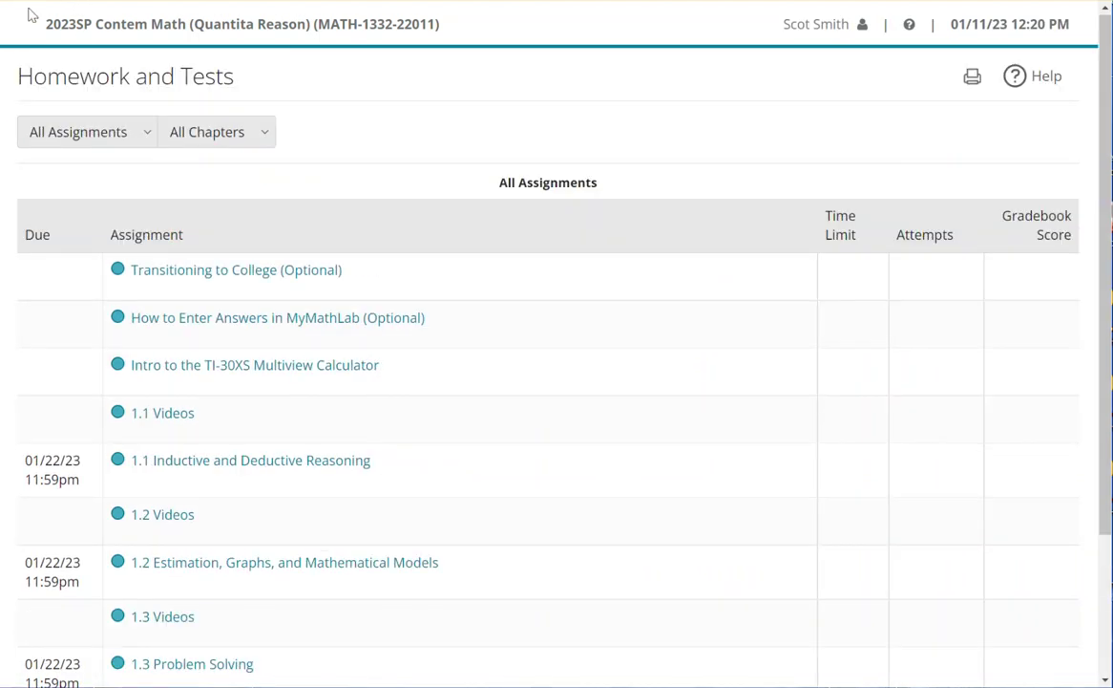
pyautogui.scroll(-1, 382, 497)
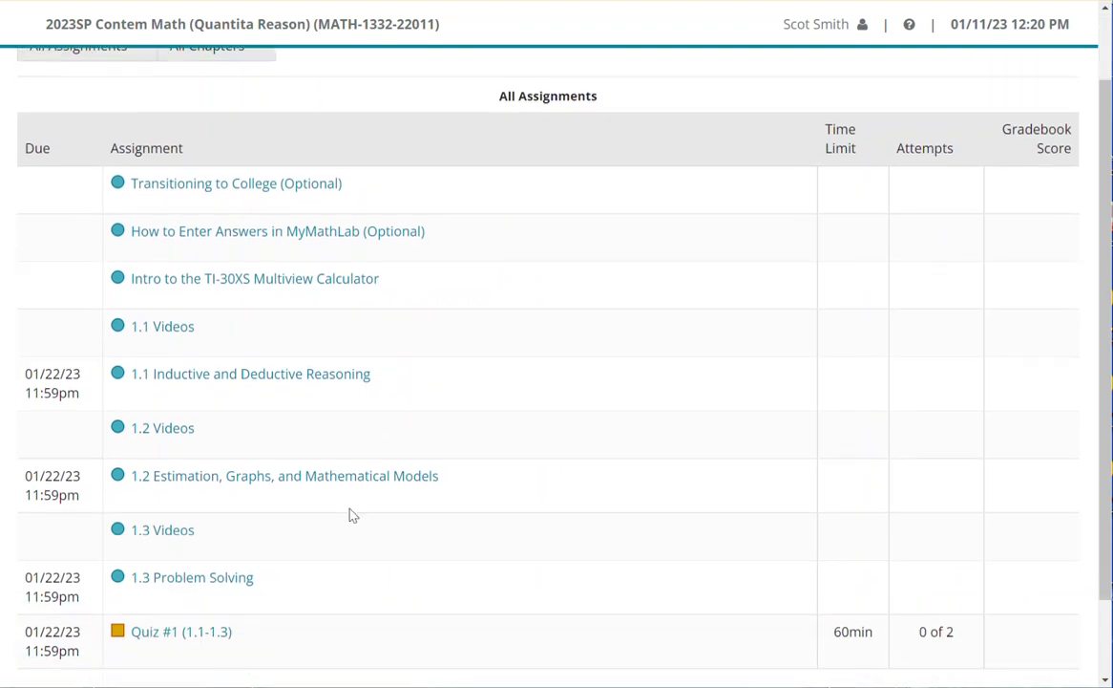
# Step: Open the 1.2 Estimation, Graphs, and Mathematical Models homework and start it
pyautogui.click(243, 483)
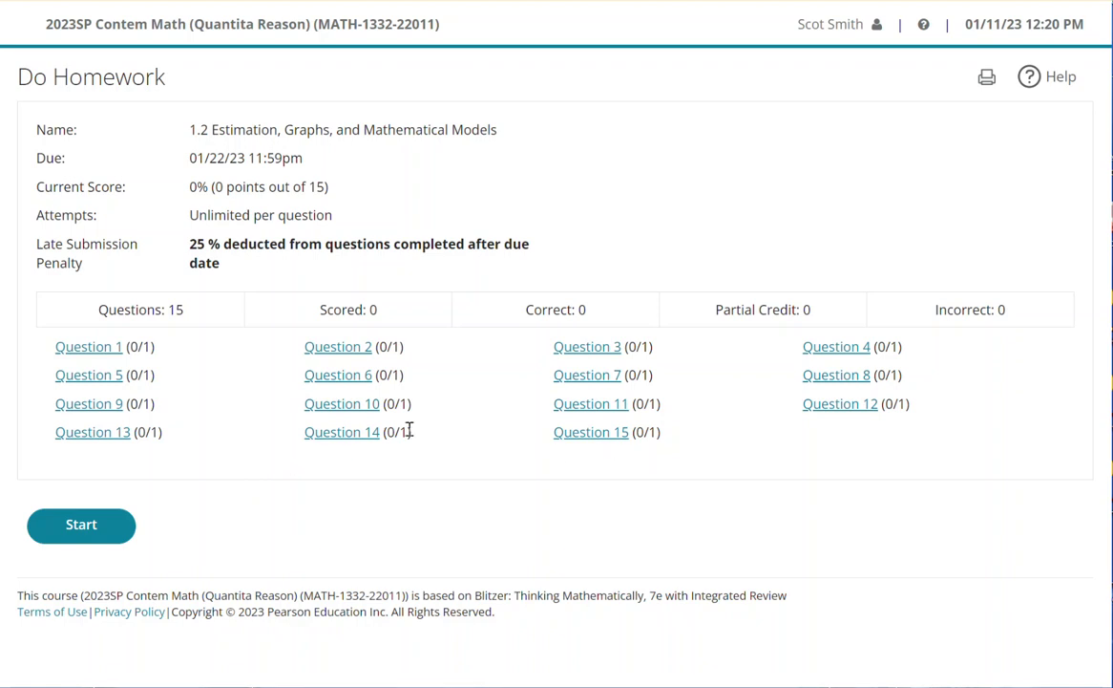
pyautogui.click(334, 405)
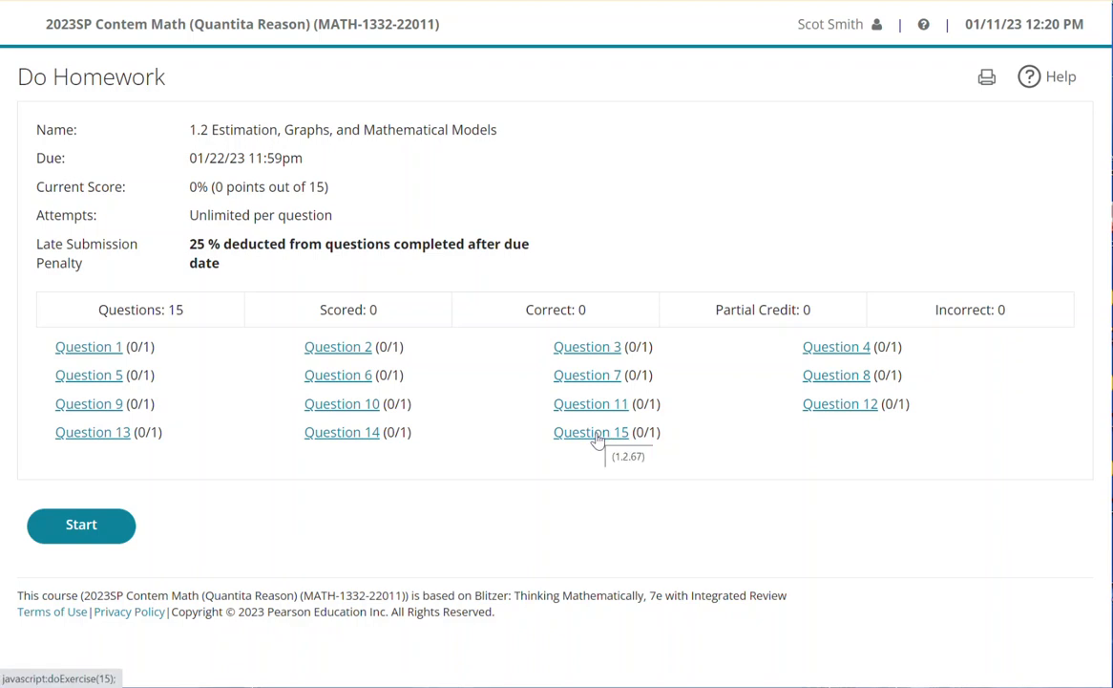
pyautogui.click(73, 535)
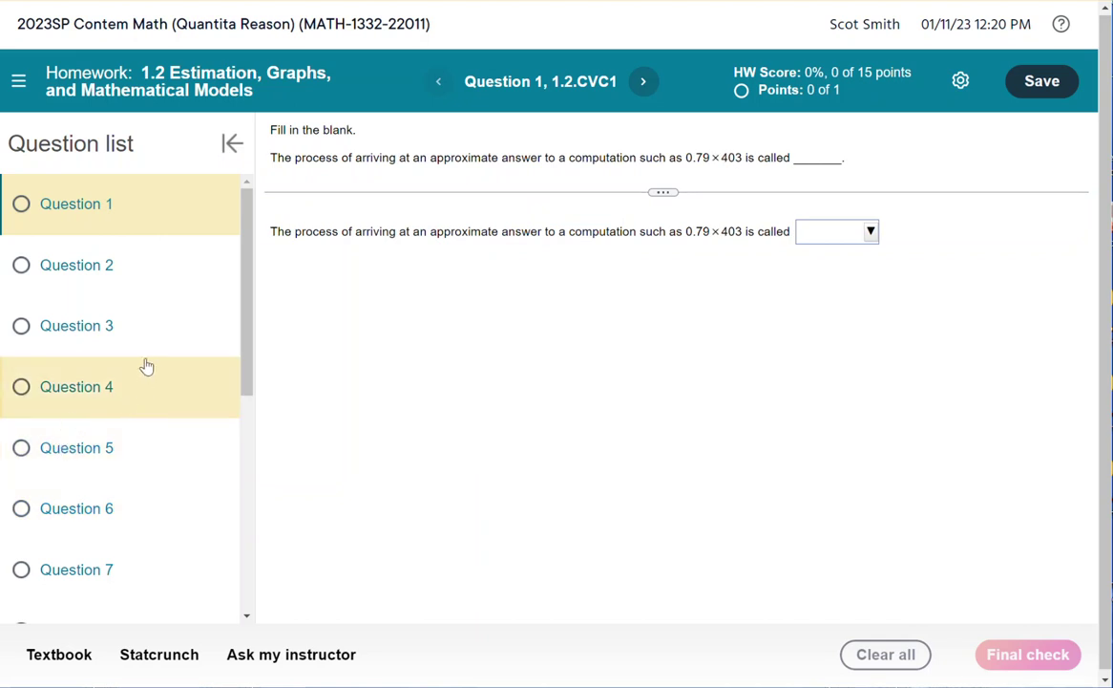
# Step: Look through the homework's question list and its Homework Overview, and open Question 6
pyautogui.scroll(-5, 149, 355)
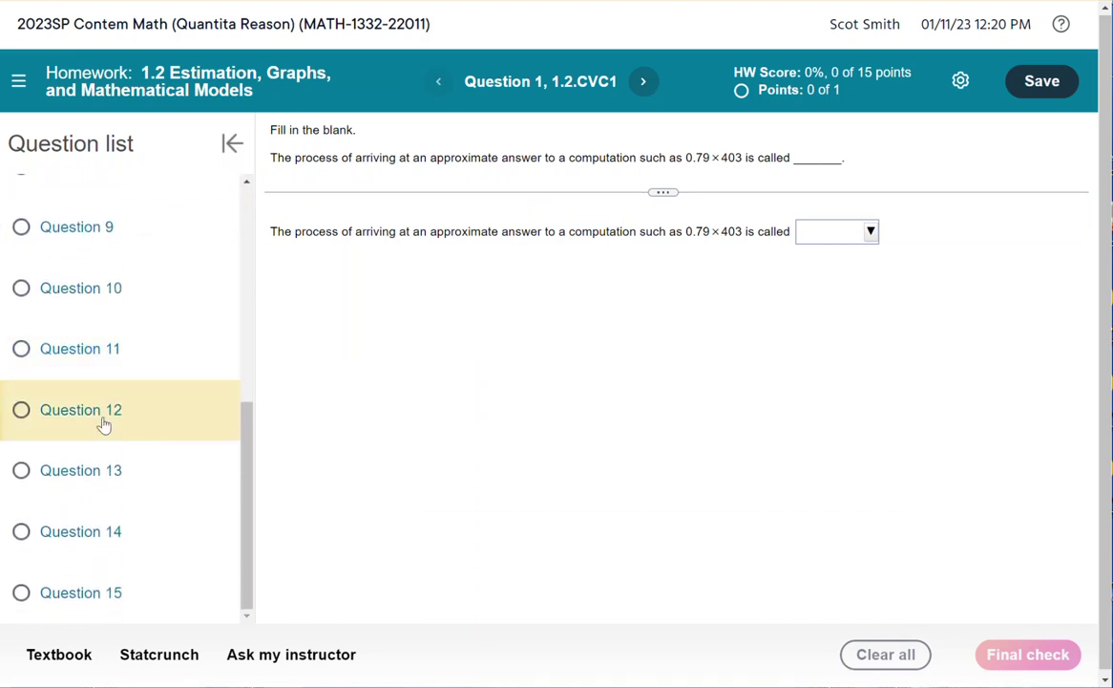
pyautogui.scroll(5, 72, 533)
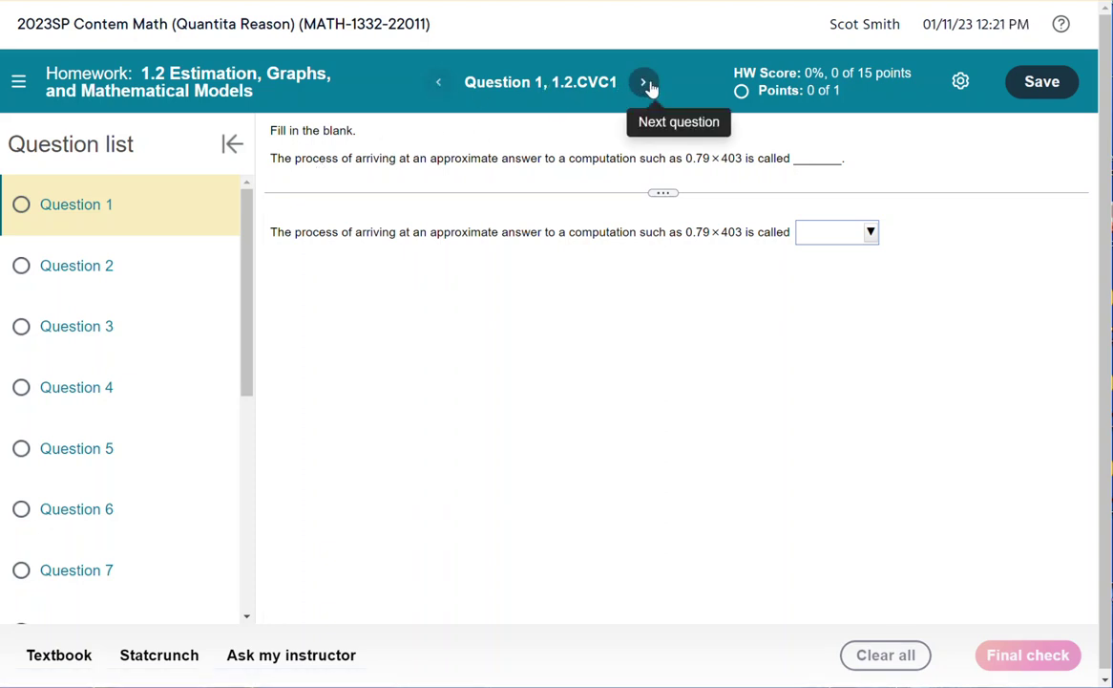
pyautogui.click(21, 82)
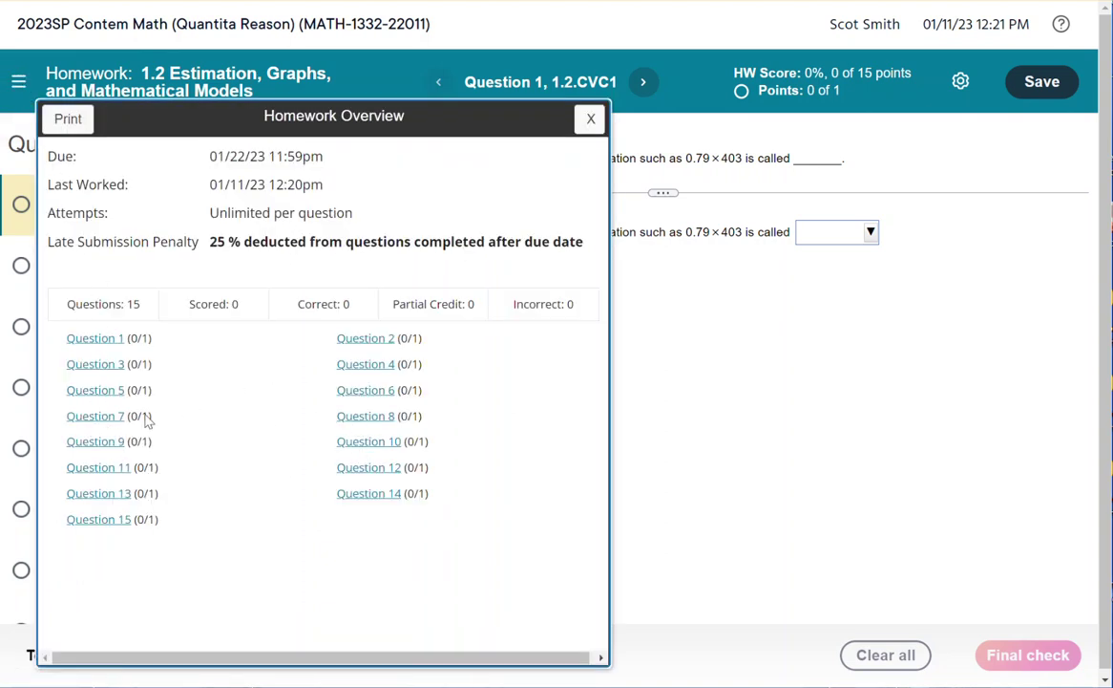
pyautogui.click(591, 119)
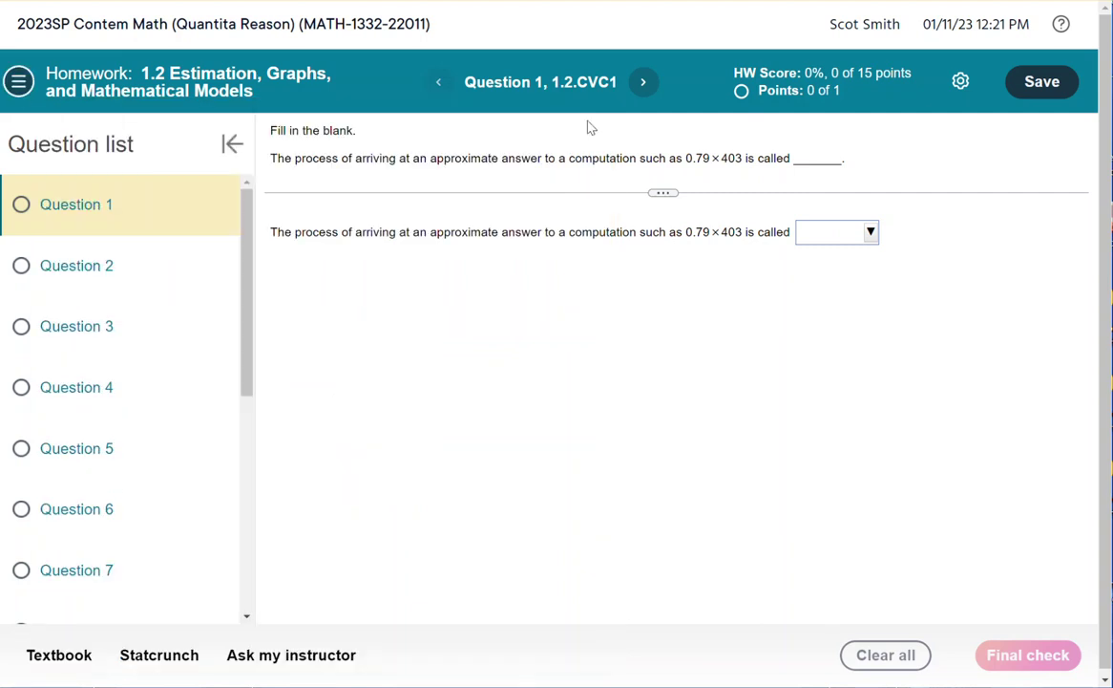
pyautogui.click(82, 504)
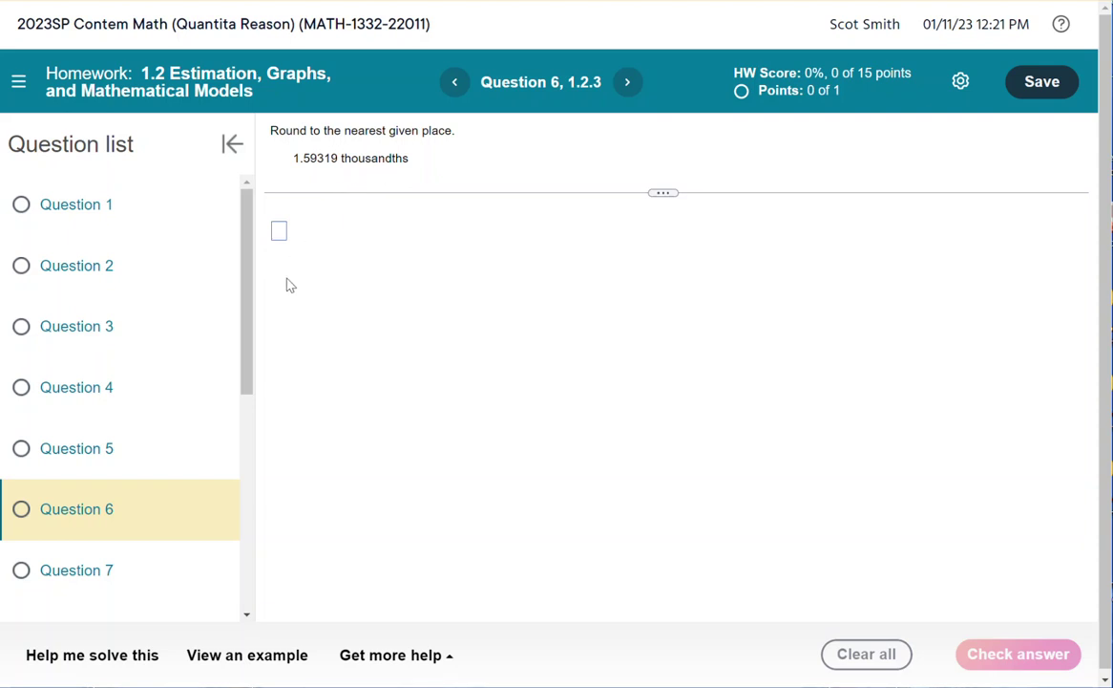
# Step: Submit 1.6 as the answer to Question 6 and dismiss the feedback
pyautogui.click(279, 233)
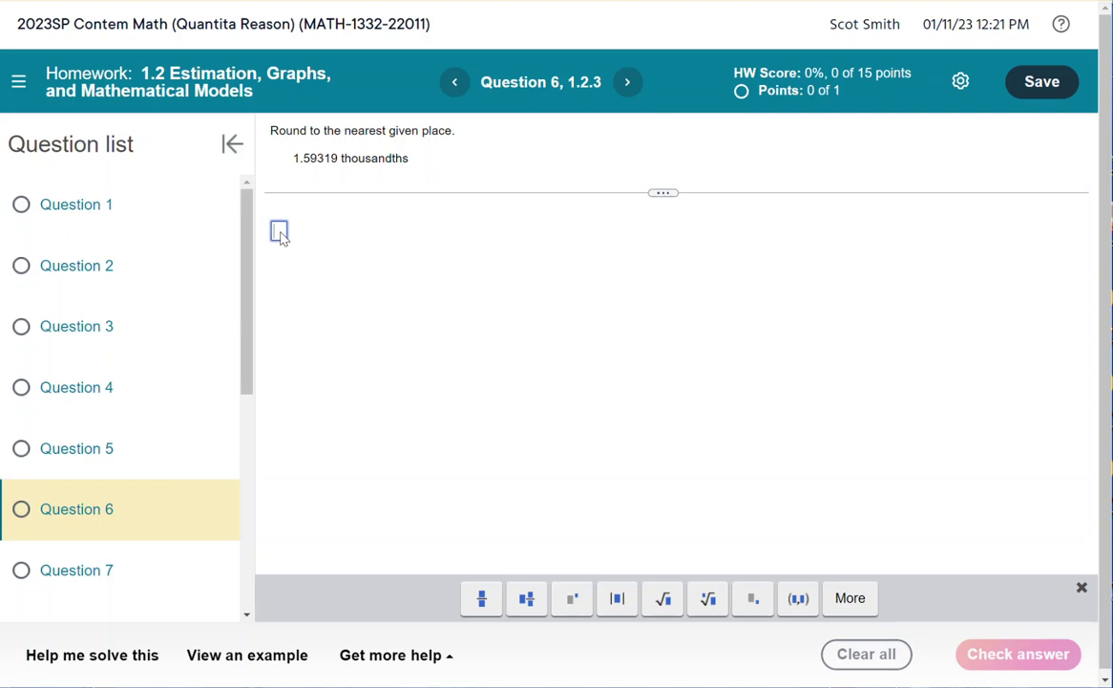
pyautogui.write('1.6')
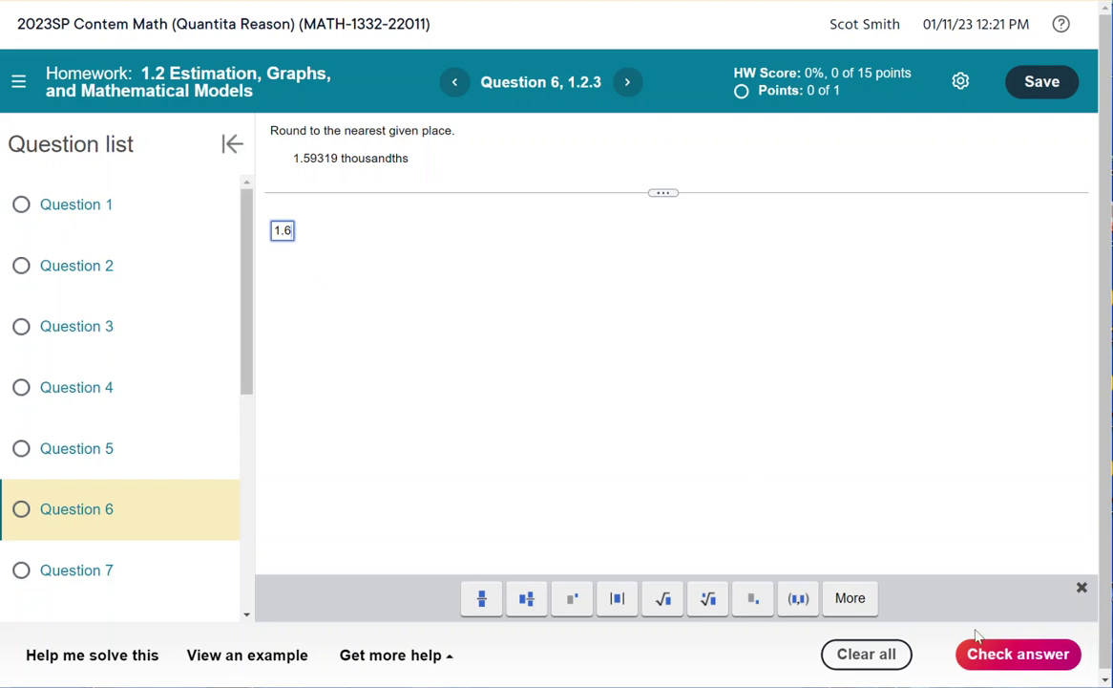
pyautogui.click(1009, 657)
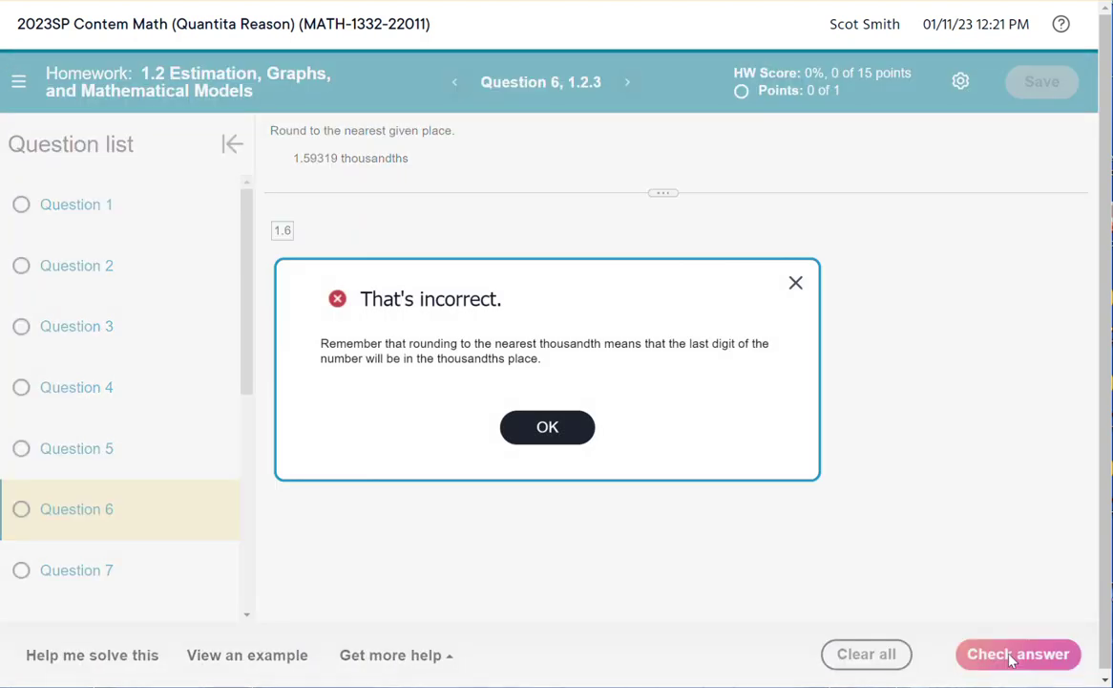
pyautogui.click(560, 432)
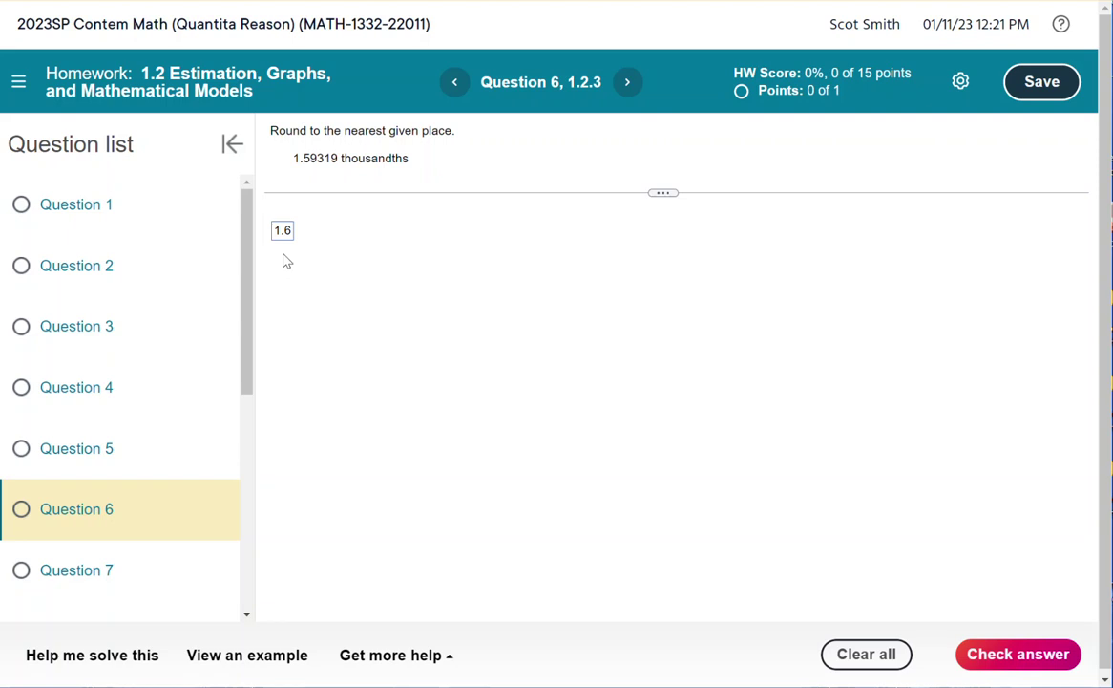
# Step: Replace the Question 6 answer with 1.7, submit it through the final check and continue to Question 7
pyautogui.click(287, 230)
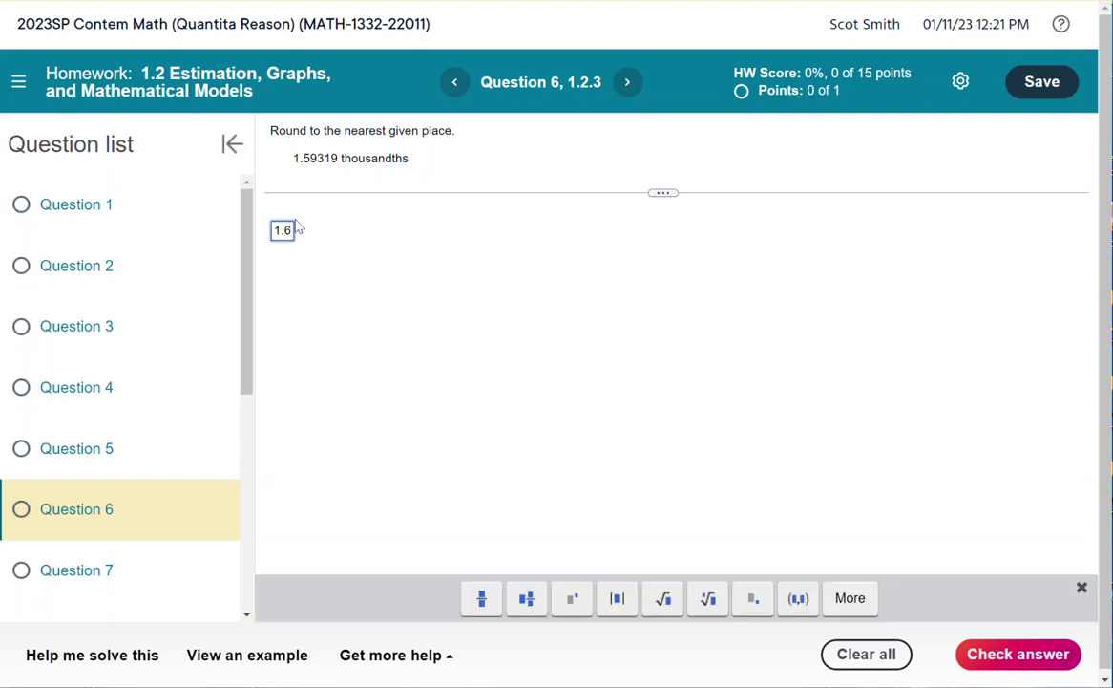
pyautogui.write('7')
pyautogui.click(1016, 654)
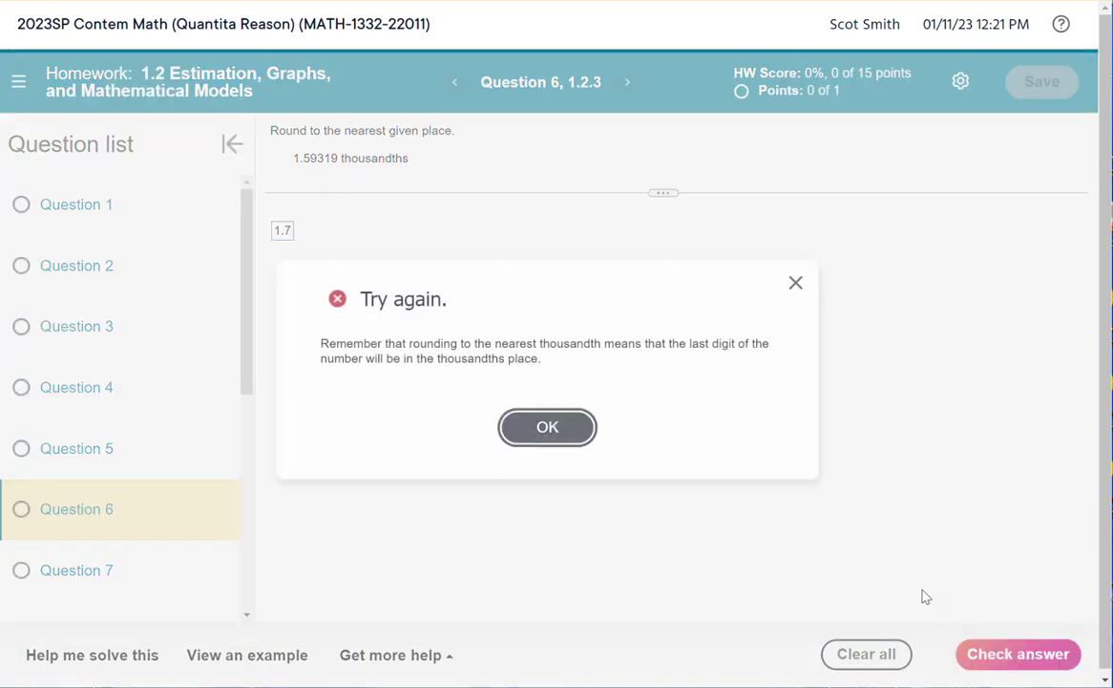
pyautogui.click(540, 432)
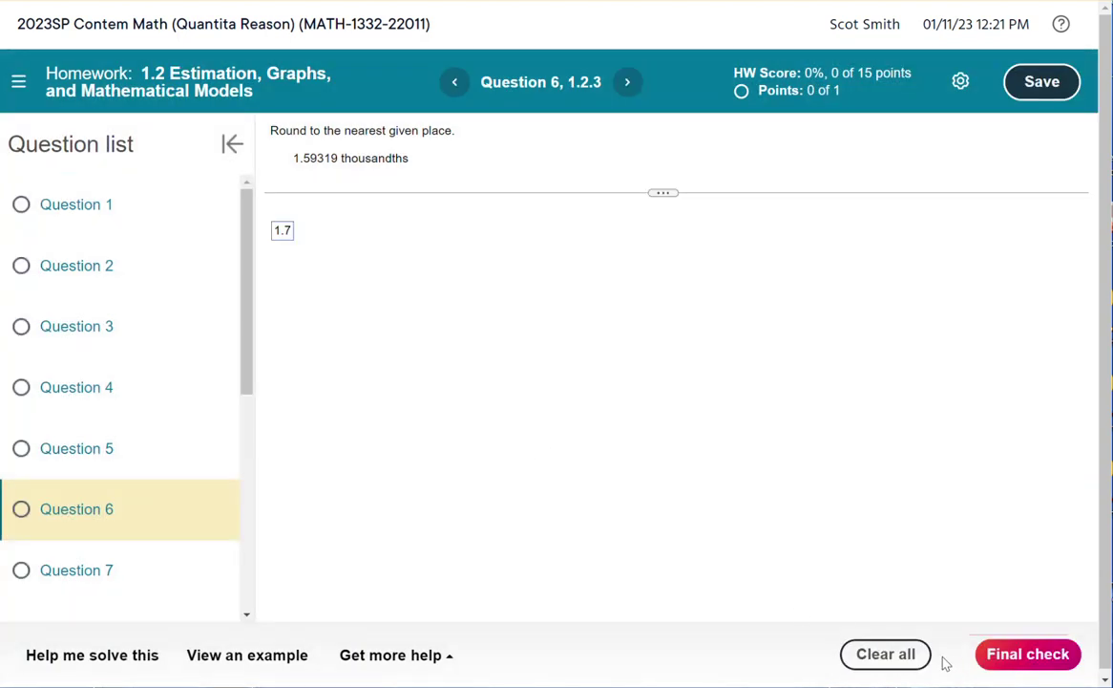
pyautogui.click(1020, 659)
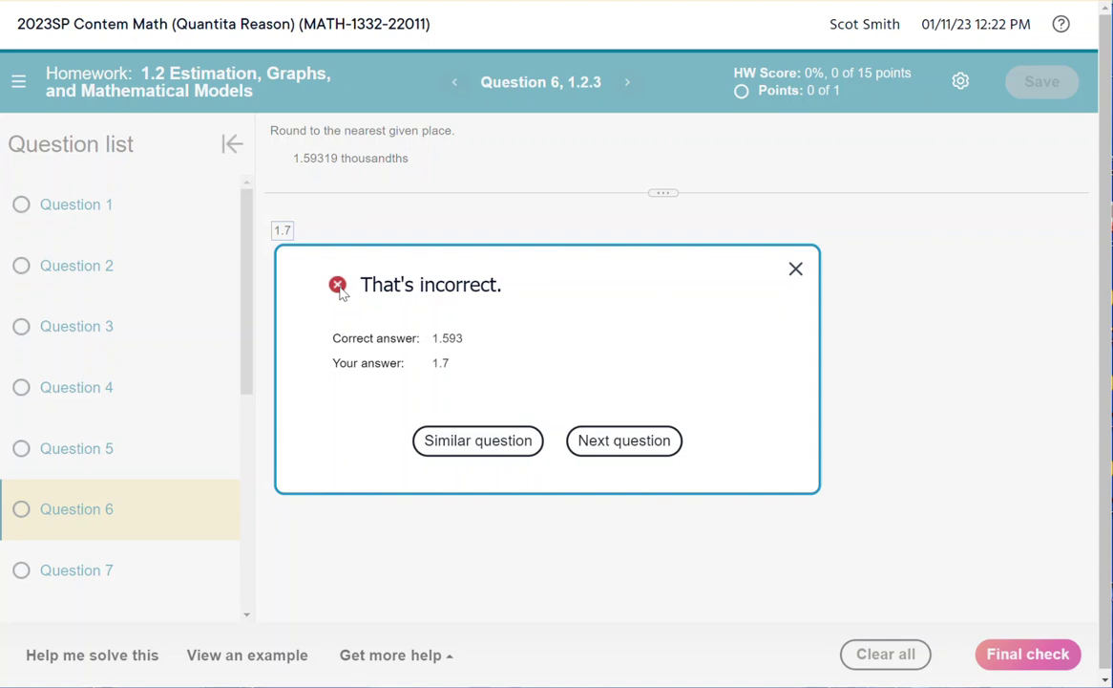
pyautogui.click(631, 448)
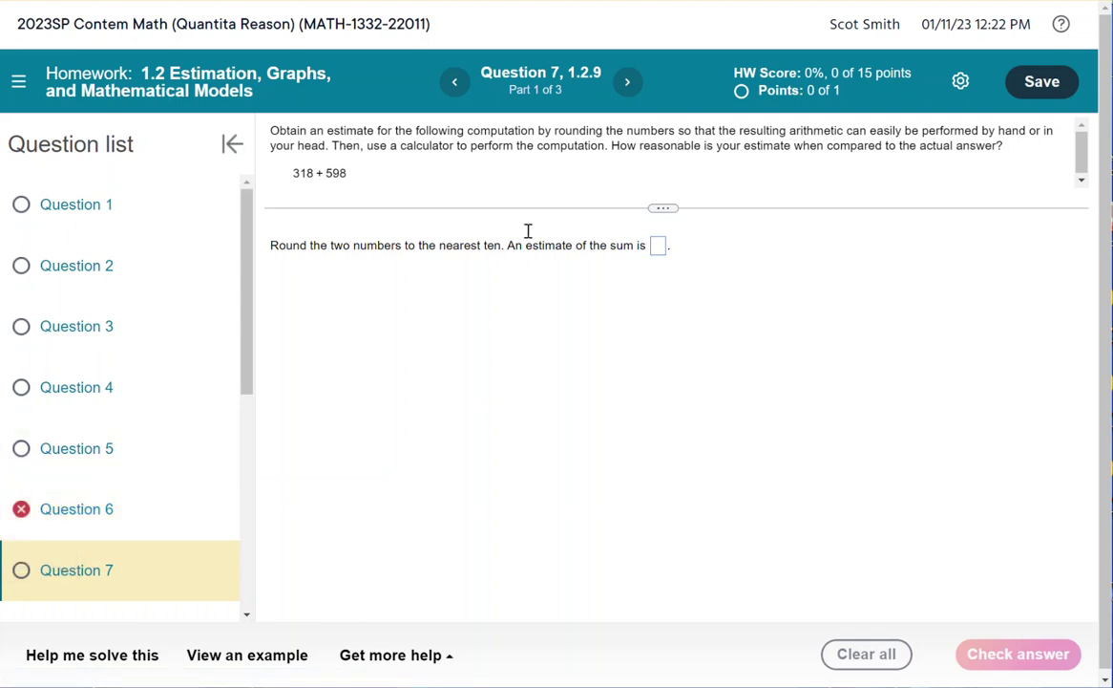
# Step: Return to Question 6, answer its similar question with 1.474 and continue to the next question after checking
pyautogui.click(454, 84)
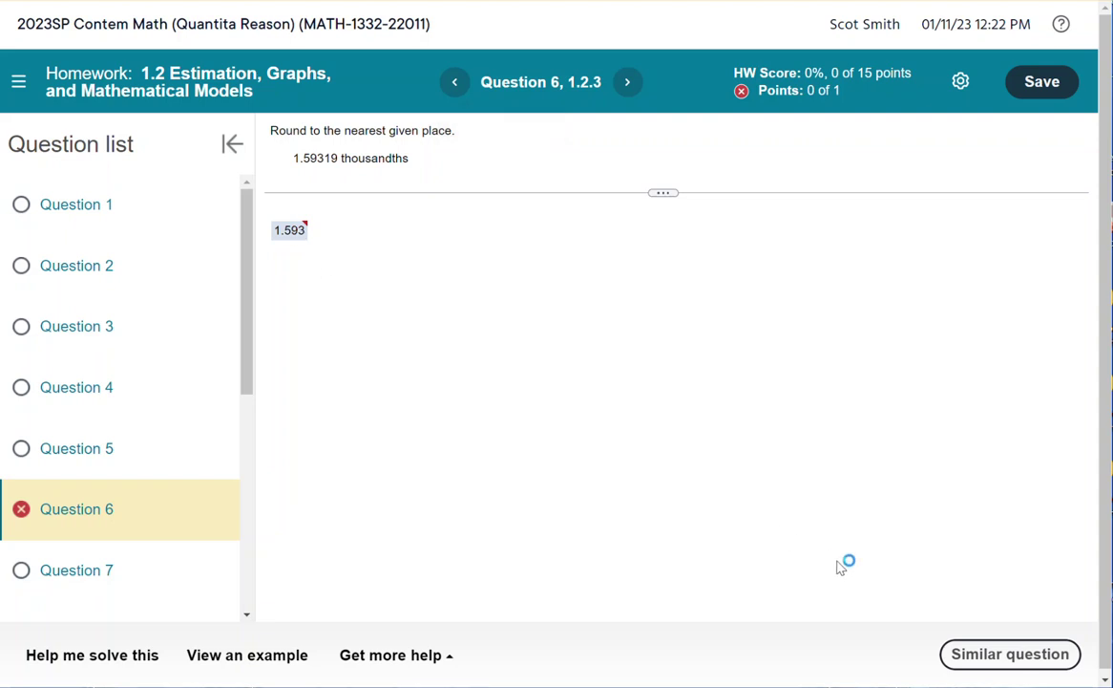
pyautogui.click(982, 657)
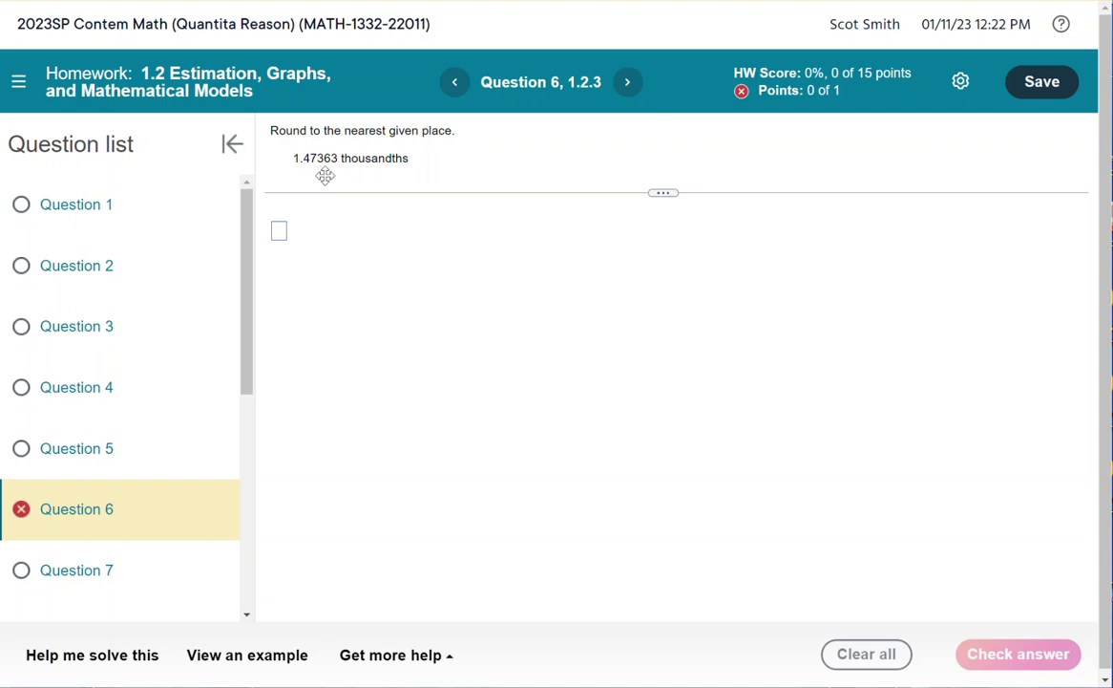
pyautogui.click(281, 231)
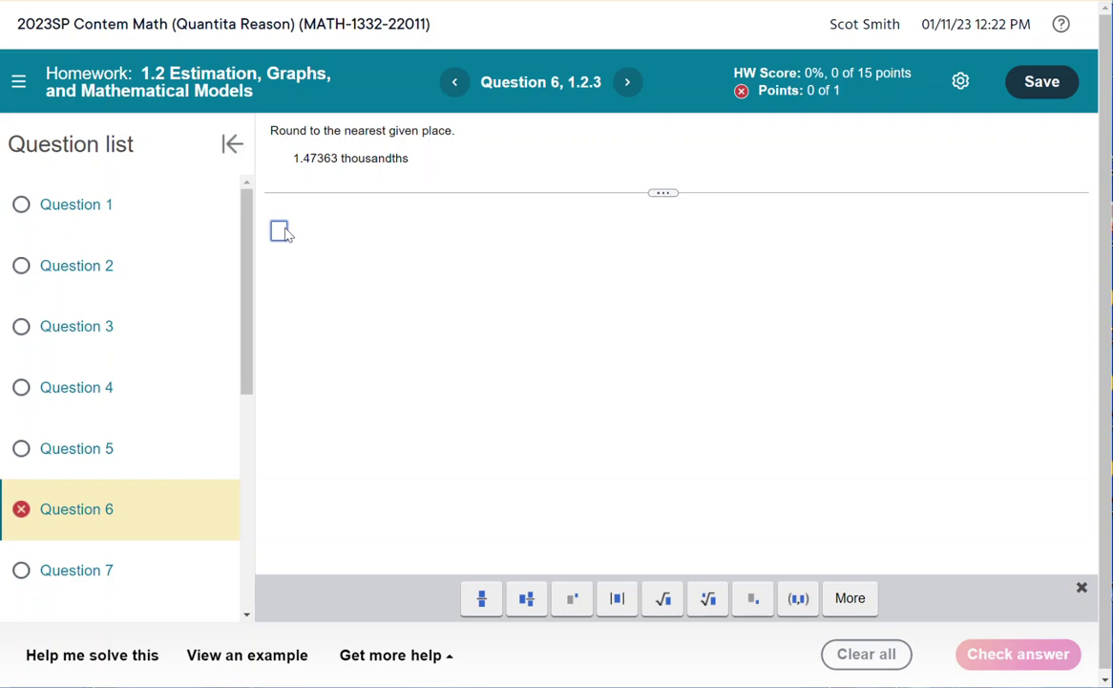
pyautogui.write('1.474')
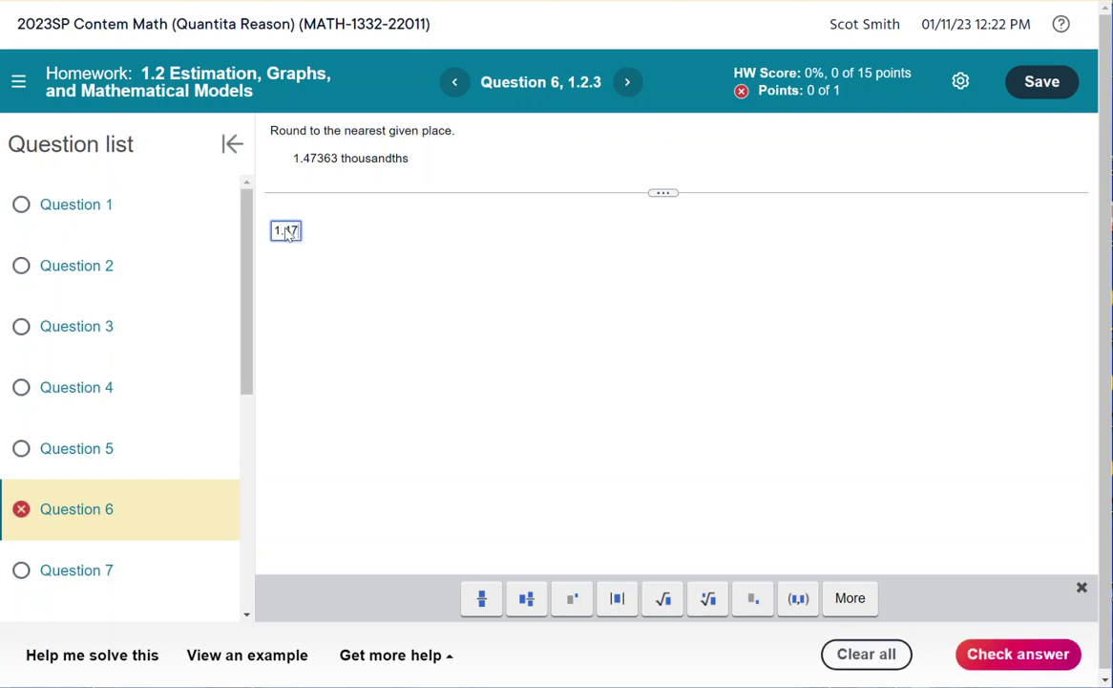
pyautogui.click(1009, 659)
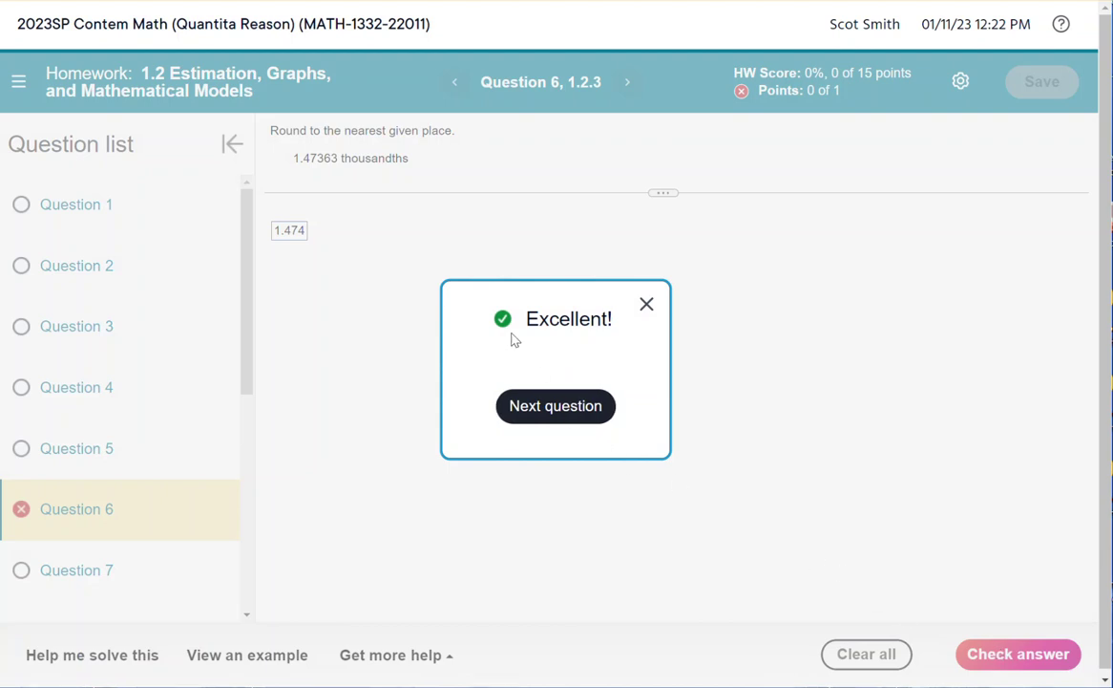
pyautogui.click(528, 407)
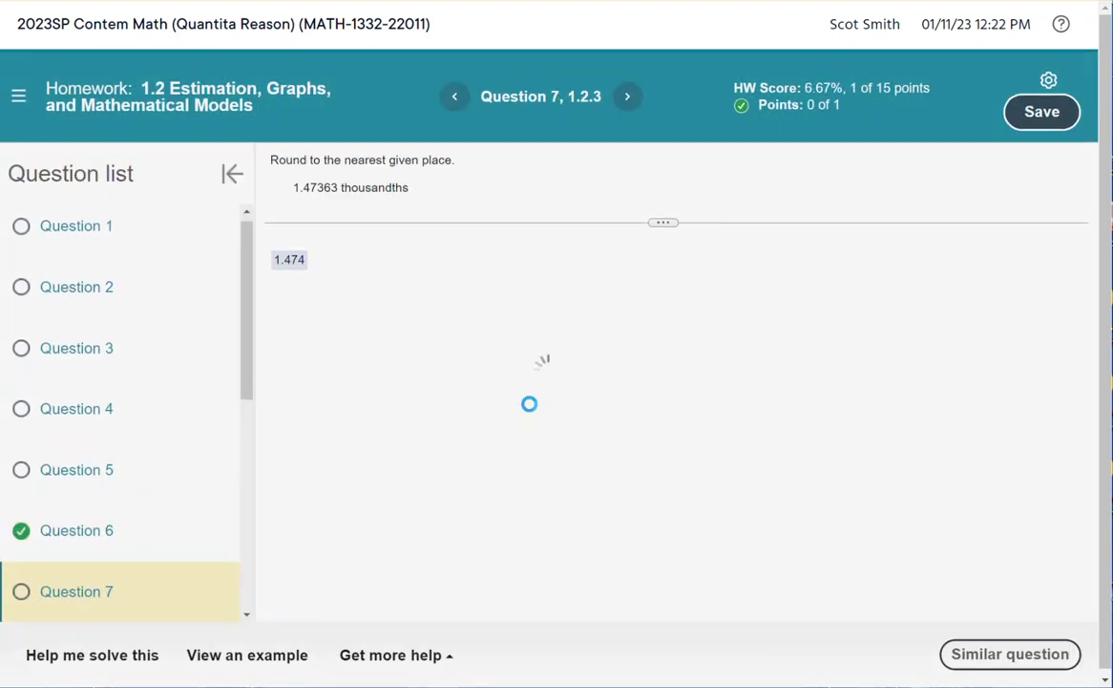
# Step: Look through the question list, and view the worked example for Question 7 before closing it
pyautogui.scroll(-2, 49, 444)
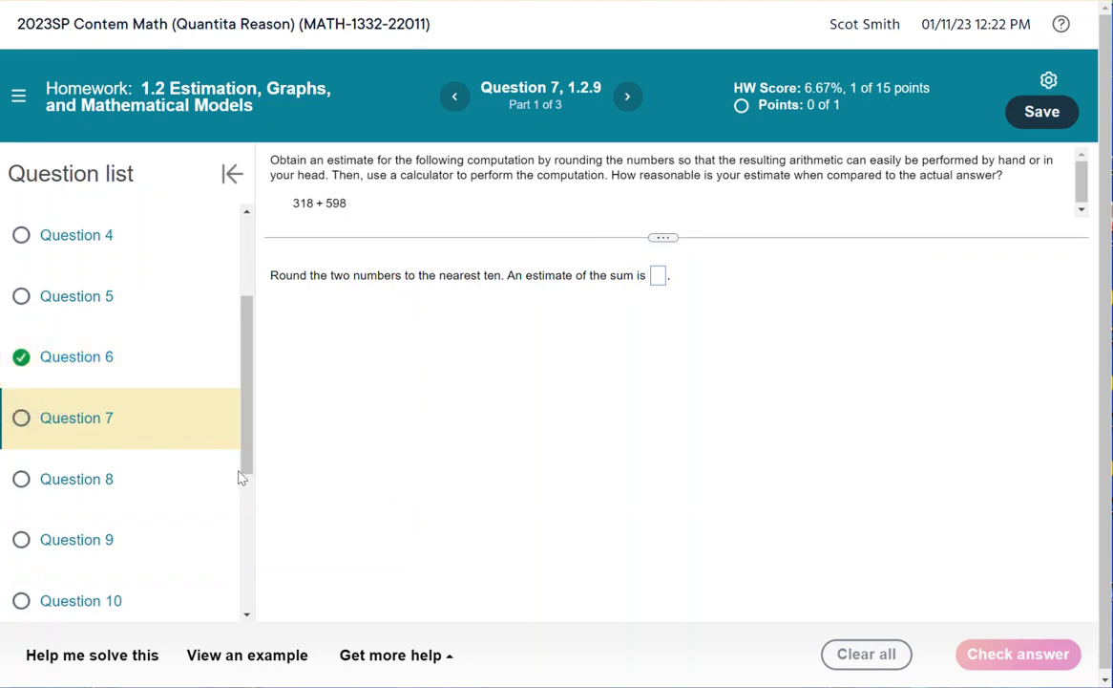
pyautogui.scroll(3, 145, 418)
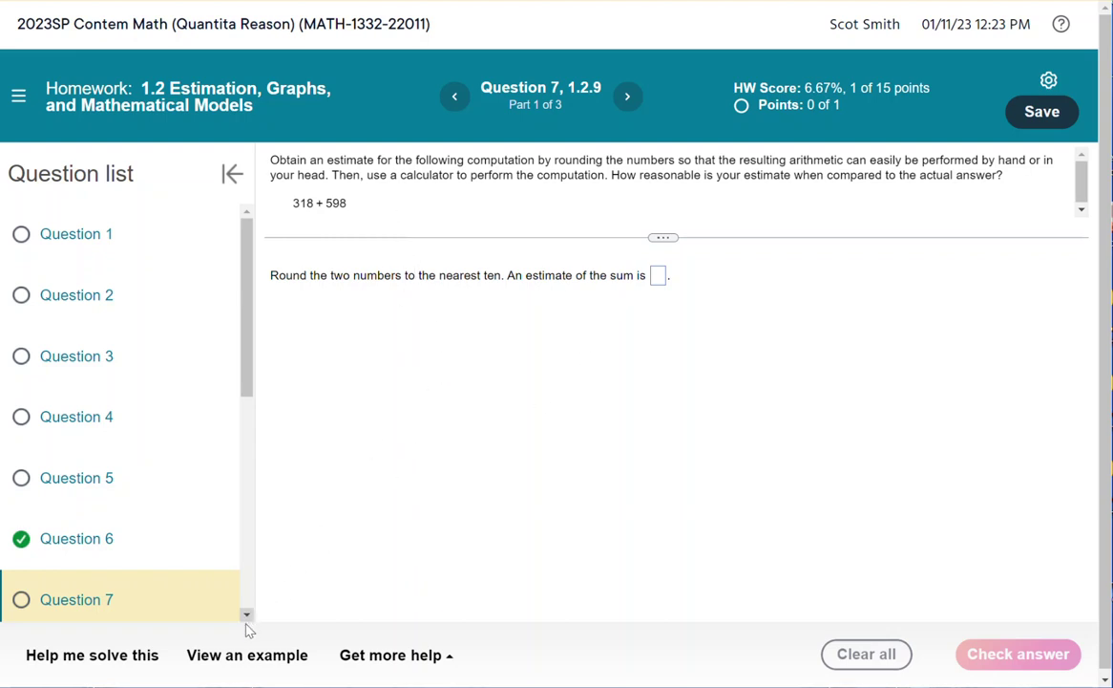
pyautogui.click(233, 654)
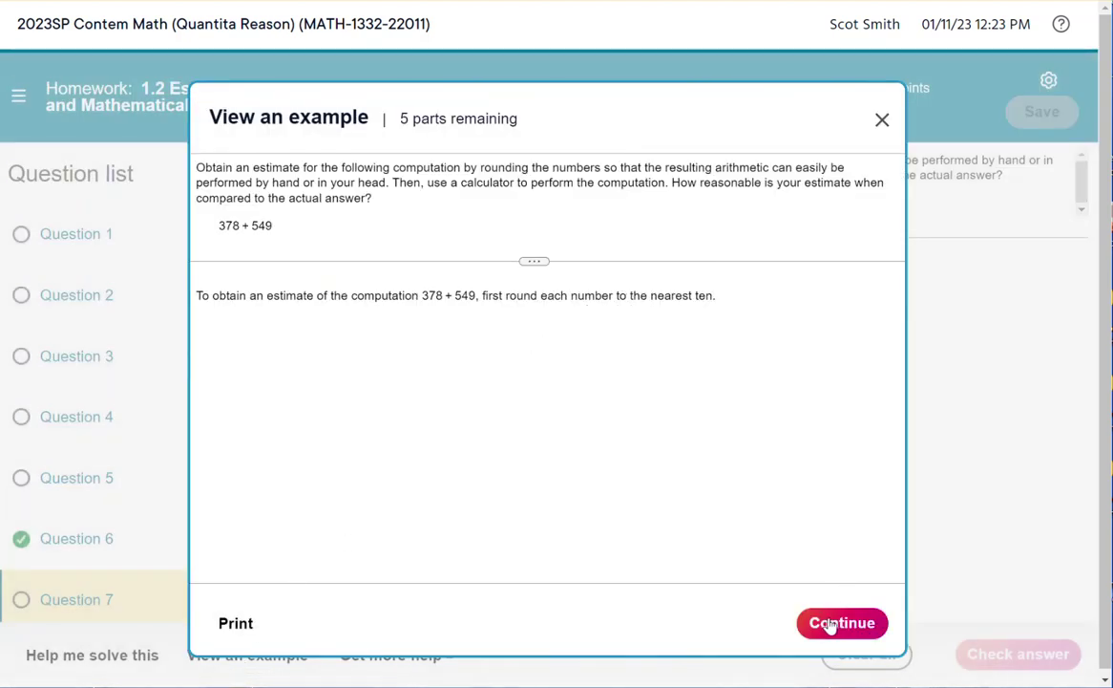
pyautogui.click(880, 119)
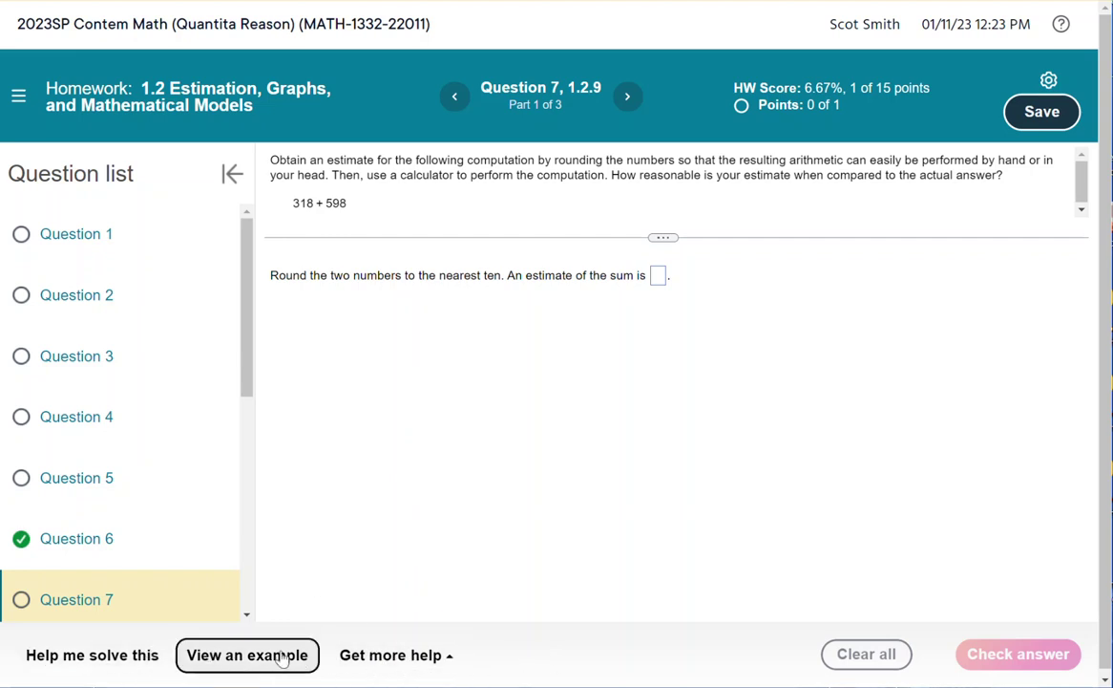
# Step: Examine the Ask my instructor message form for Question 7 and close it without sending anything
pyautogui.click(430, 656)
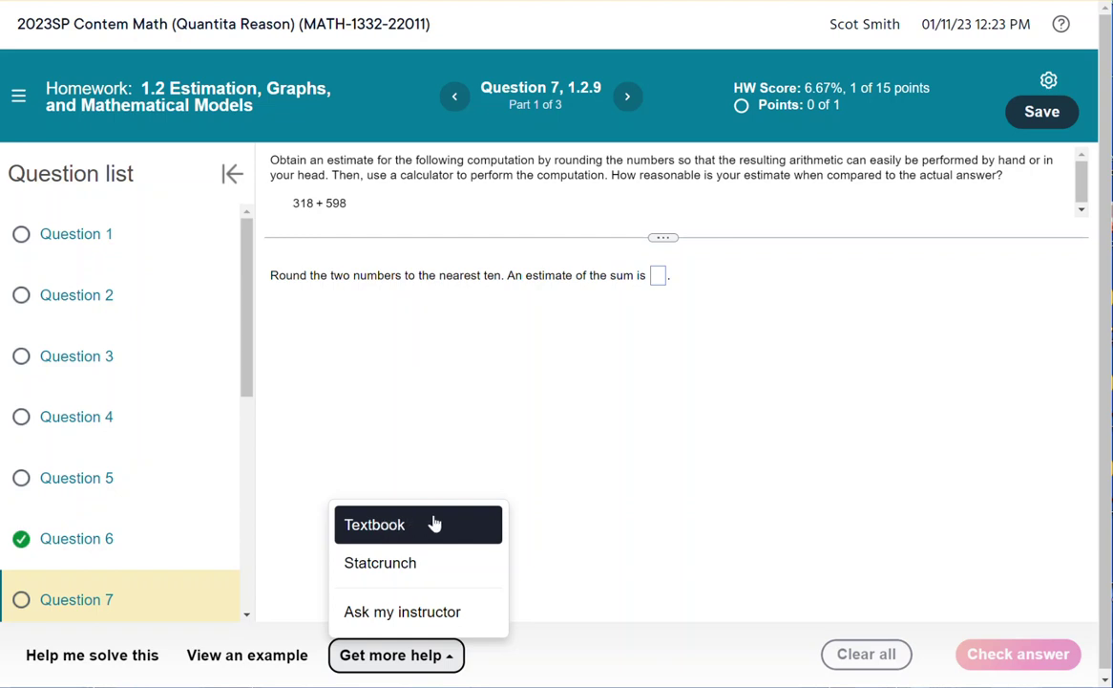
pyautogui.click(370, 618)
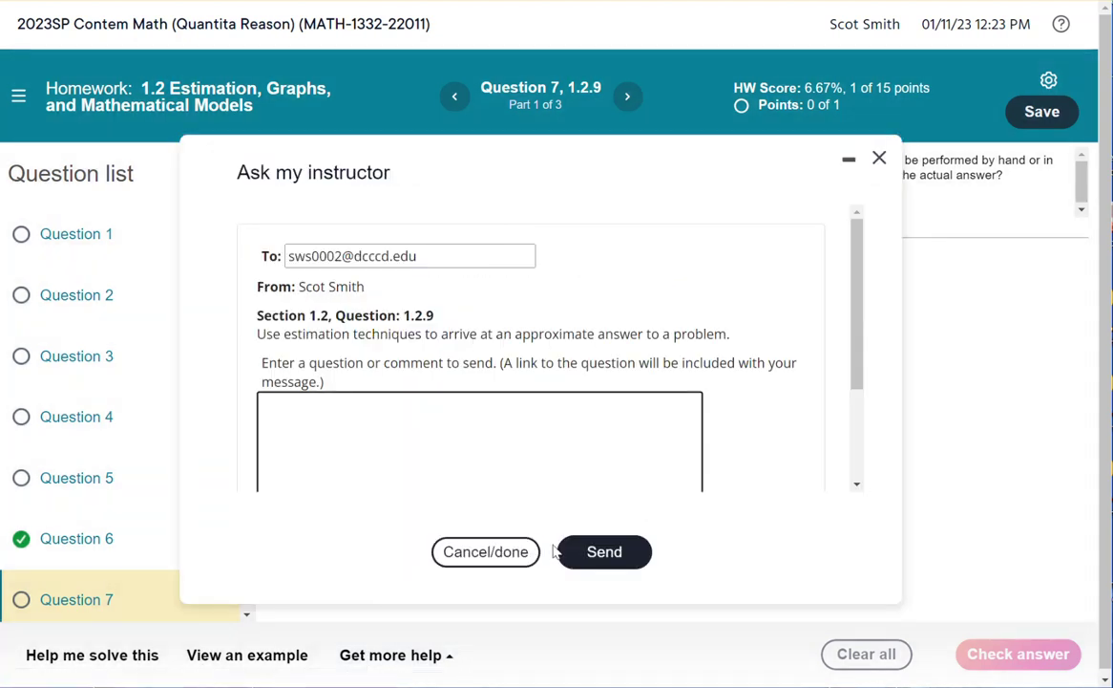
pyautogui.click(481, 489)
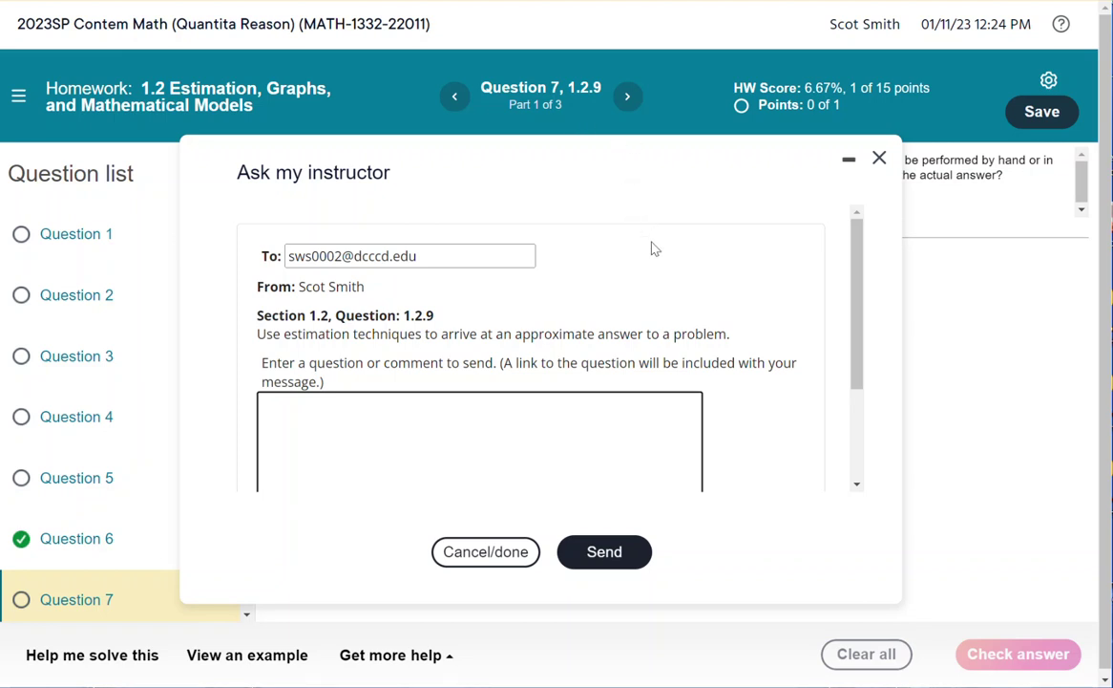
pyautogui.click(878, 157)
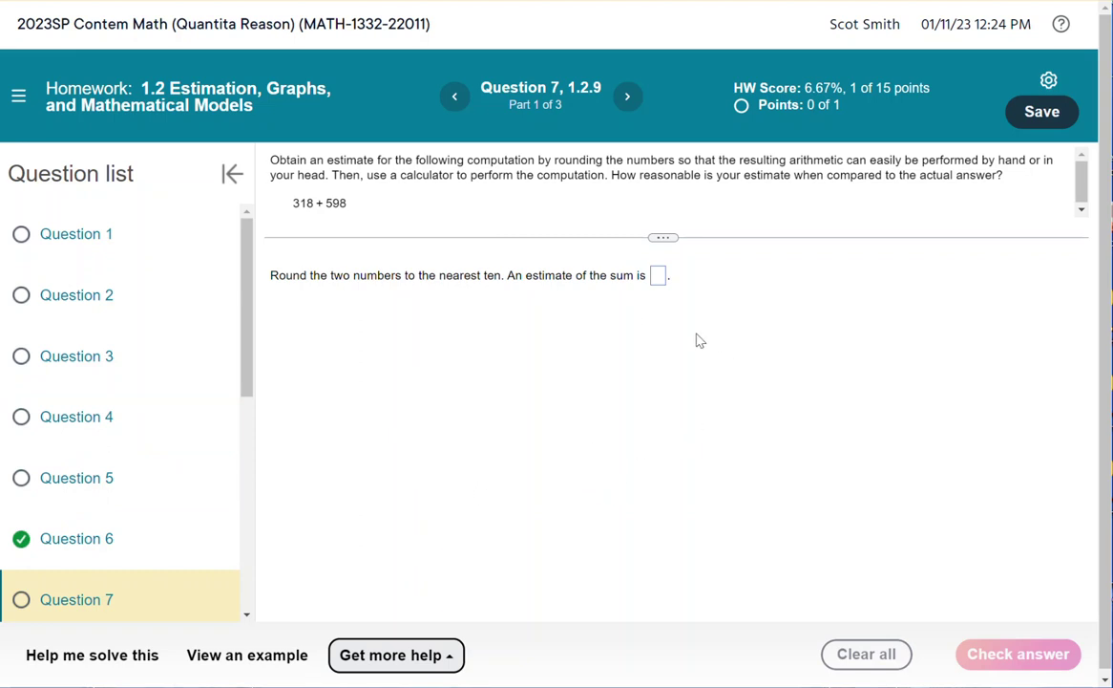
# Step: Save the homework progress and reopen Question 6 from the Do Homework overview
pyautogui.click(1053, 113)
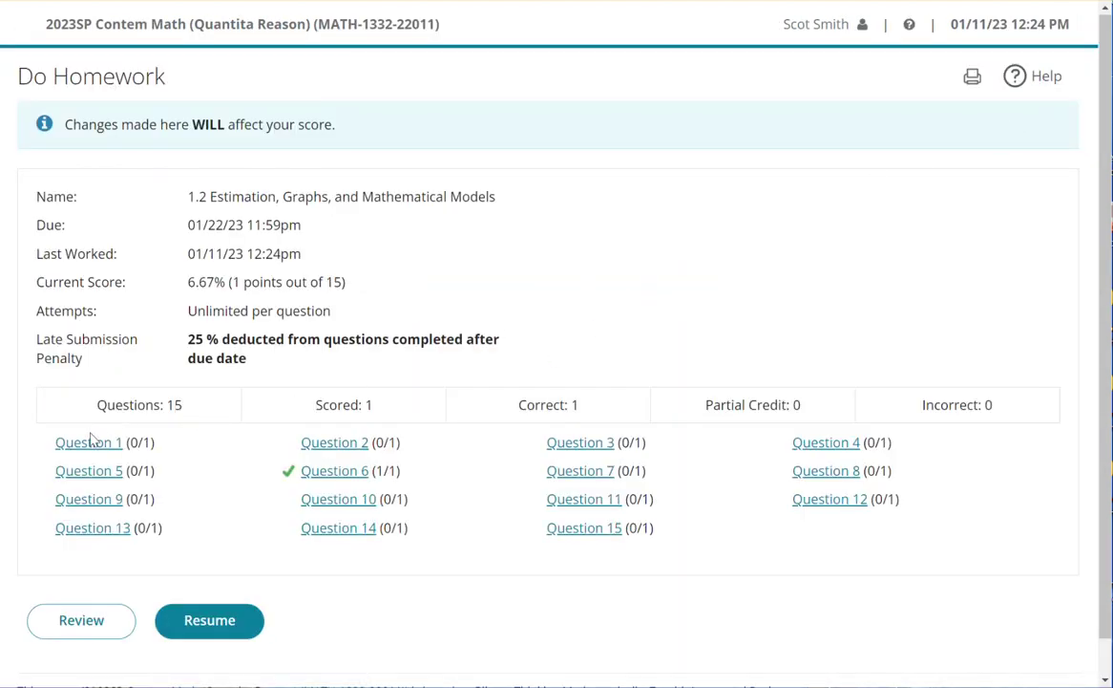
pyautogui.click(310, 439)
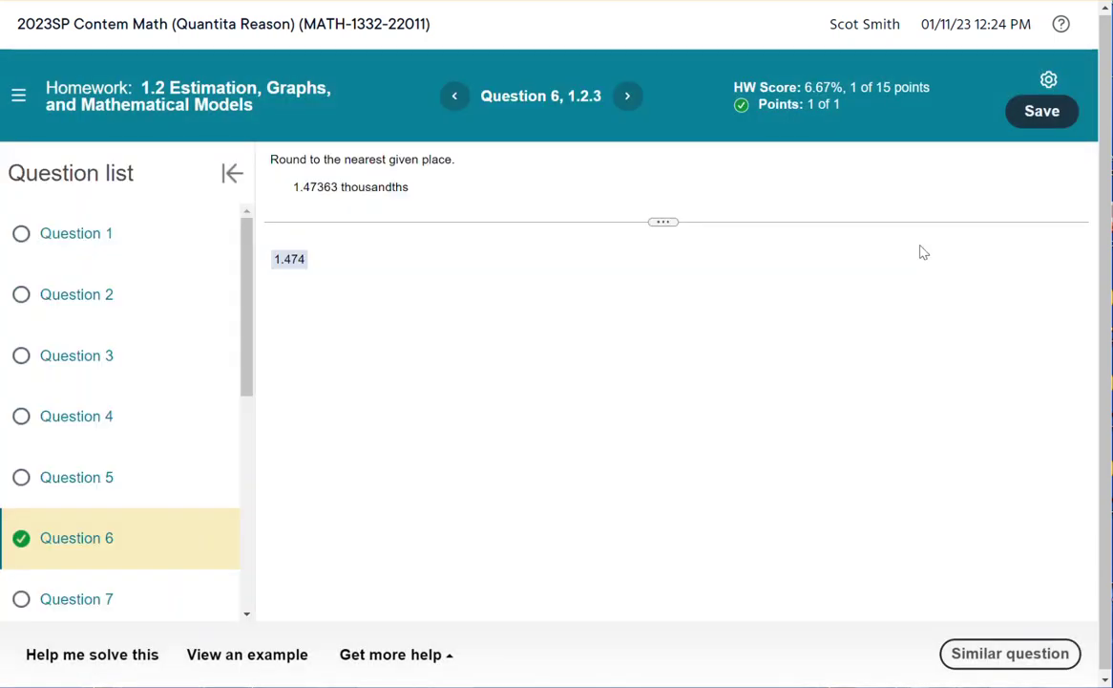
# Step: View the homework player's settings options, from Accessibility to Help center
pyautogui.click(1049, 80)
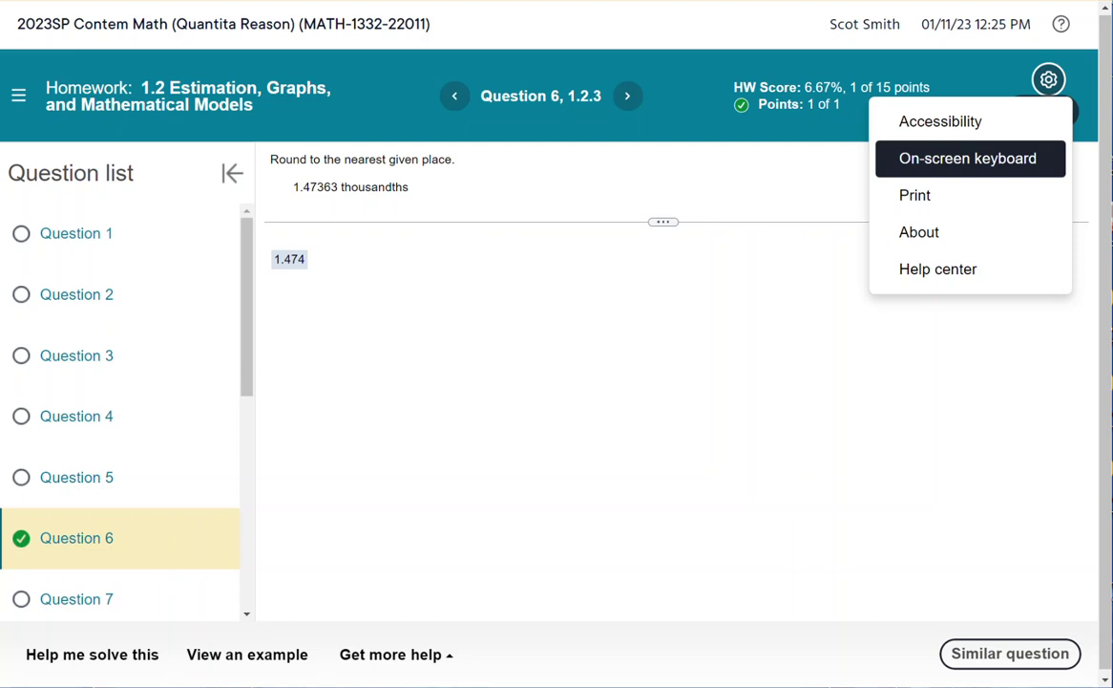
pyautogui.press('Up')
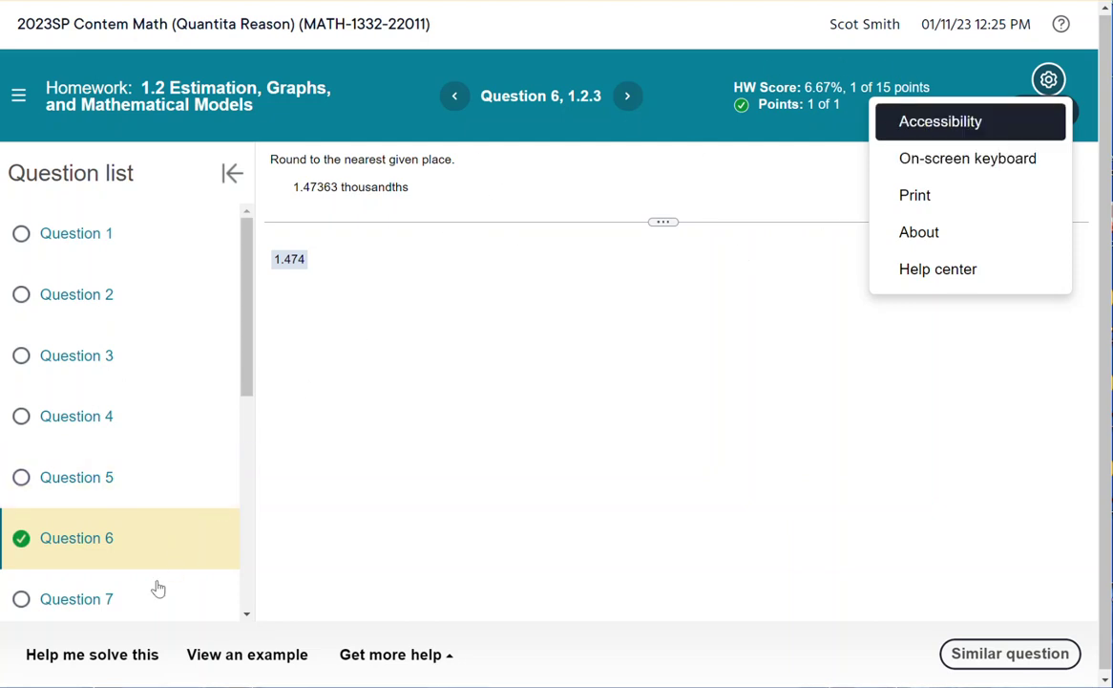